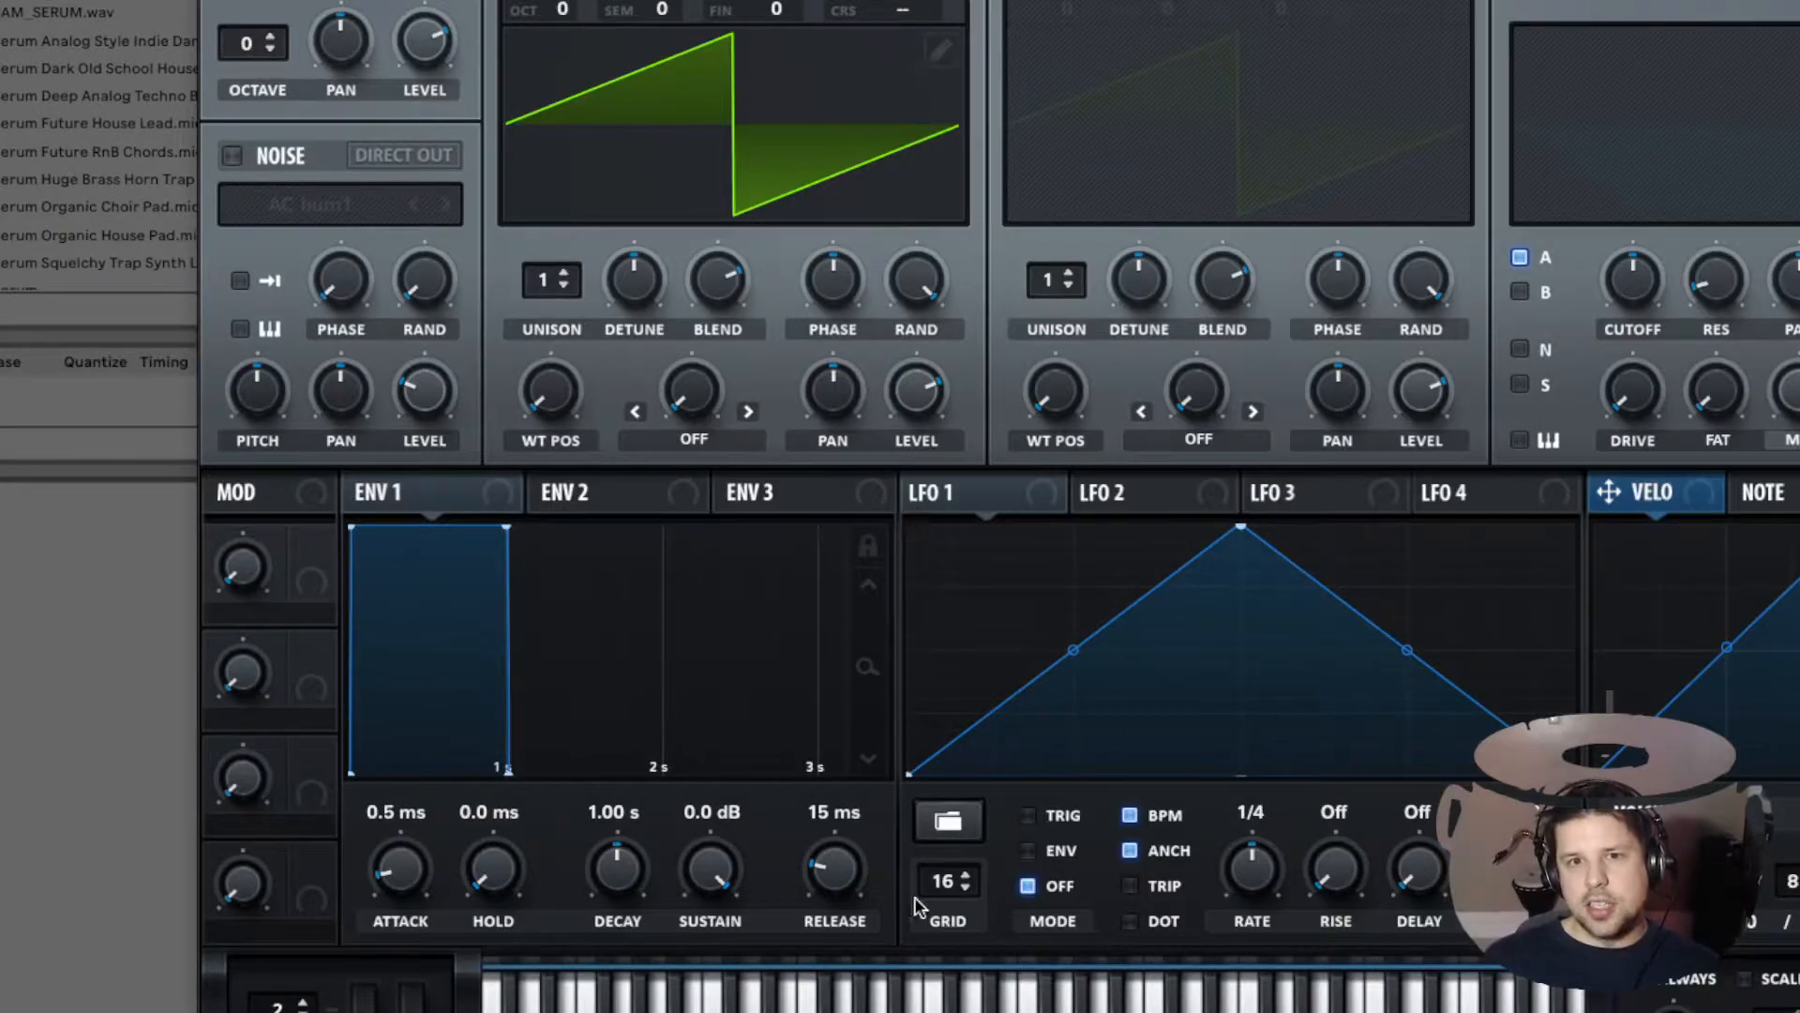
Step: Browse through the LFO 1 shape presets from its preset menu
click(966, 830)
mouse_move(985, 827)
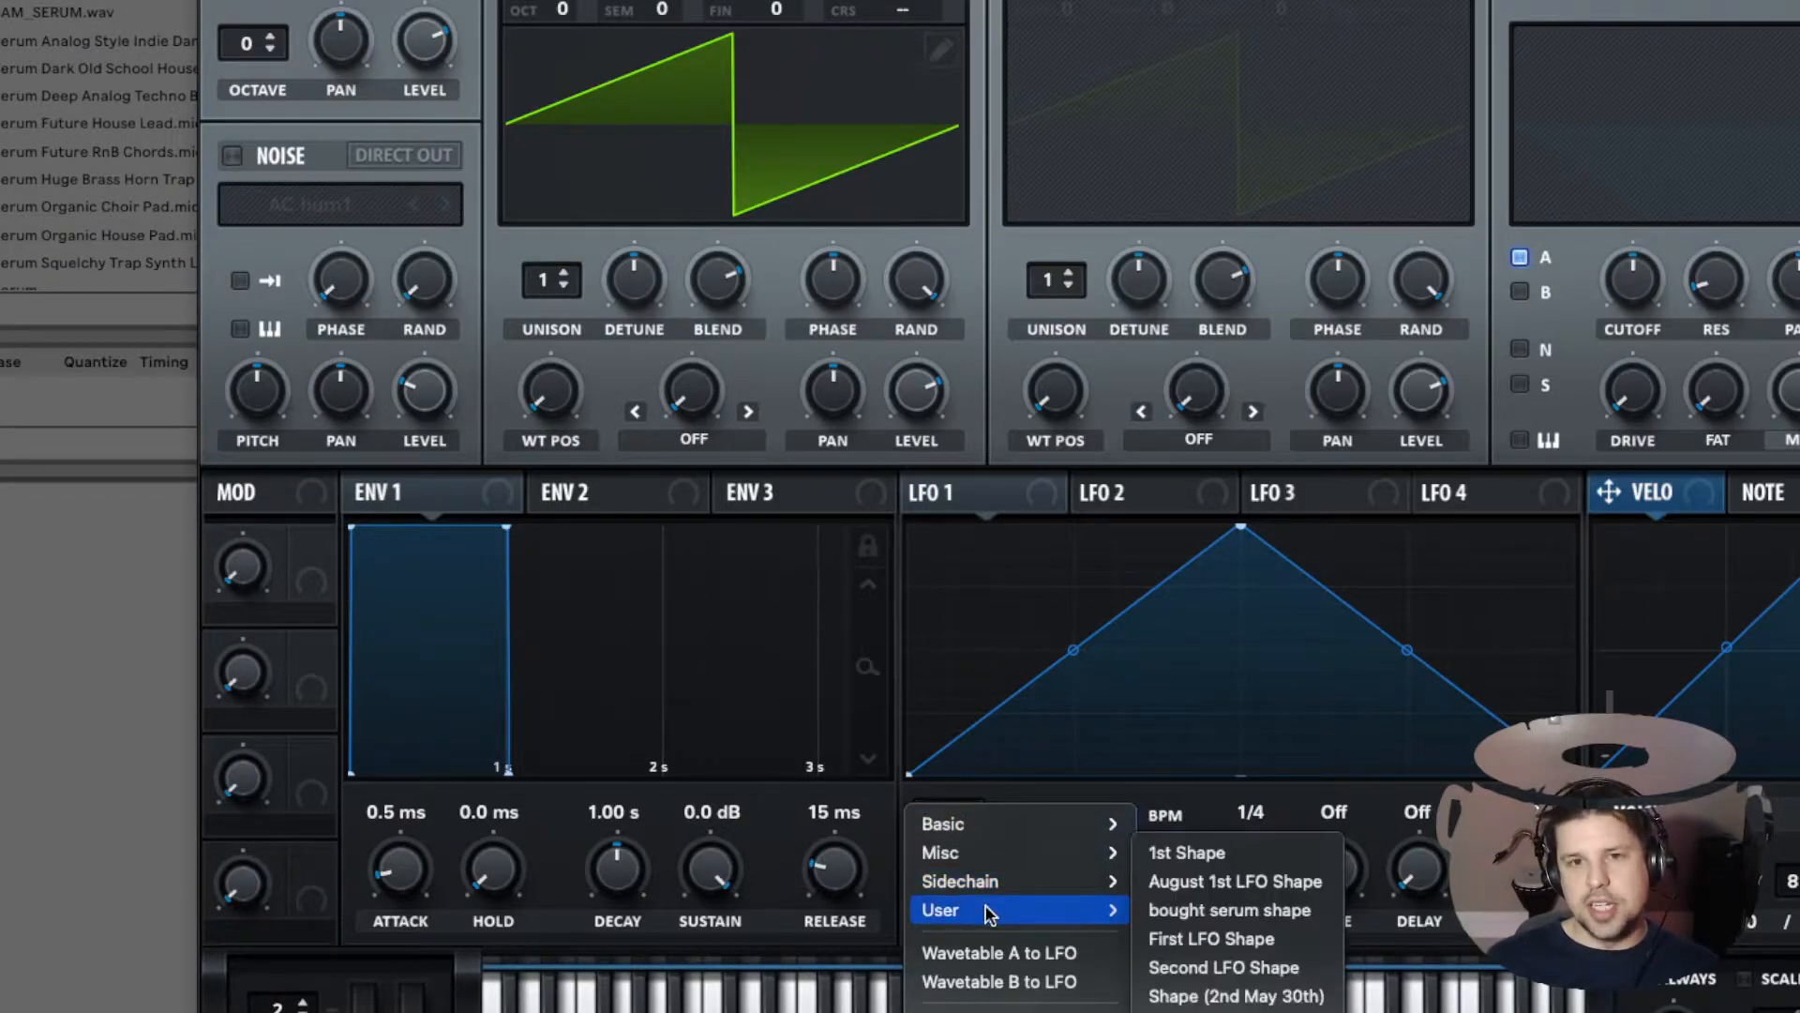
click(1000, 800)
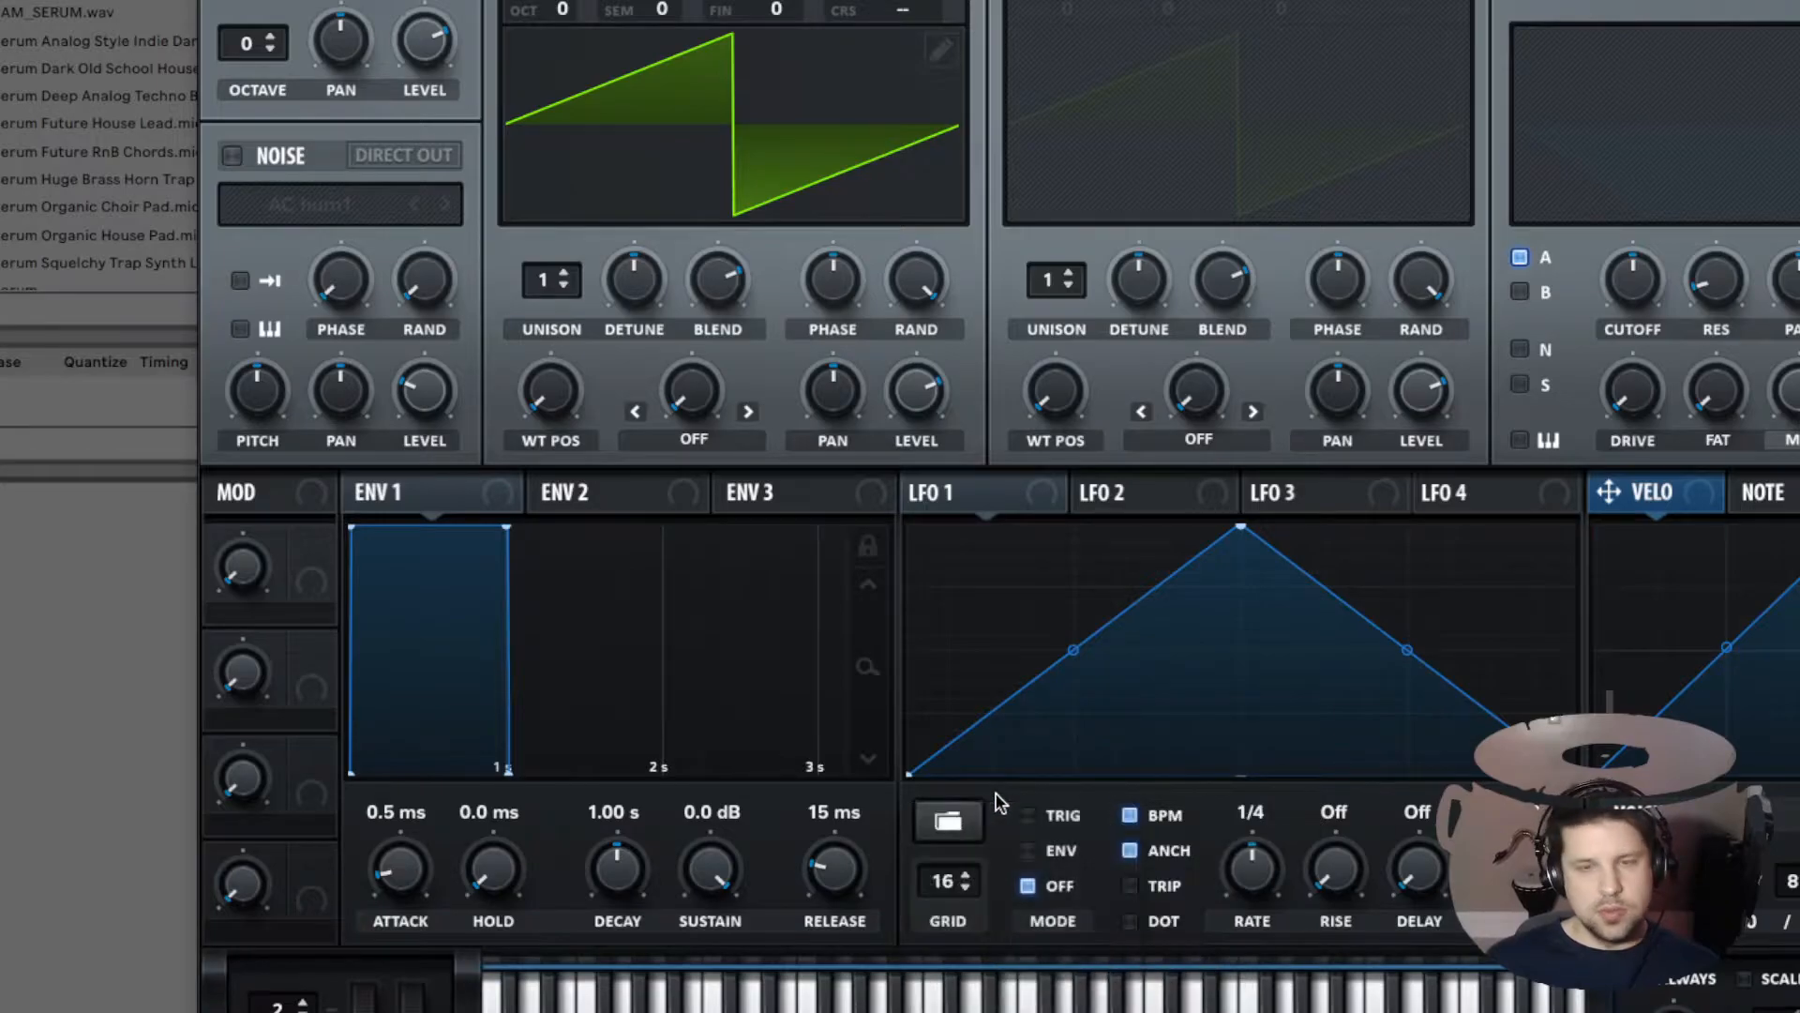
alt+click(949, 821)
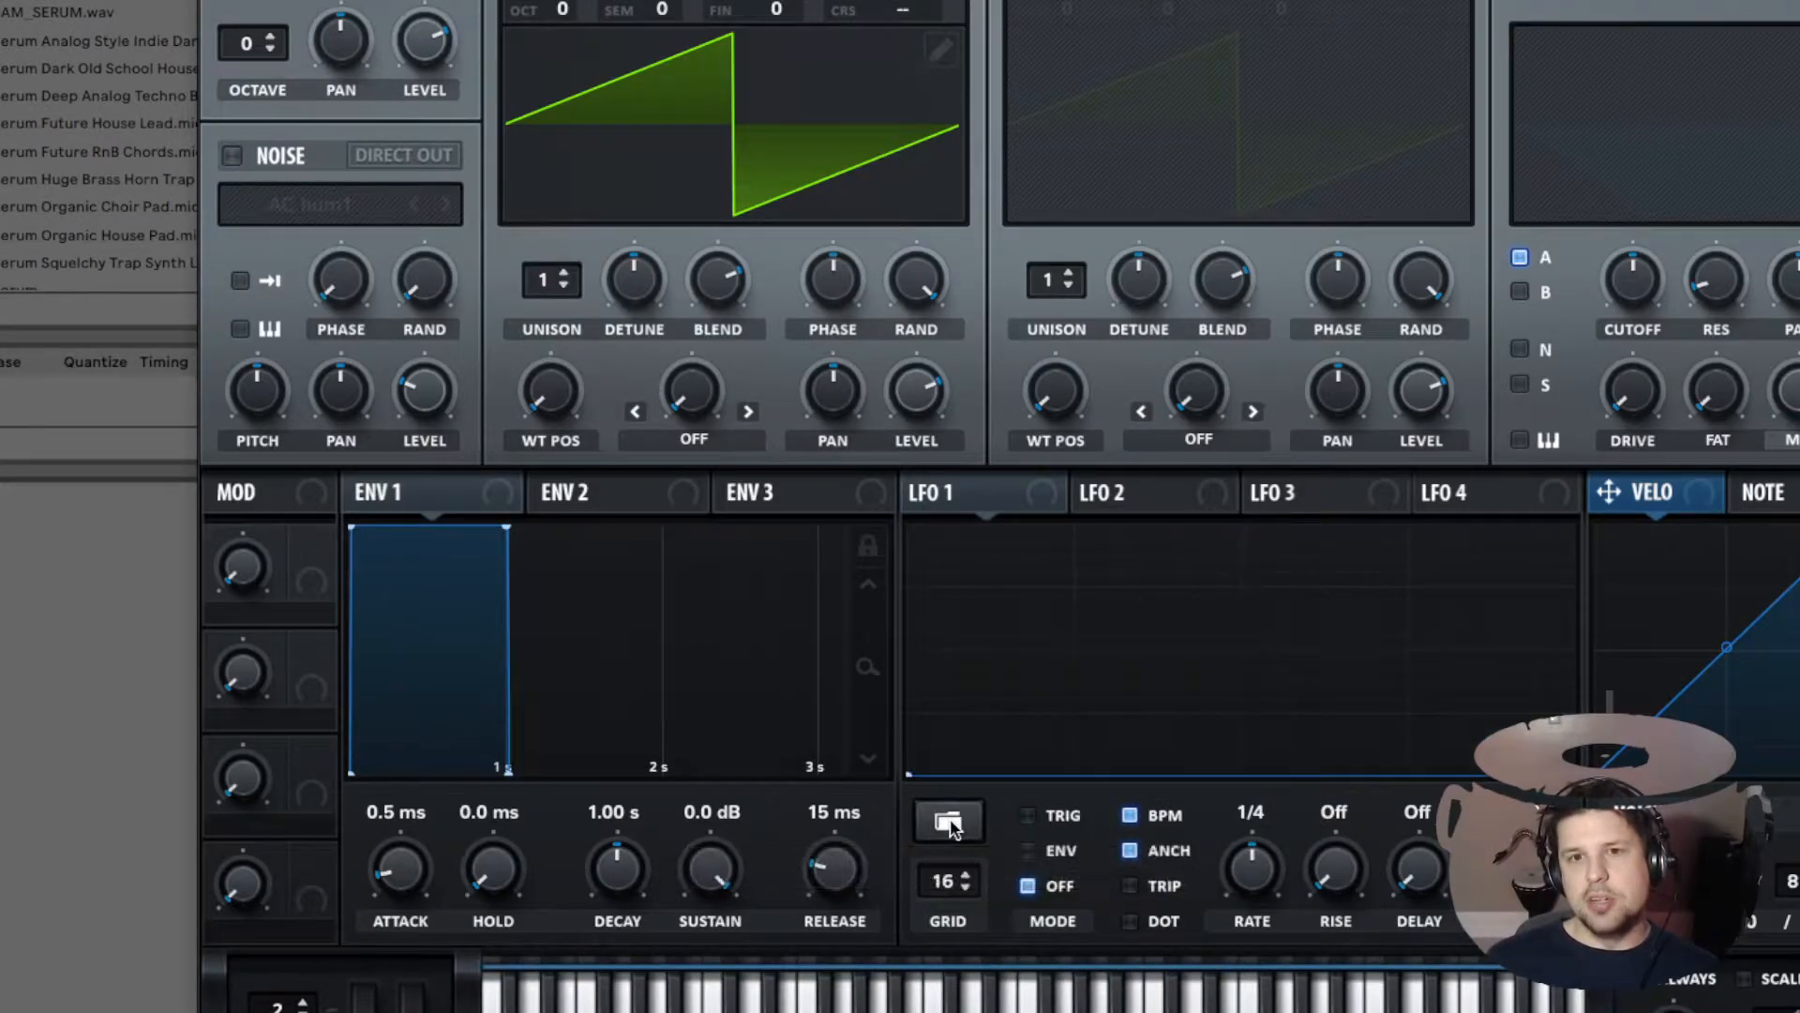
alt+click(949, 822)
alt+click(949, 822)
alt+click(949, 821)
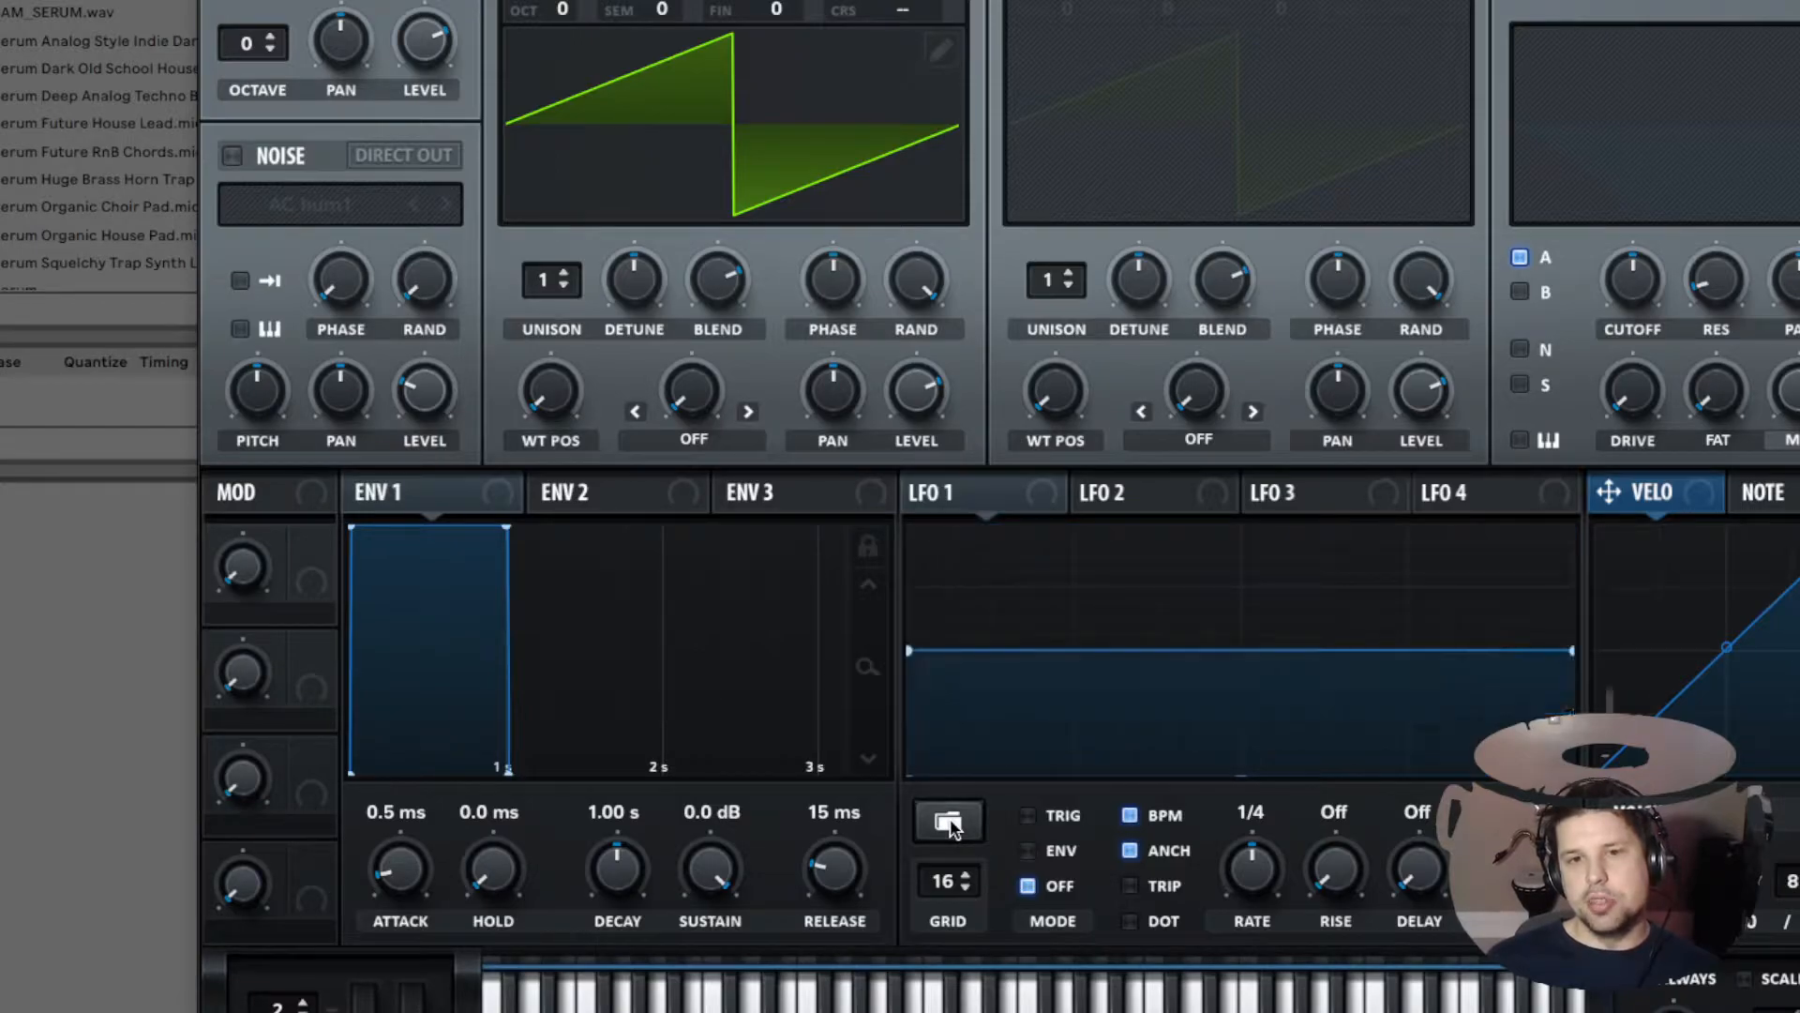
alt+click(948, 822)
alt+click(949, 822)
alt+click(949, 820)
alt+click(949, 820)
alt+click(949, 819)
alt+click(949, 820)
click(949, 820)
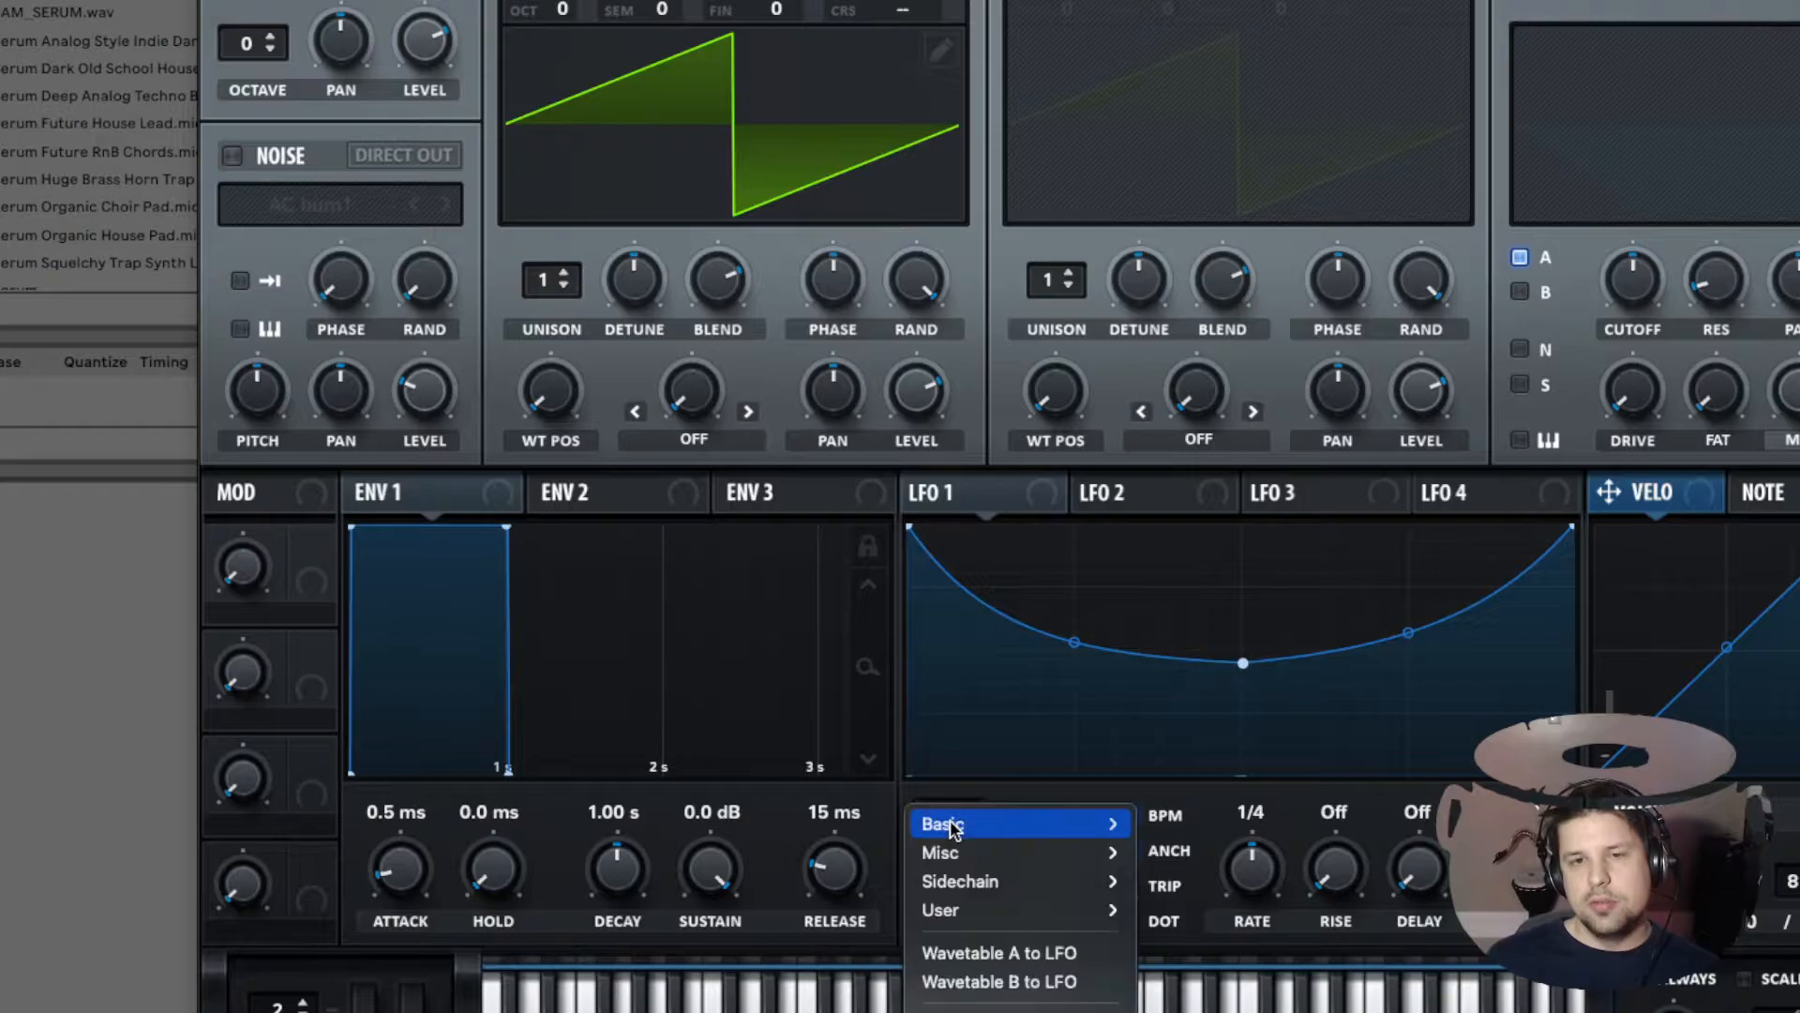
mouse_move(949, 823)
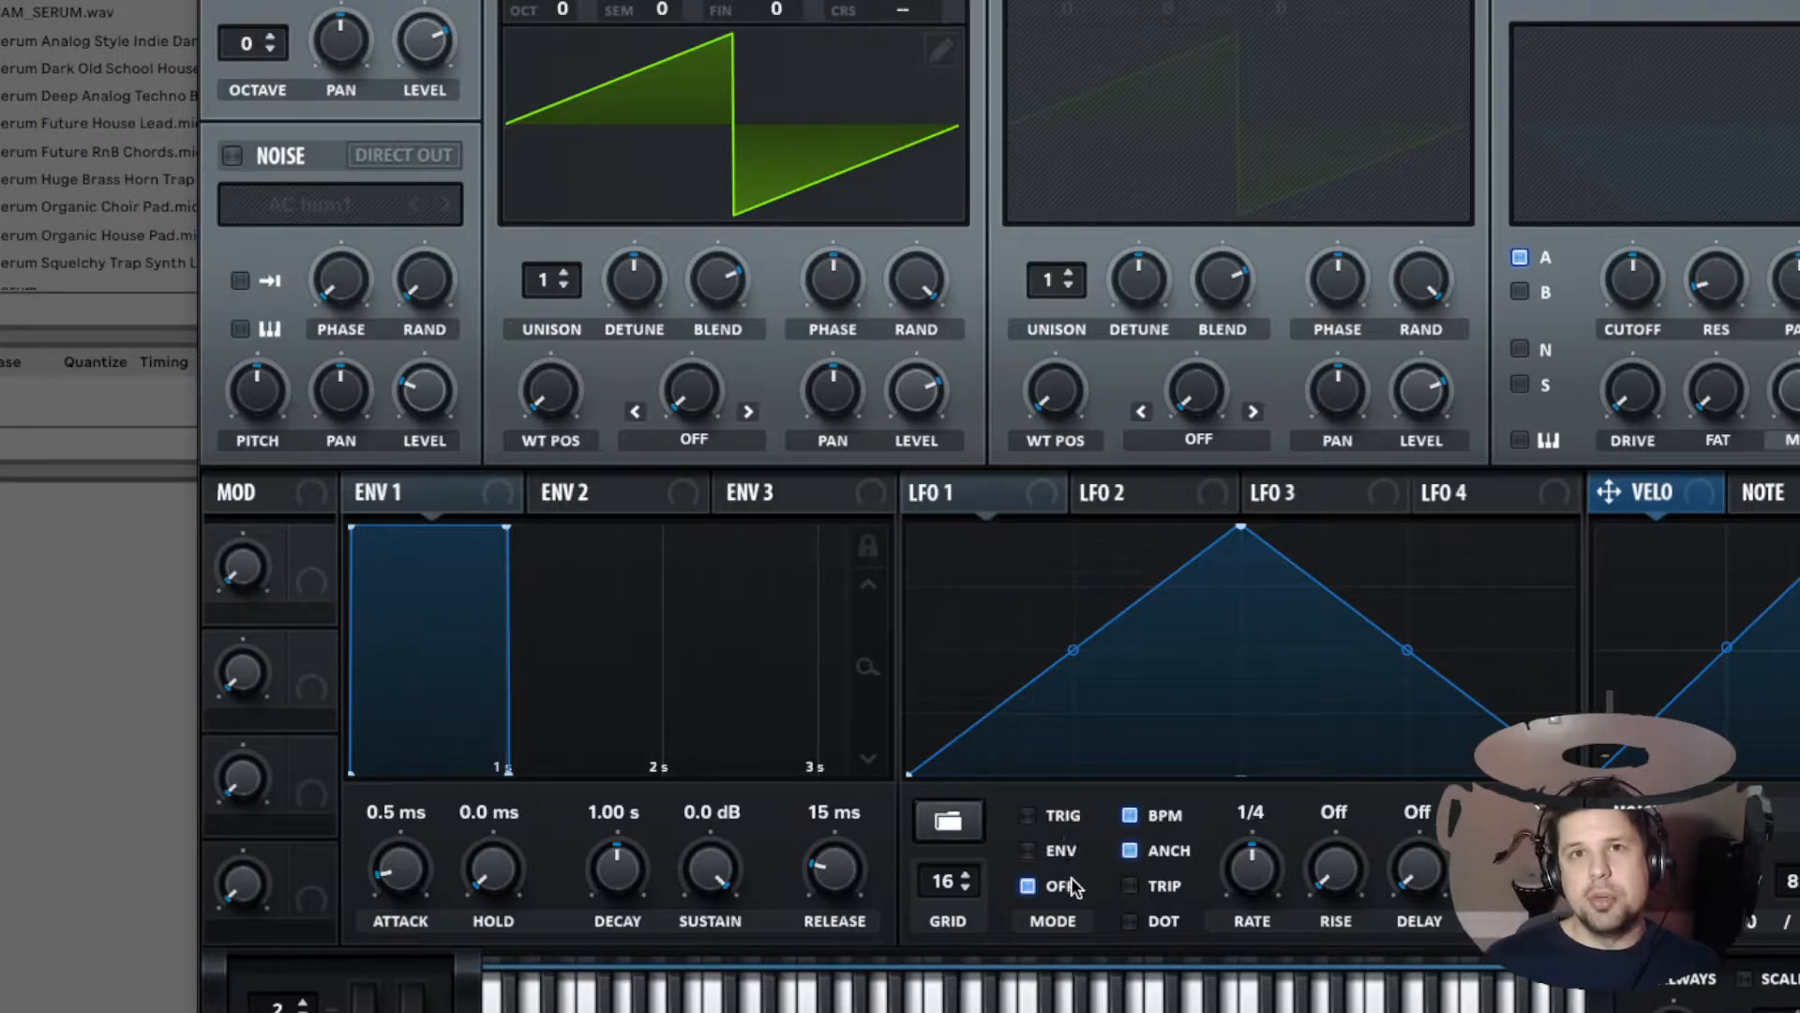
Step: Switch the LFO 1 mode between Trig, Env and Off
click(1027, 818)
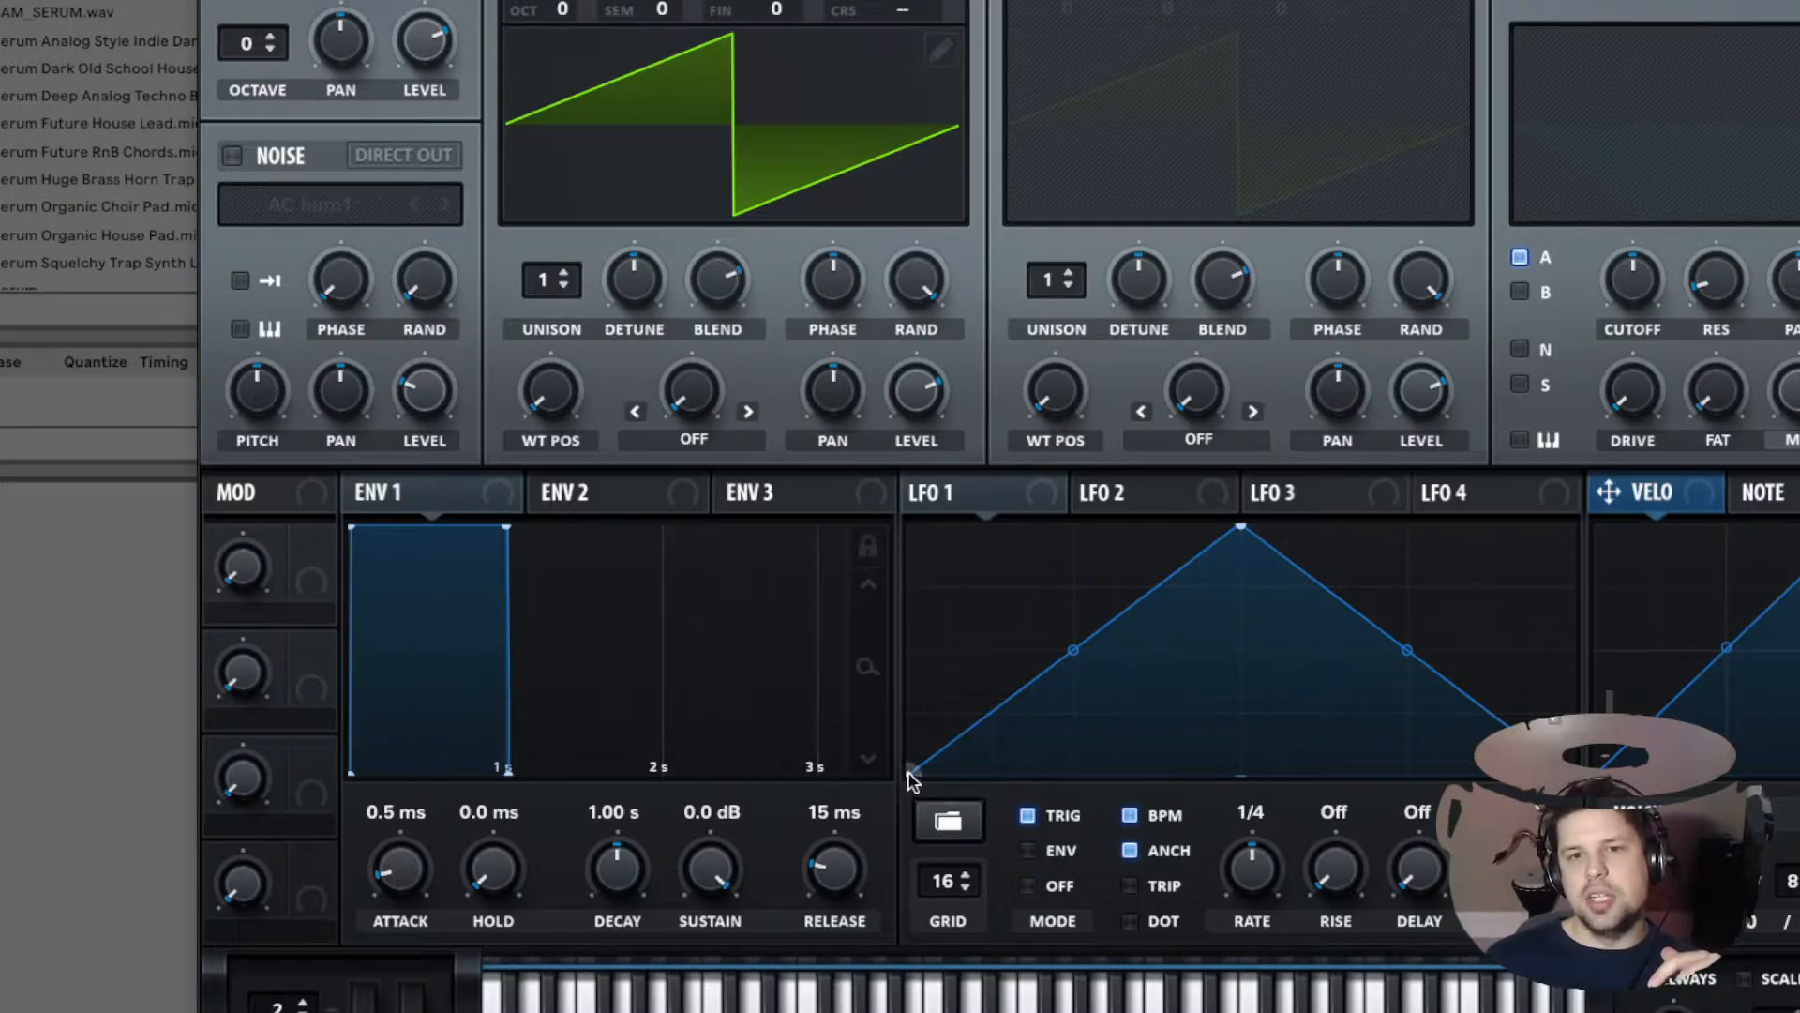
click(1028, 852)
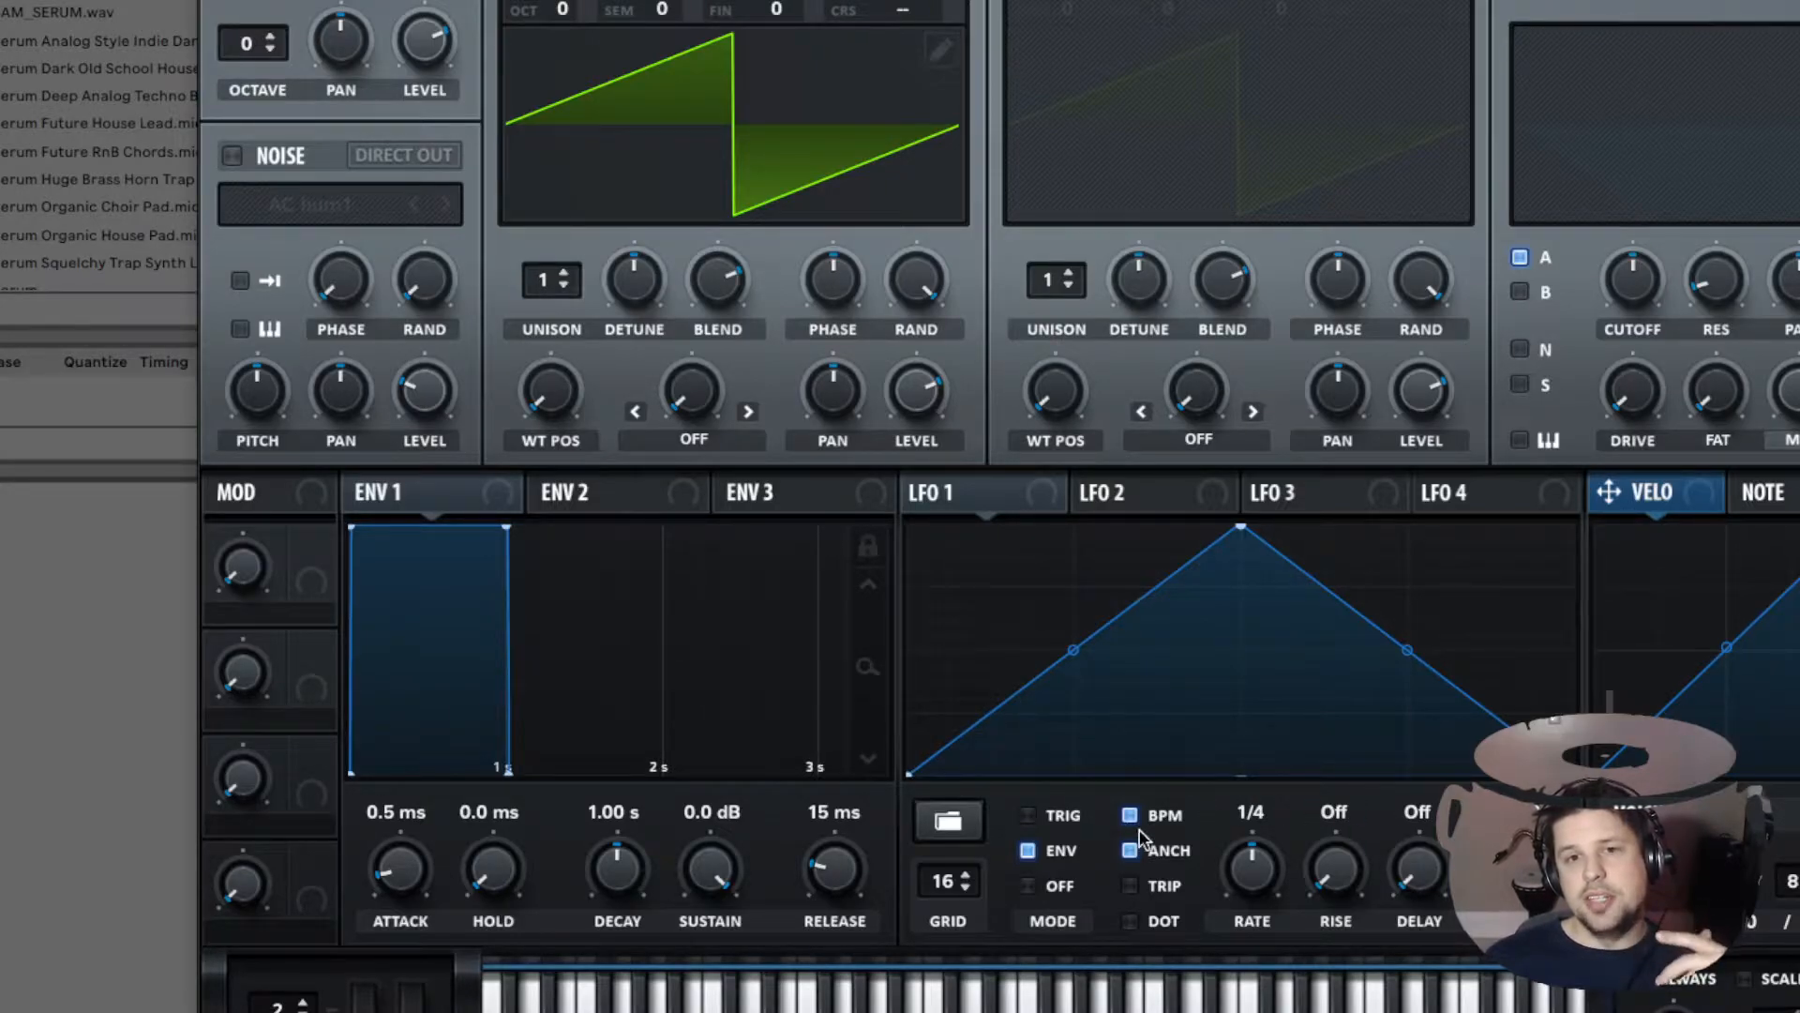
click(1061, 884)
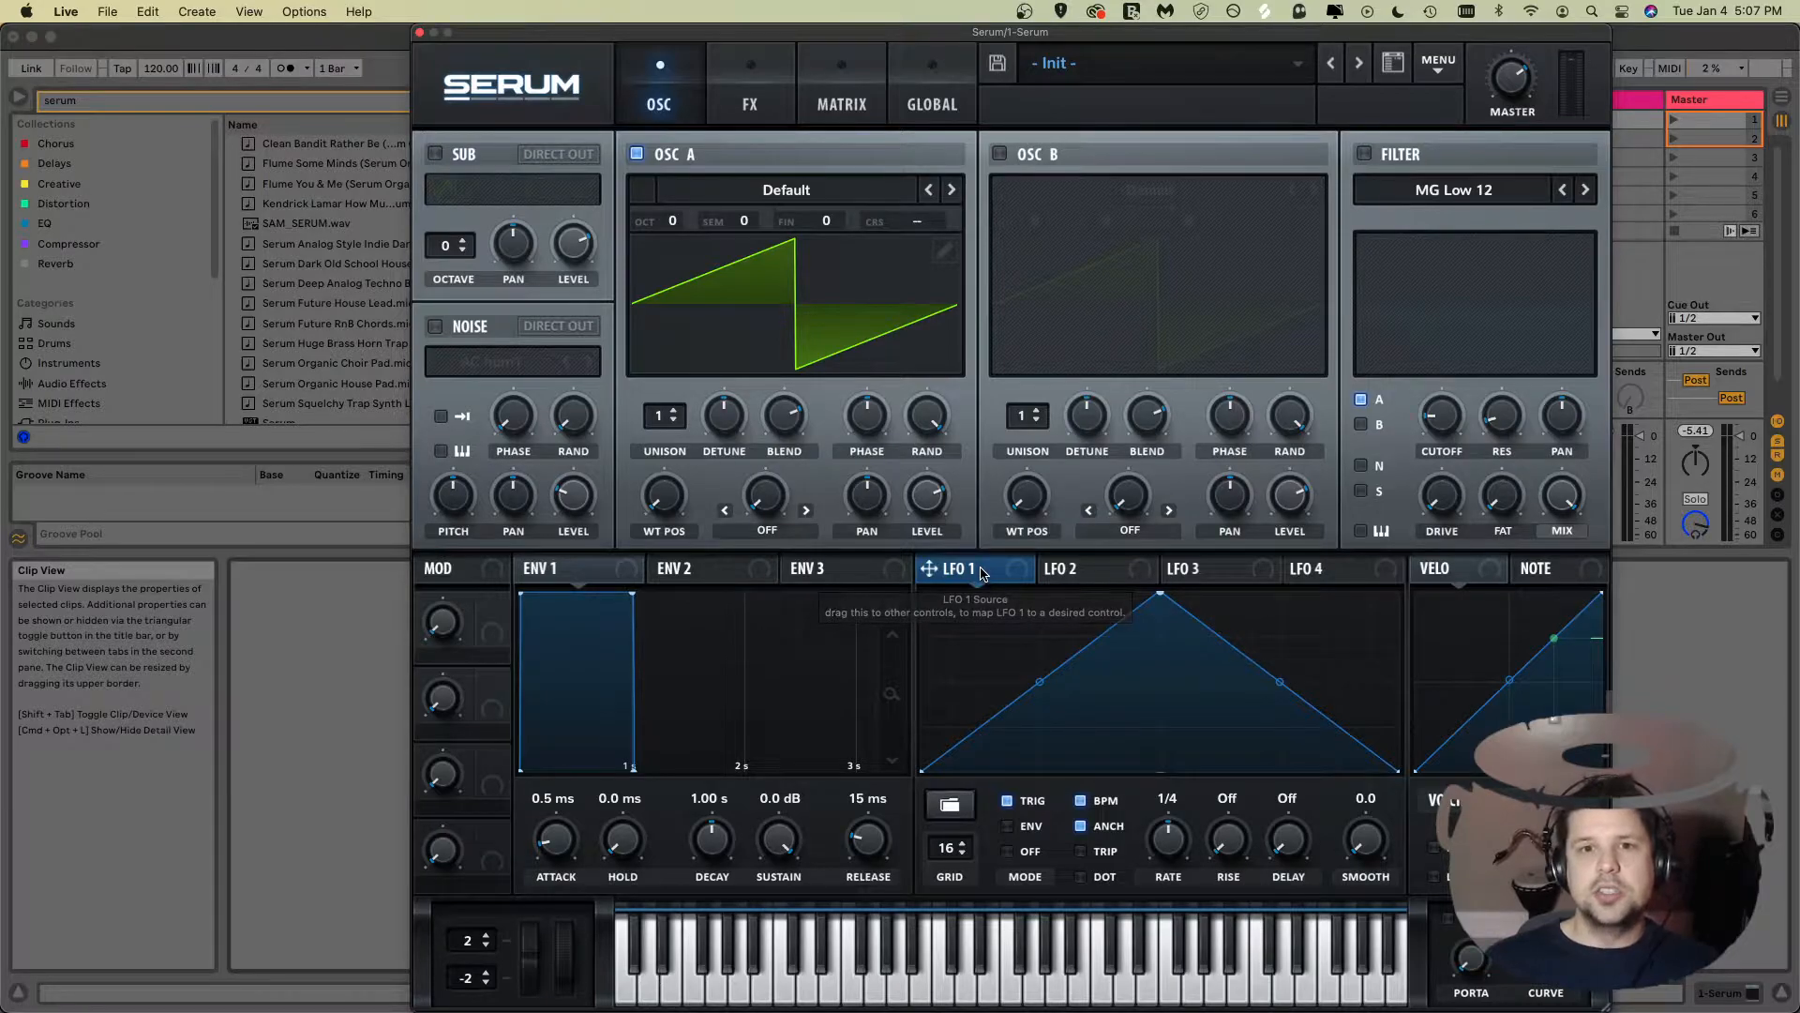
Step: Assign LFO 1 to the filter cutoff and enable the filter
drag(982, 572, 1445, 419)
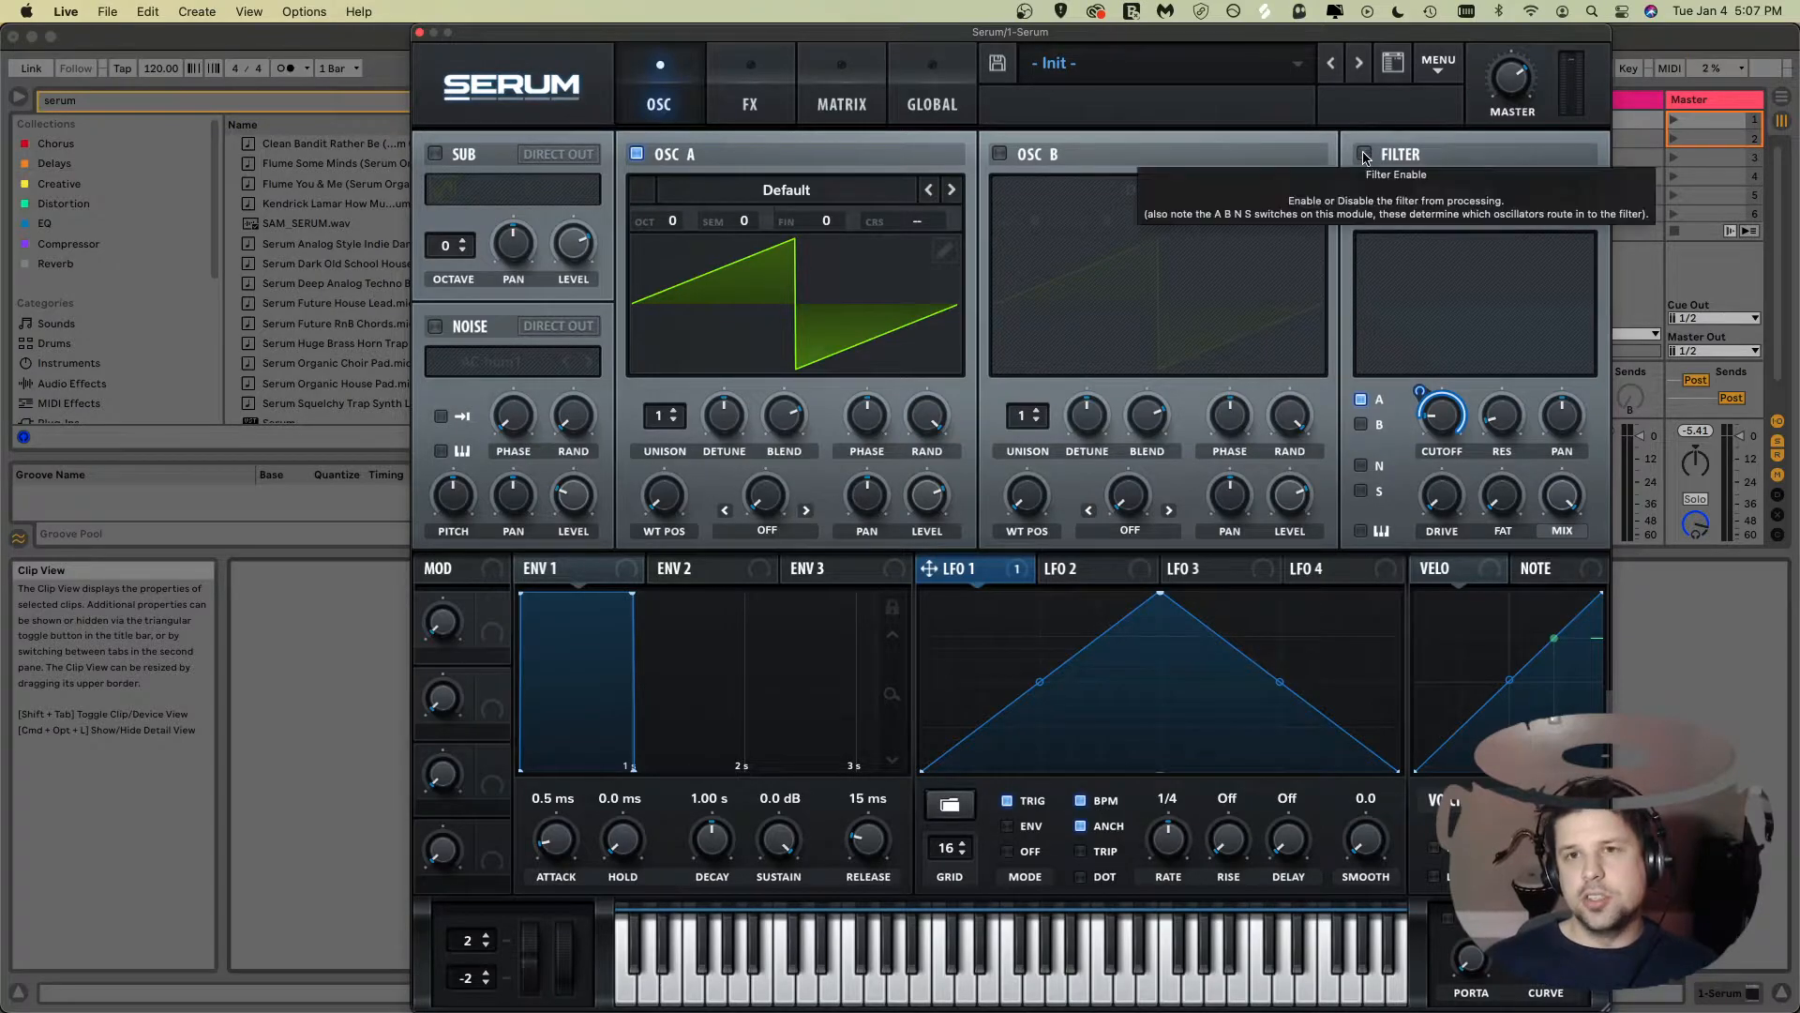
click(1364, 155)
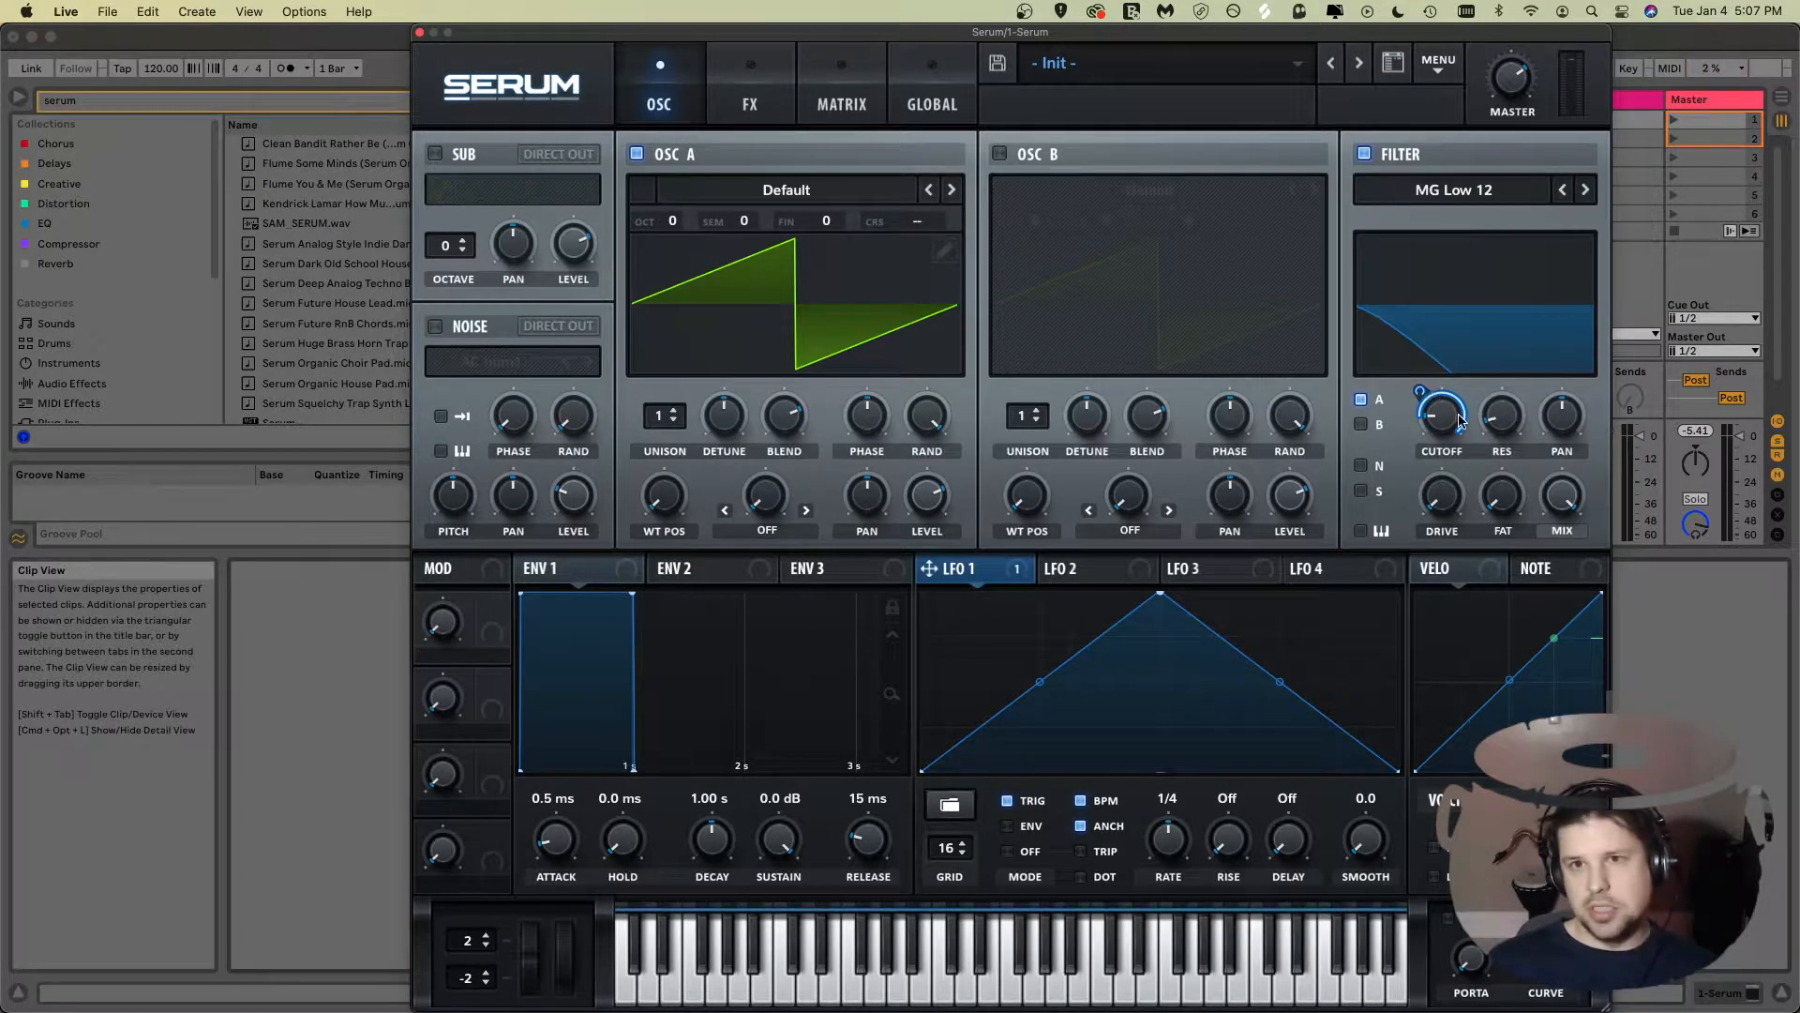
Step: Adjust the filter cutoff and the depth of the LFO 1 modulation on it
drag(1447, 422, 1449, 431)
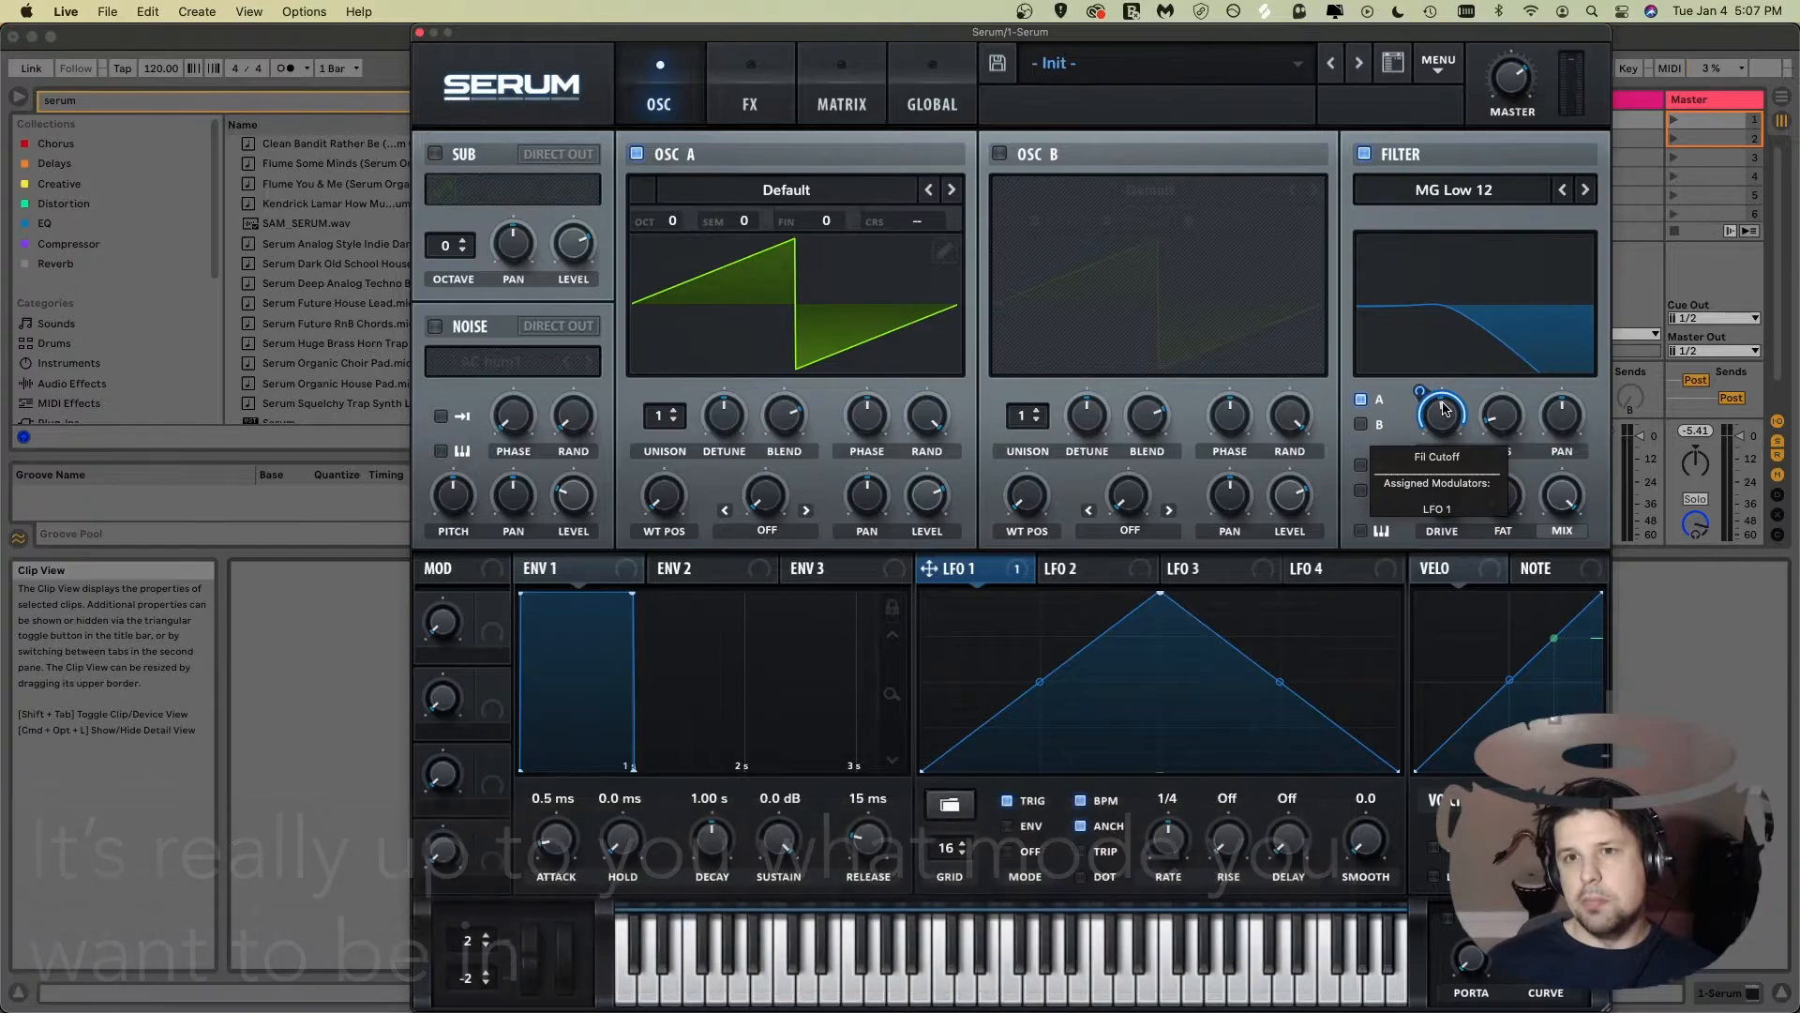
drag(1444, 412, 1443, 423)
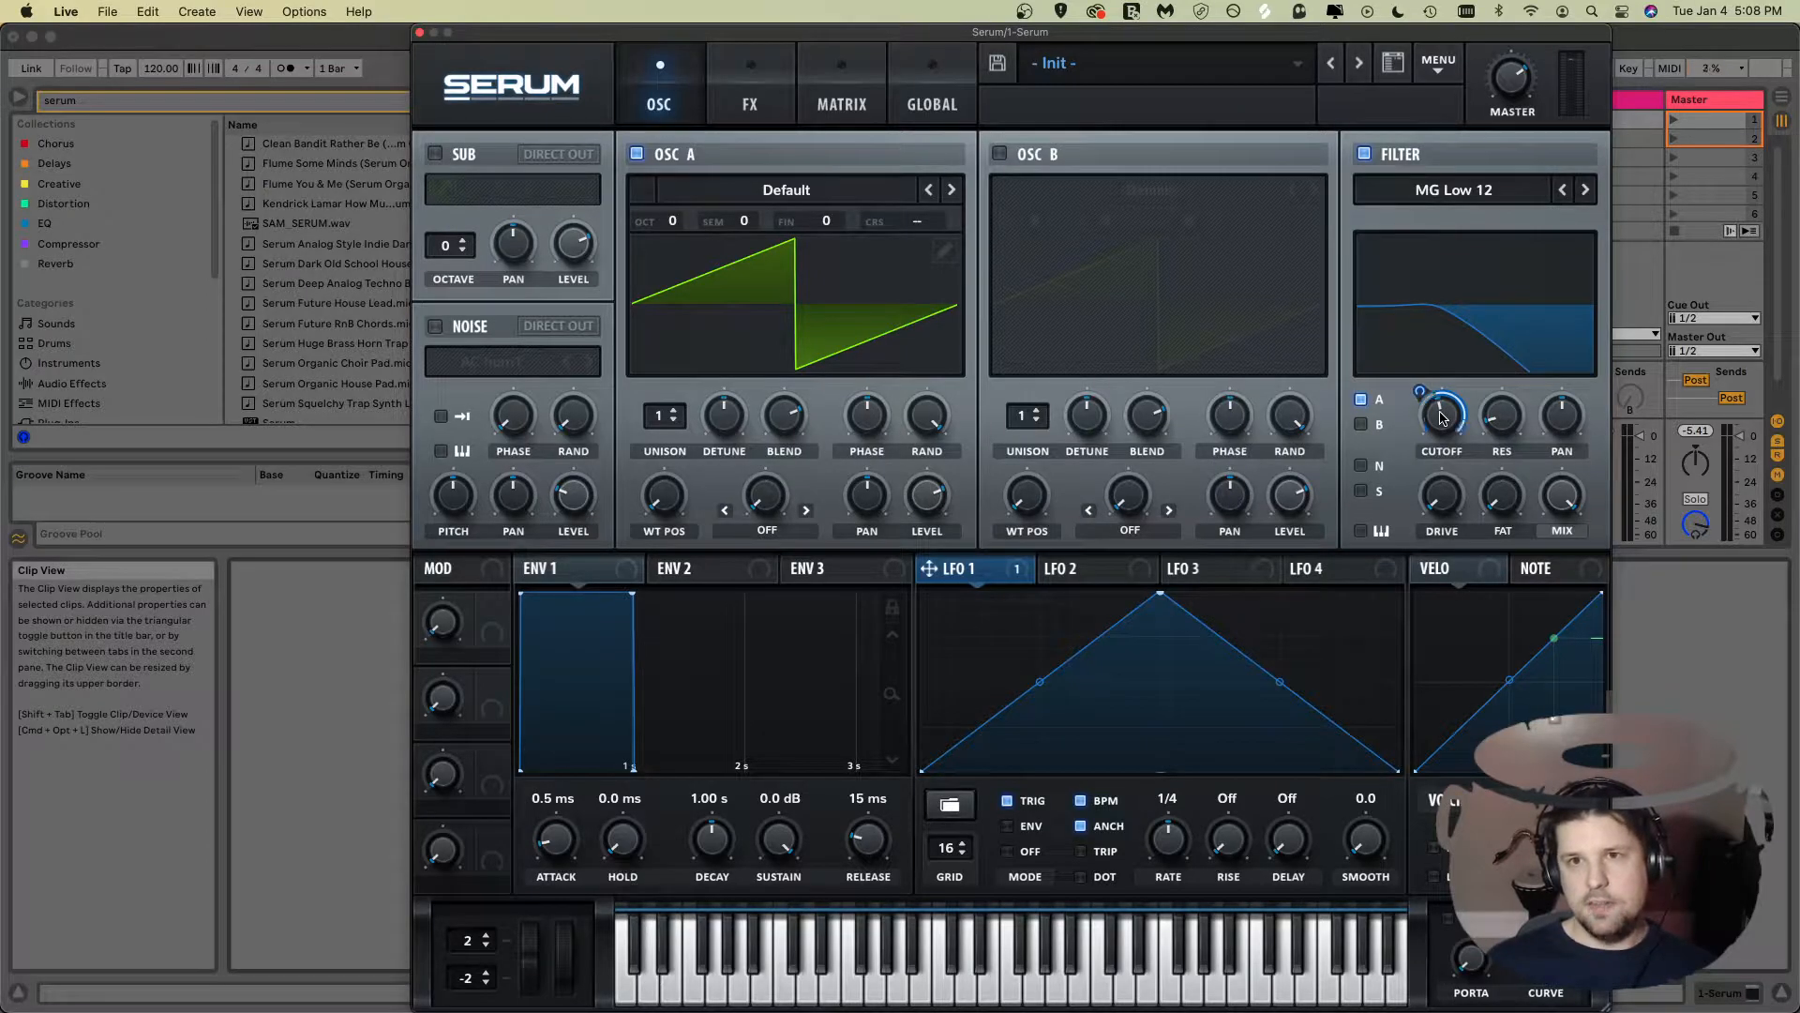
drag(1444, 415, 1427, 359)
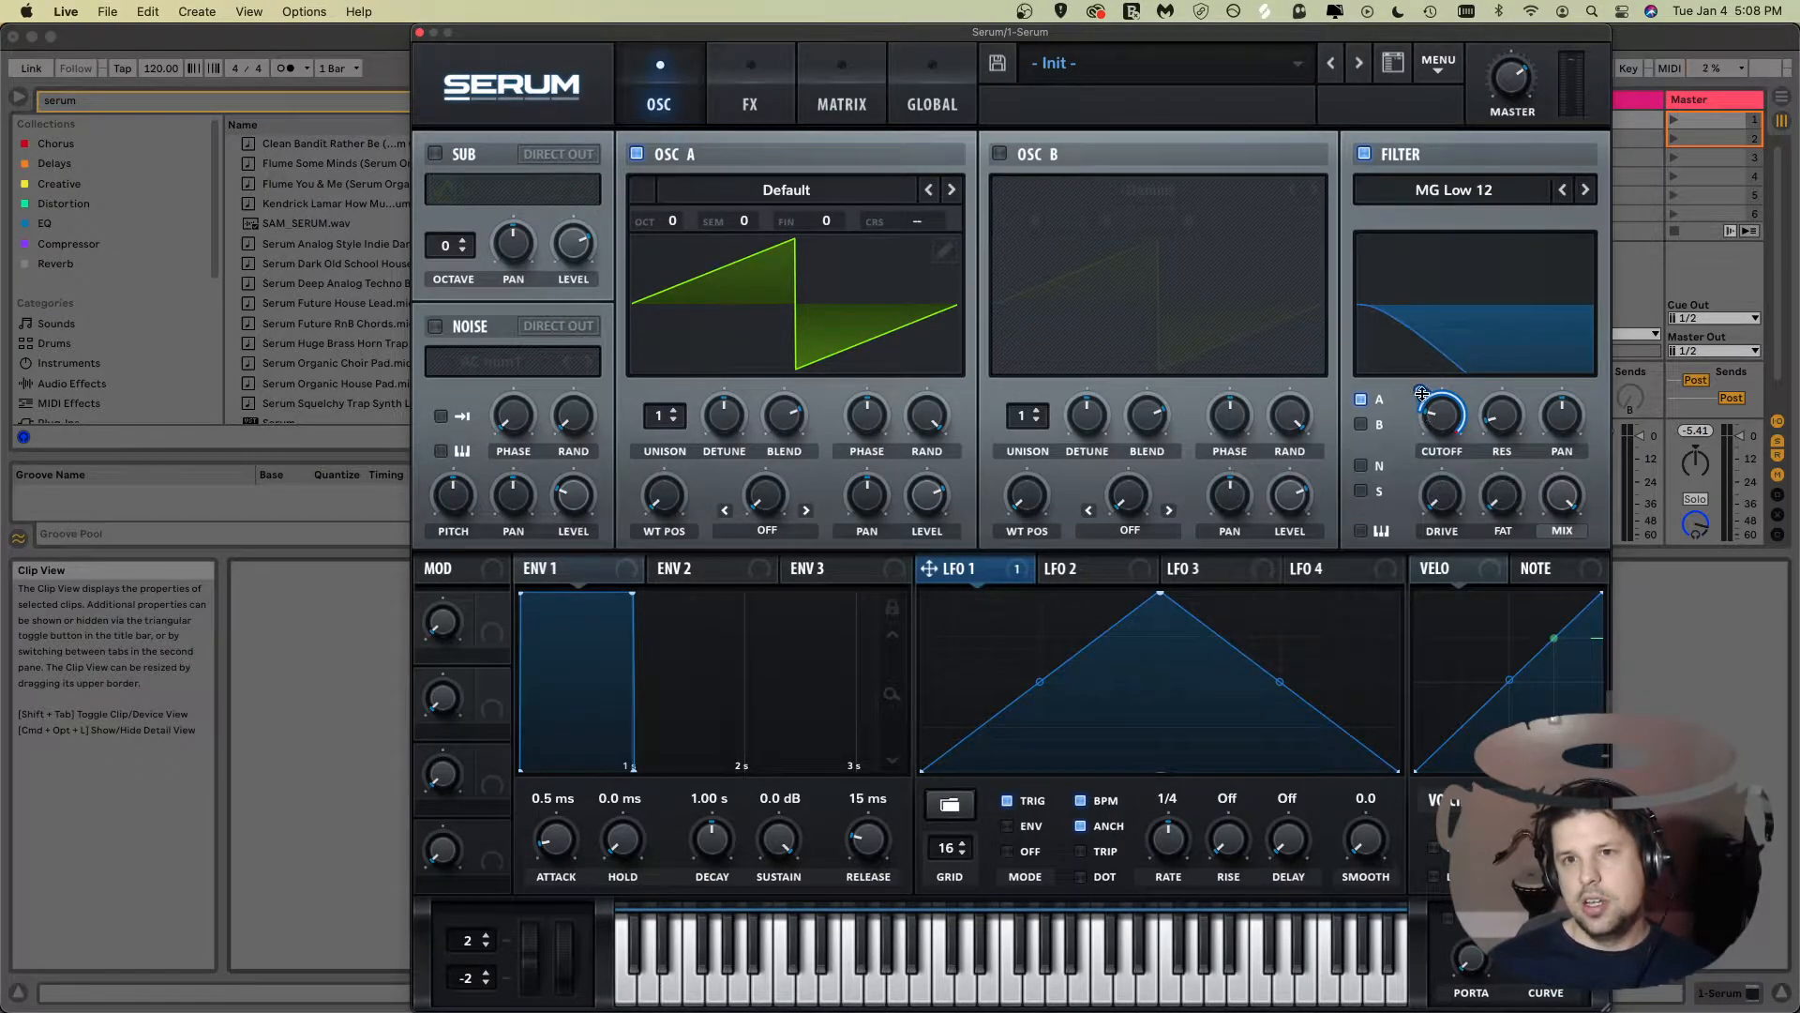
drag(1441, 413, 1437, 466)
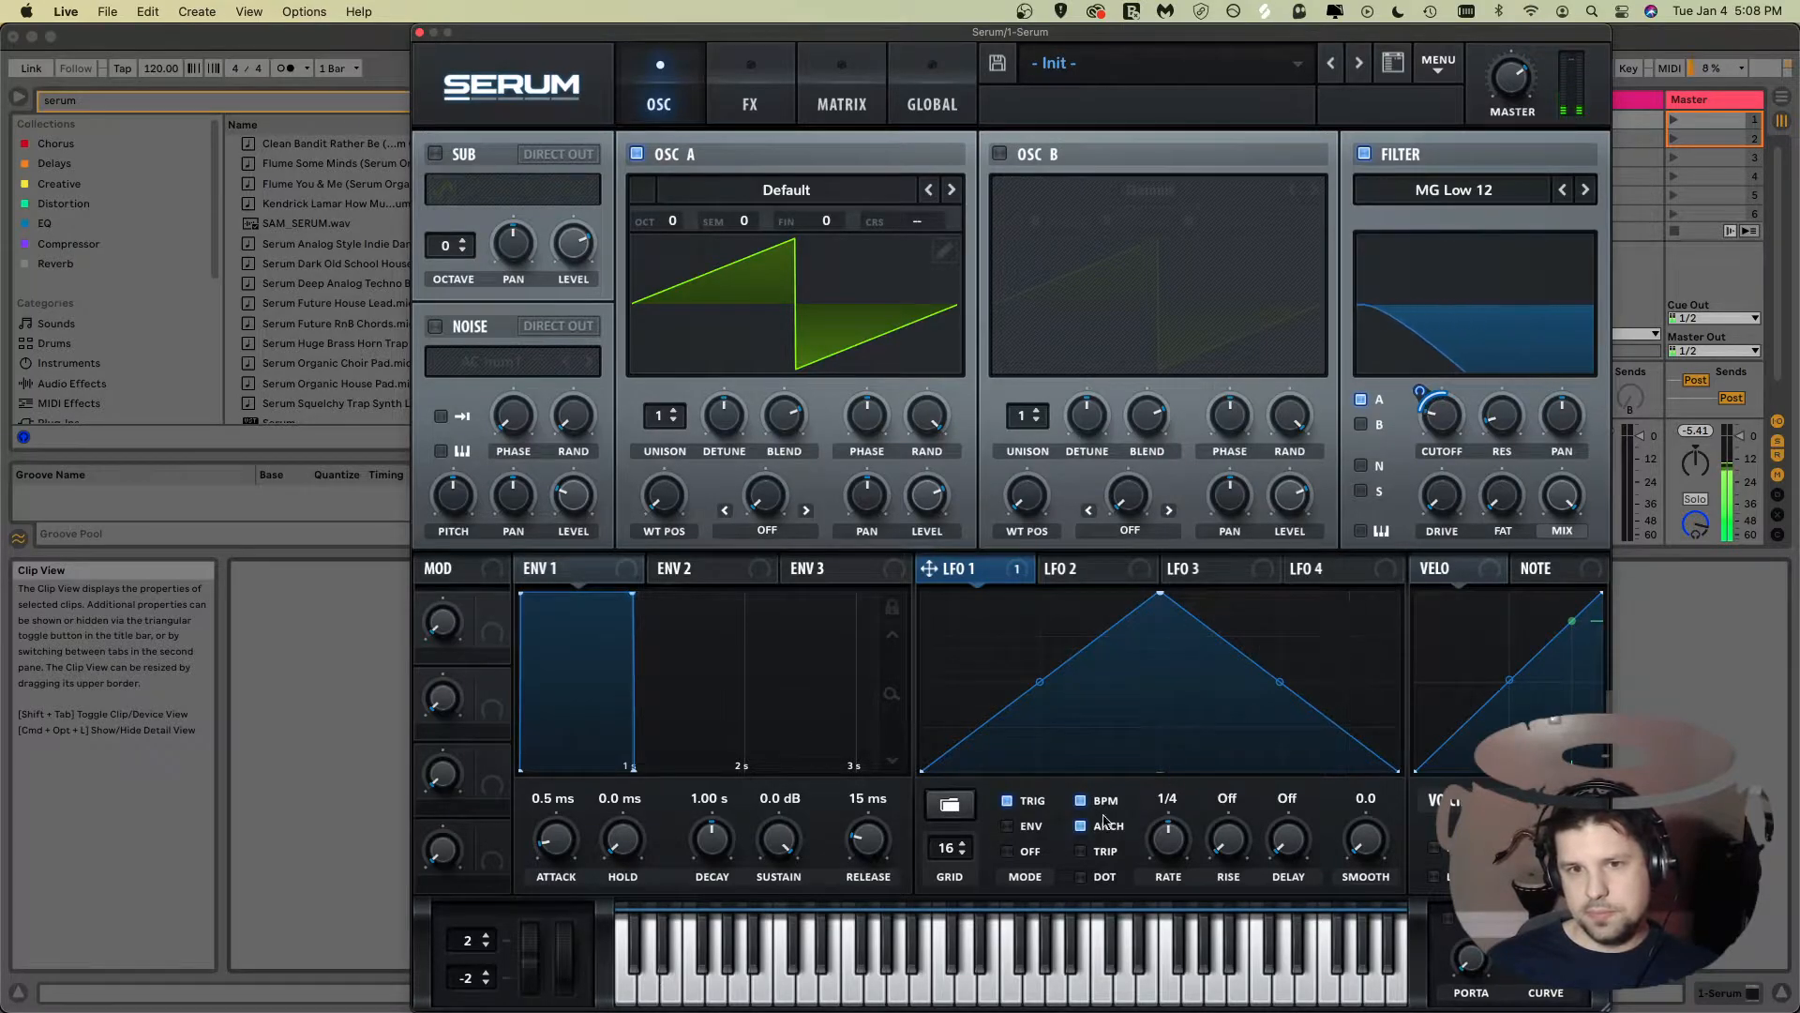
Step: Try the Env and Off modes on LFO 1 and set its rate to 1/2
click(1007, 826)
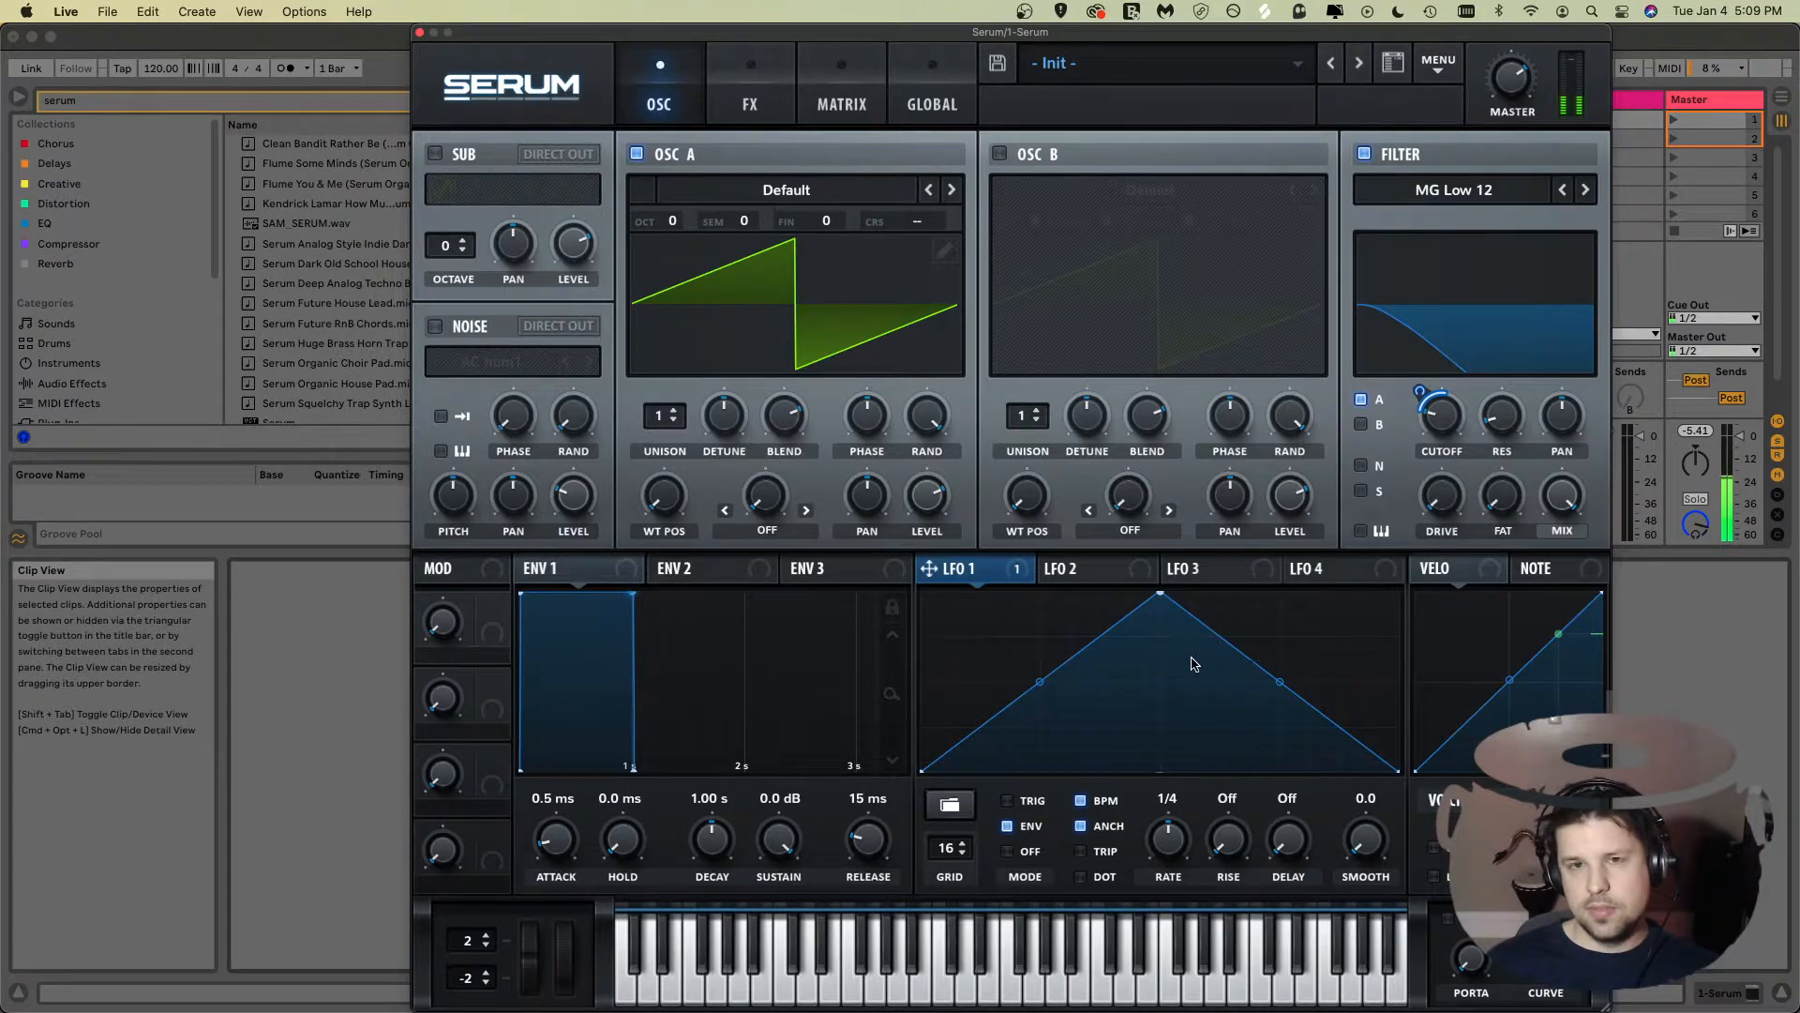
click(1008, 852)
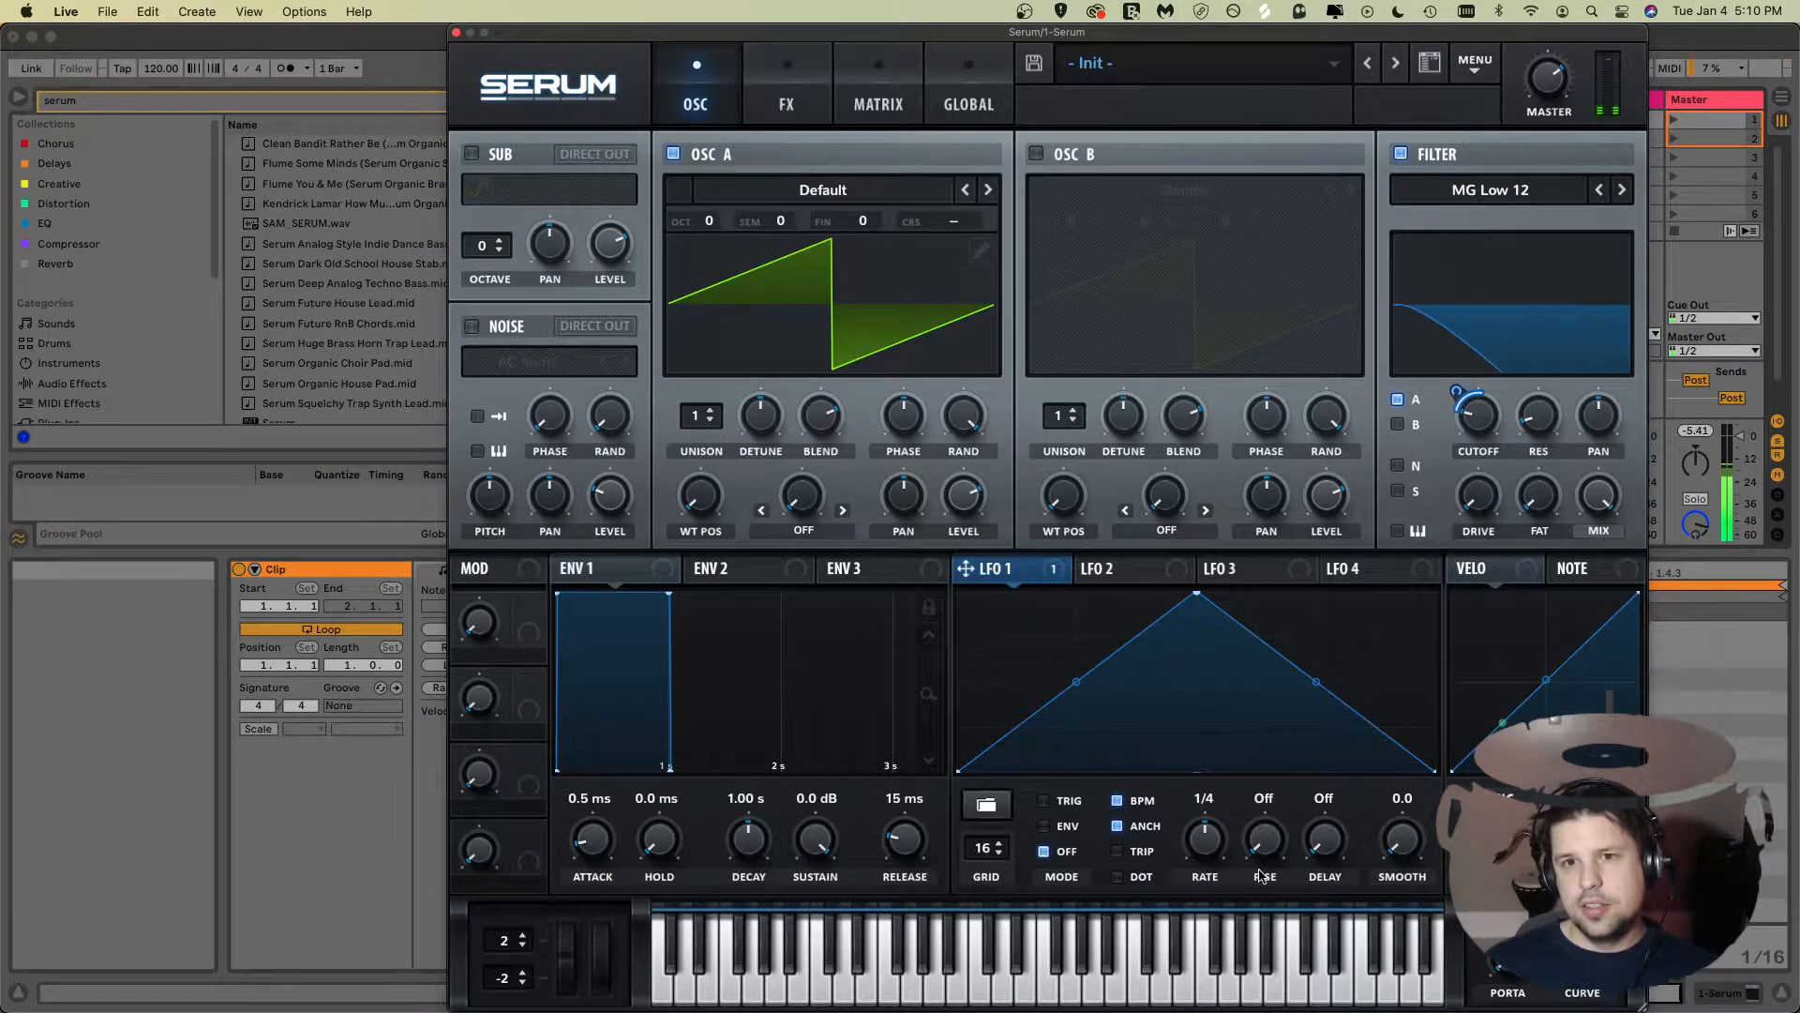
drag(1207, 836, 1211, 851)
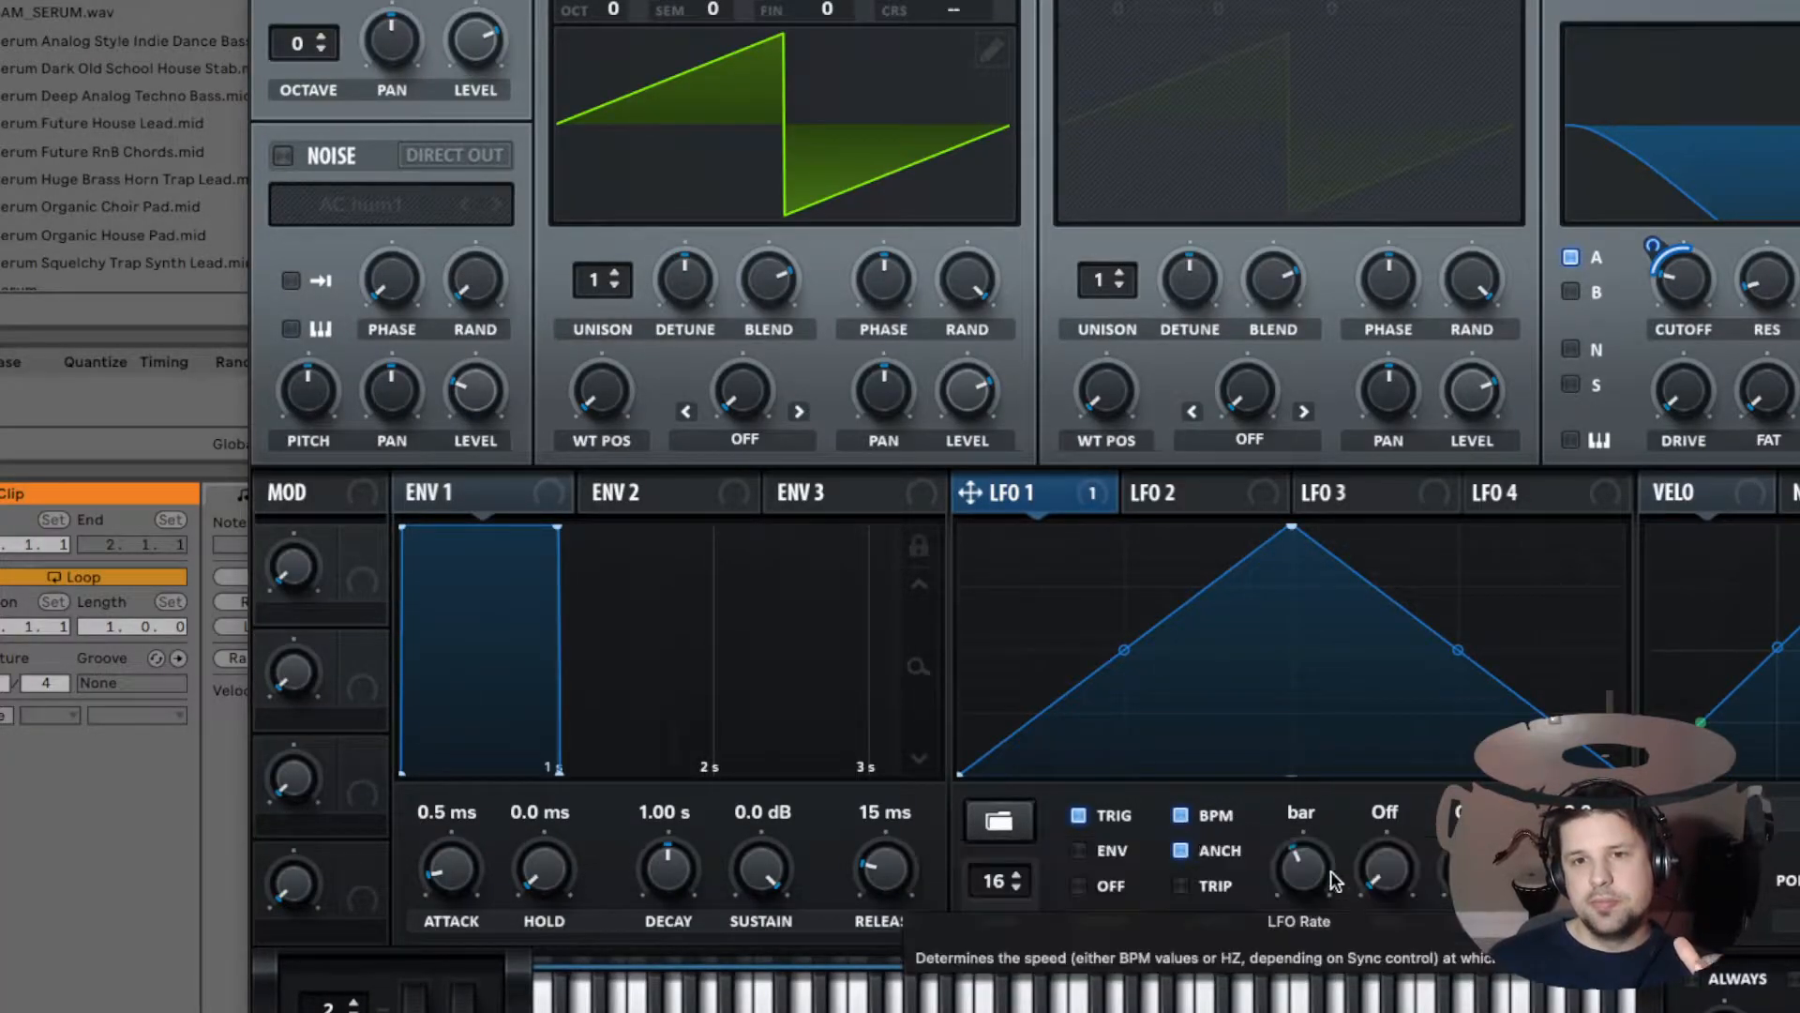
mouse_move(1296, 888)
mouse_down()
mouse_move(1310, 772)
mouse_move(1328, 898)
mouse_up()
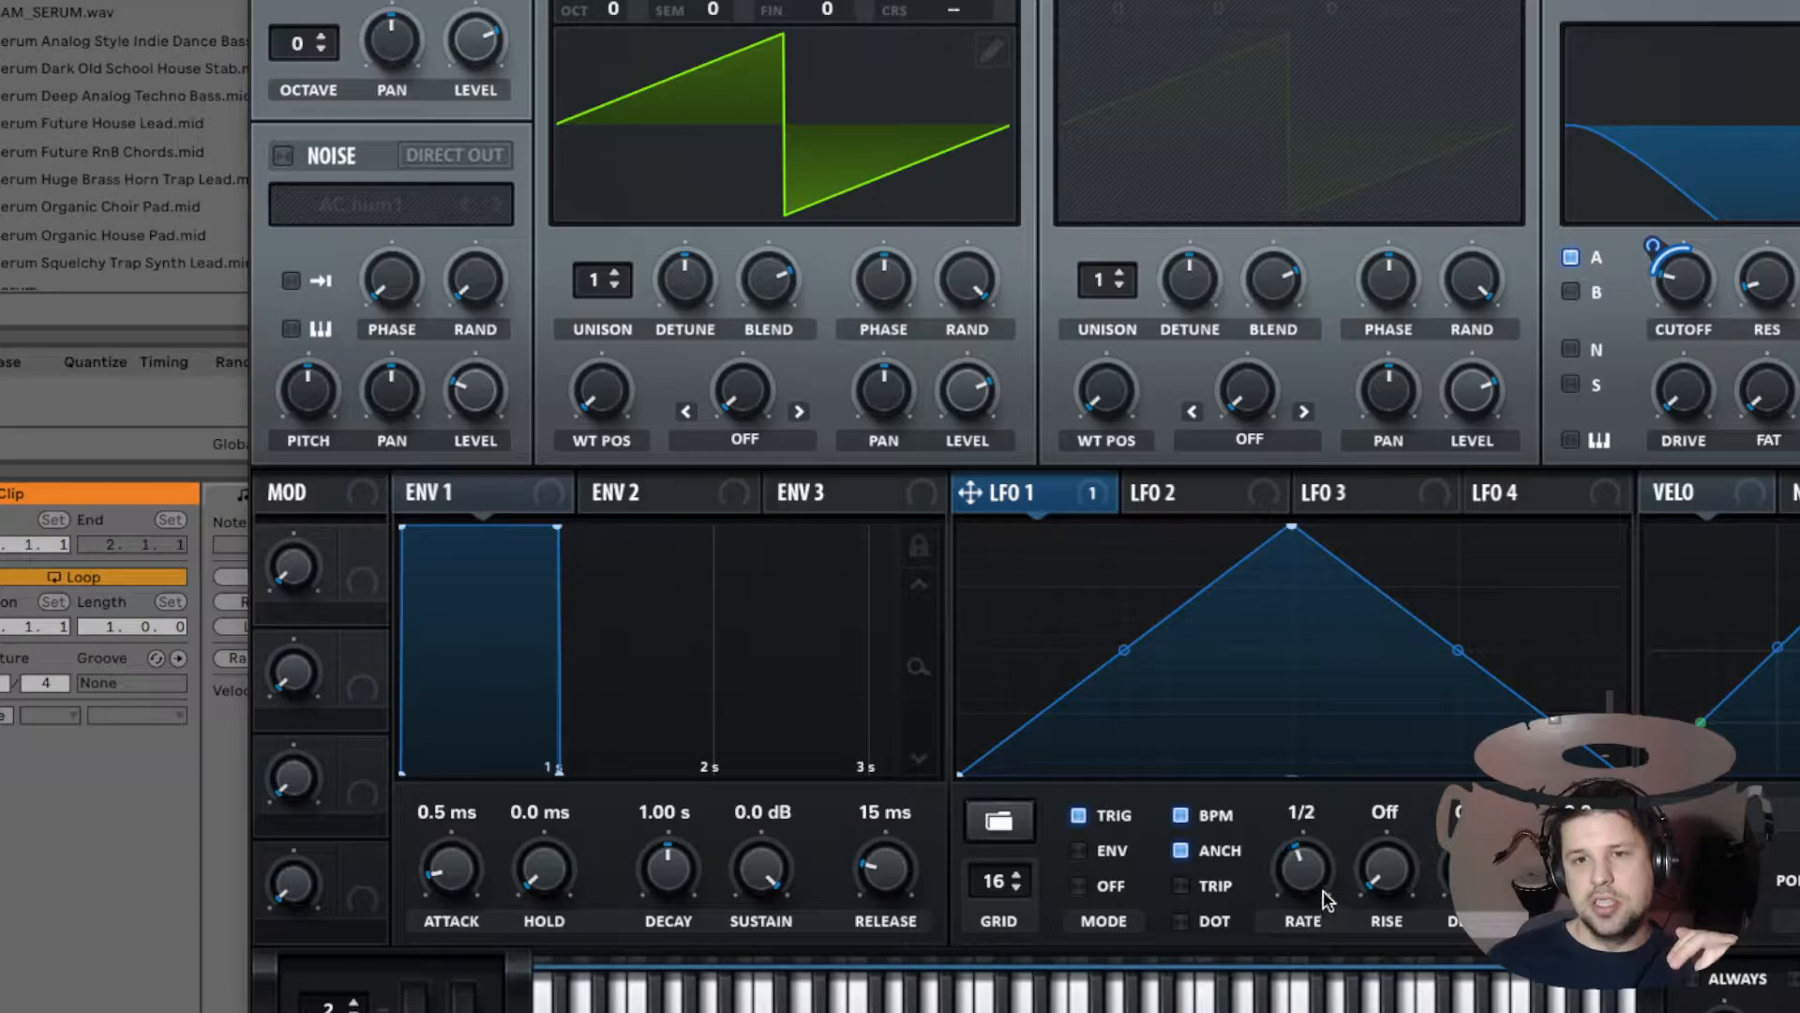
Step: Disable BPM sync on LFO 1 and sweep its free rate in hertz down to 0.000 Hz
click(1184, 816)
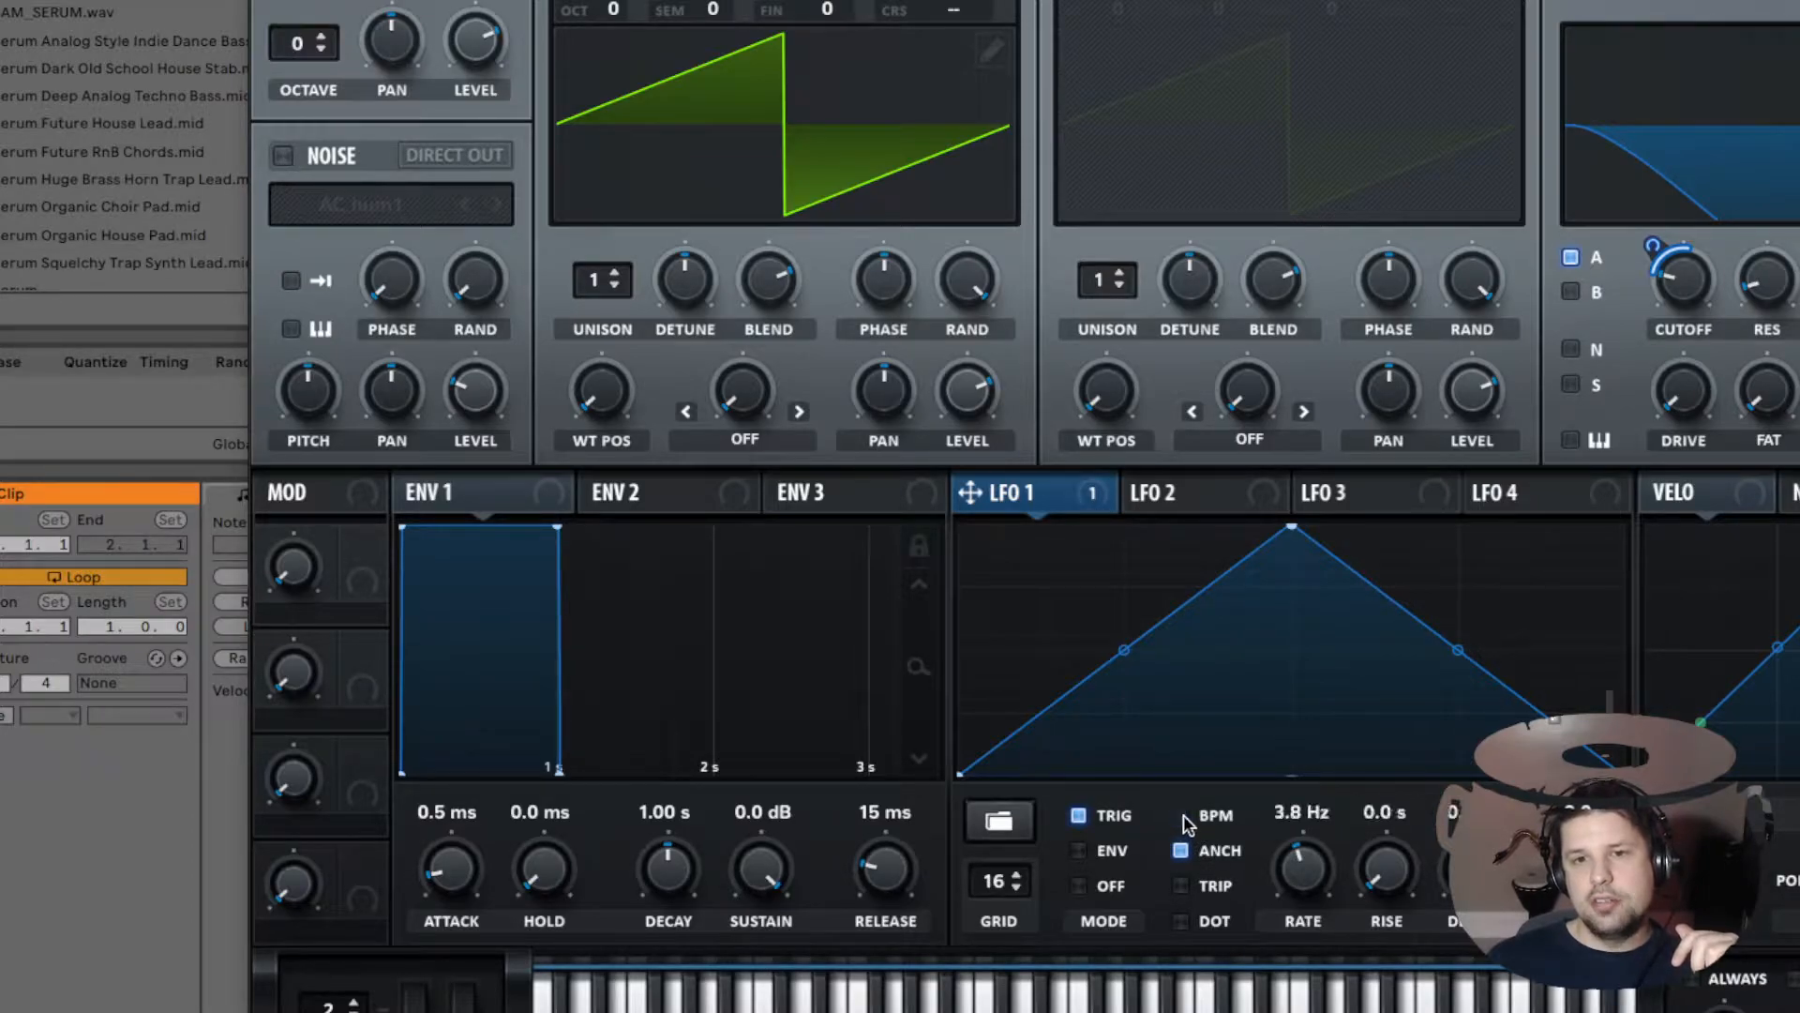
mouse_move(1295, 874)
mouse_down()
mouse_move(1298, 921)
mouse_move(1281, 854)
mouse_up()
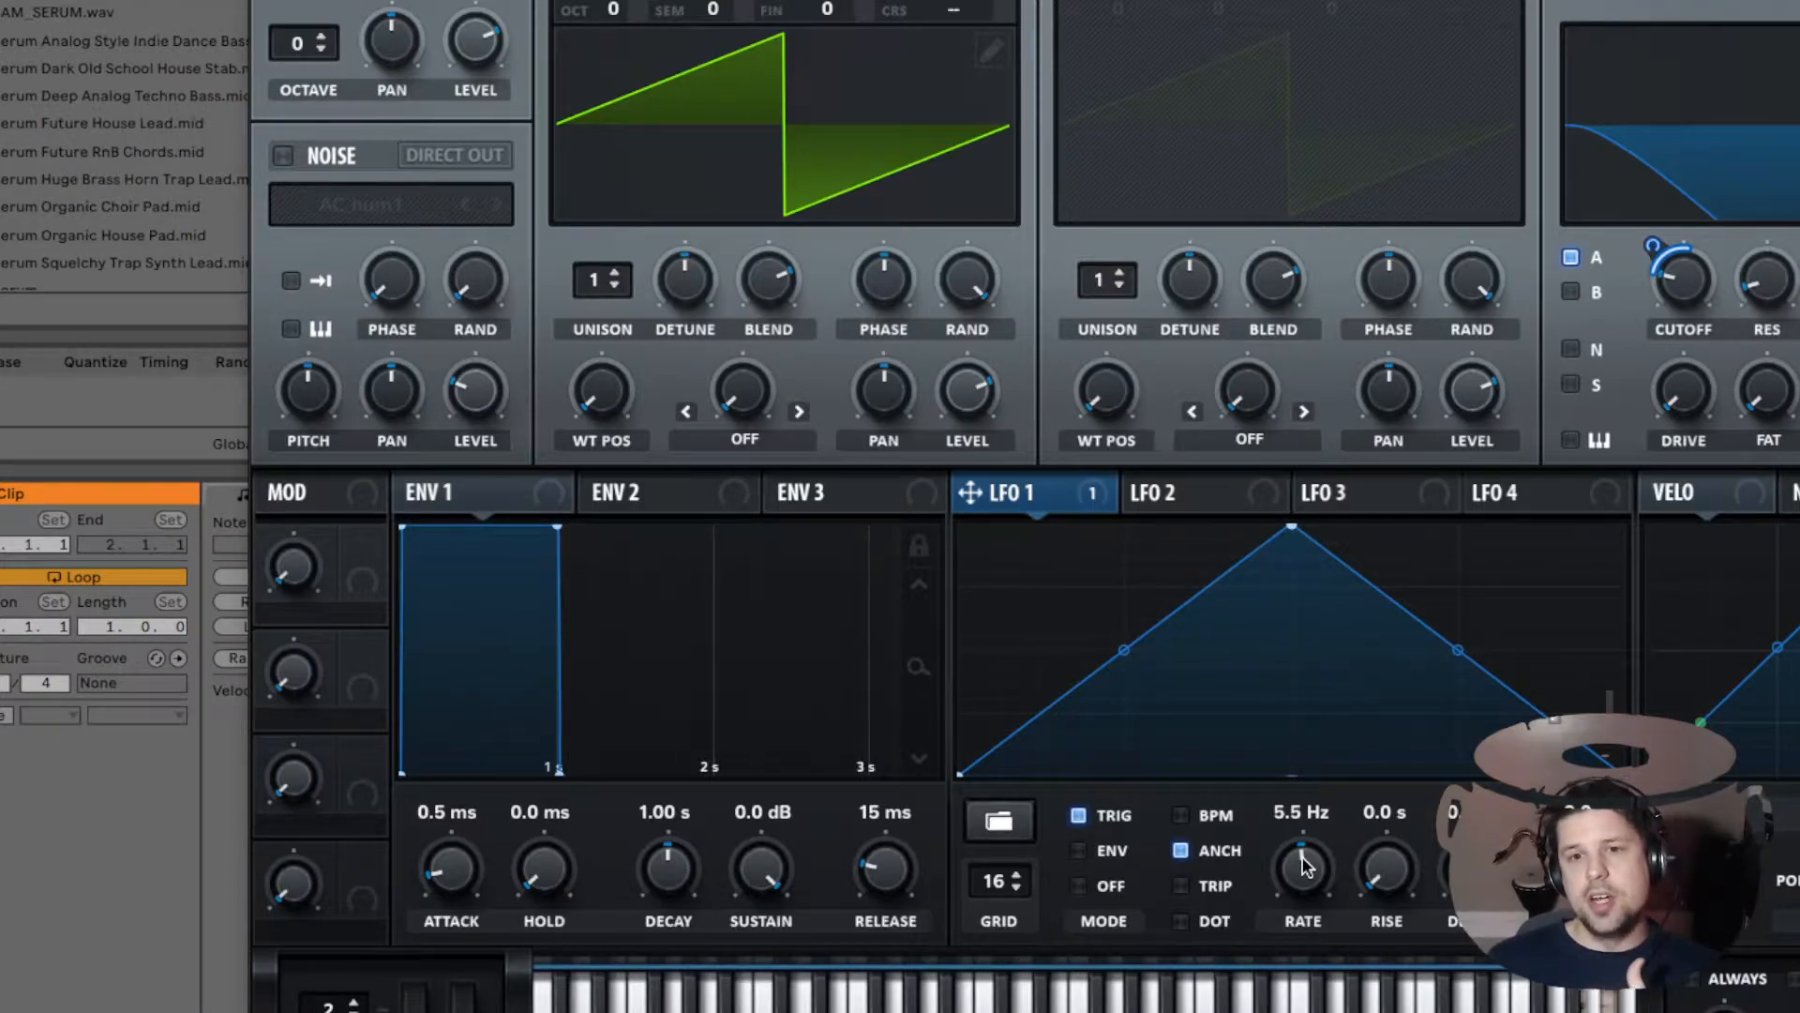
drag(1303, 867, 1287, 649)
drag(1318, 891, 1317, 994)
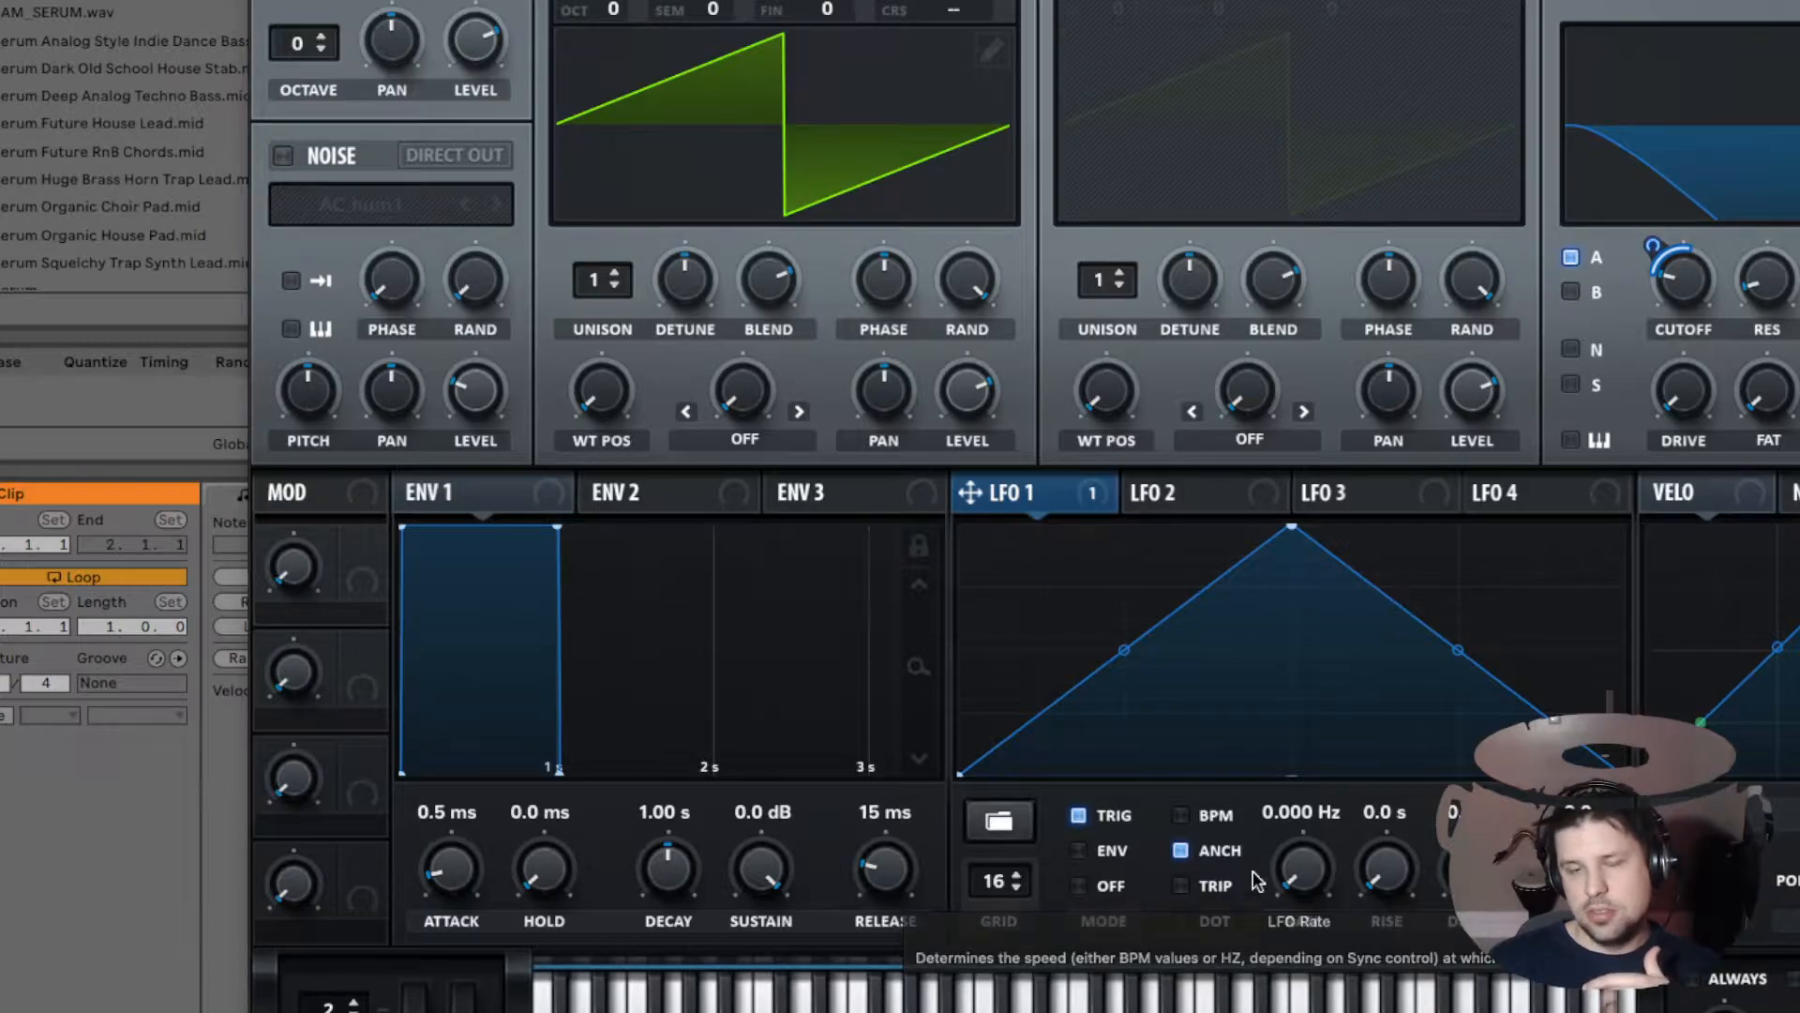
Step: Re-enable BPM sync on LFO 1 and toggle its Triplet and Dot timing options
click(1201, 822)
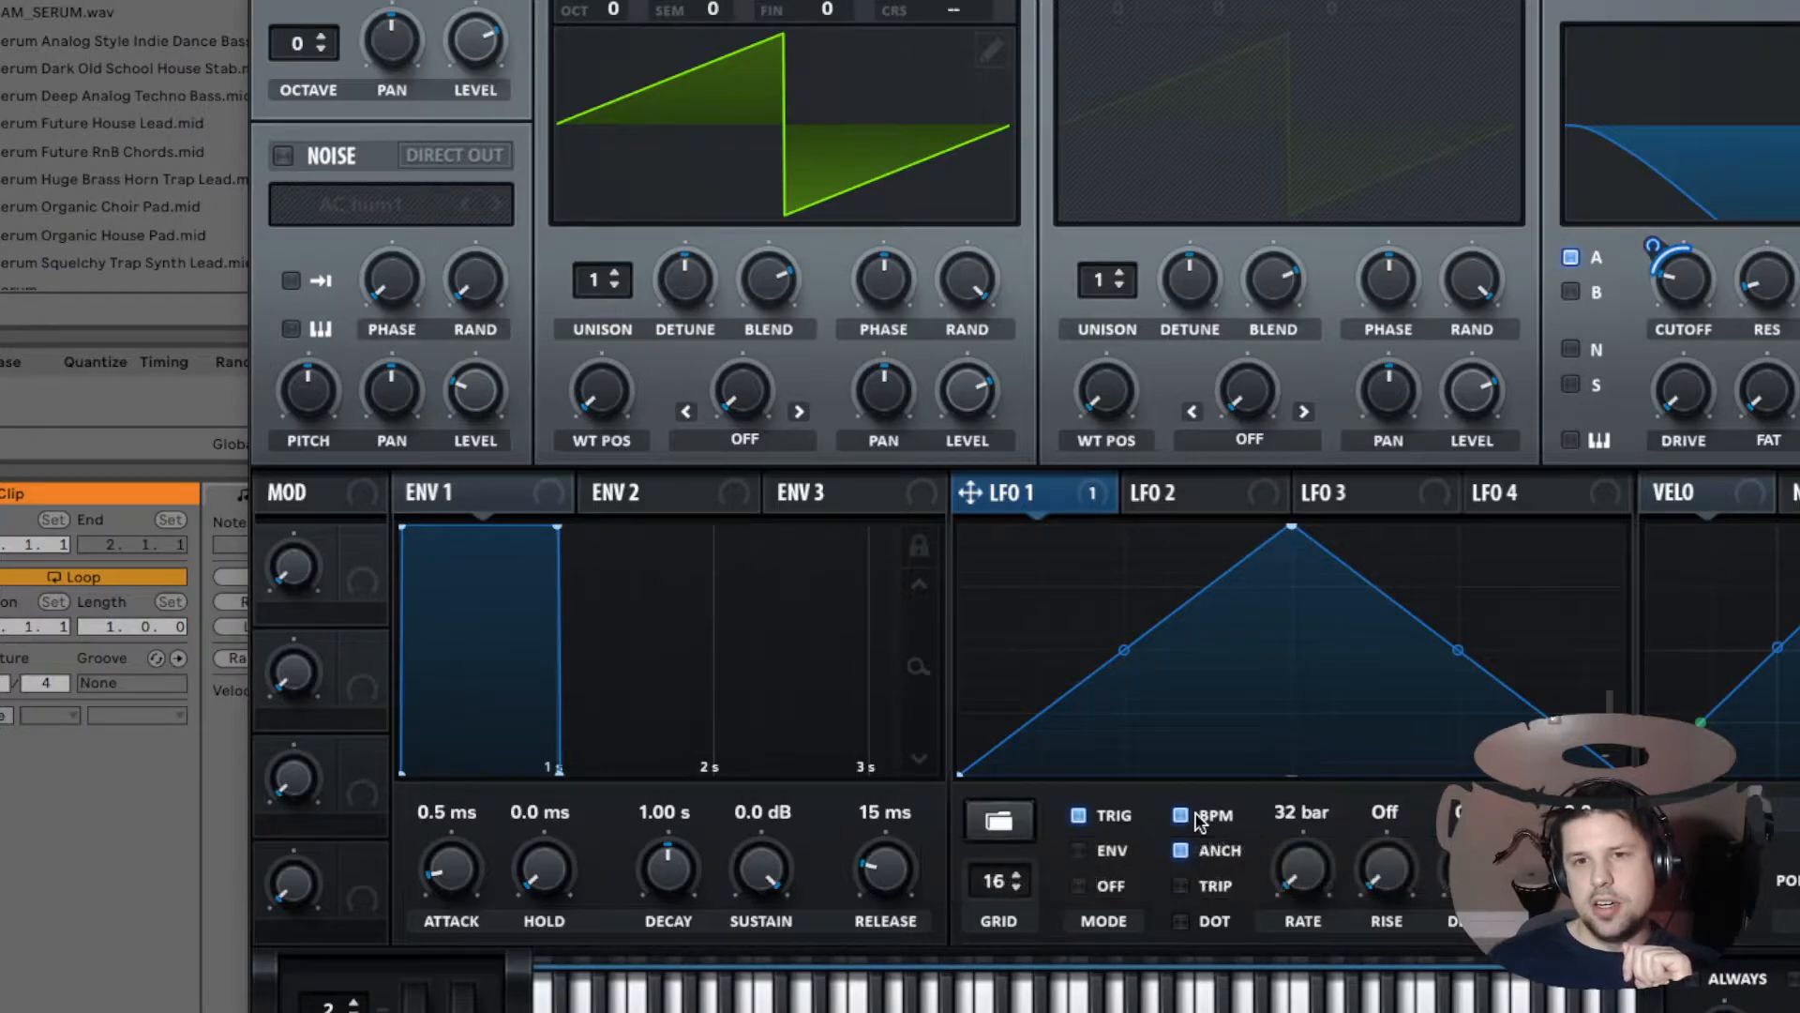
click(1222, 891)
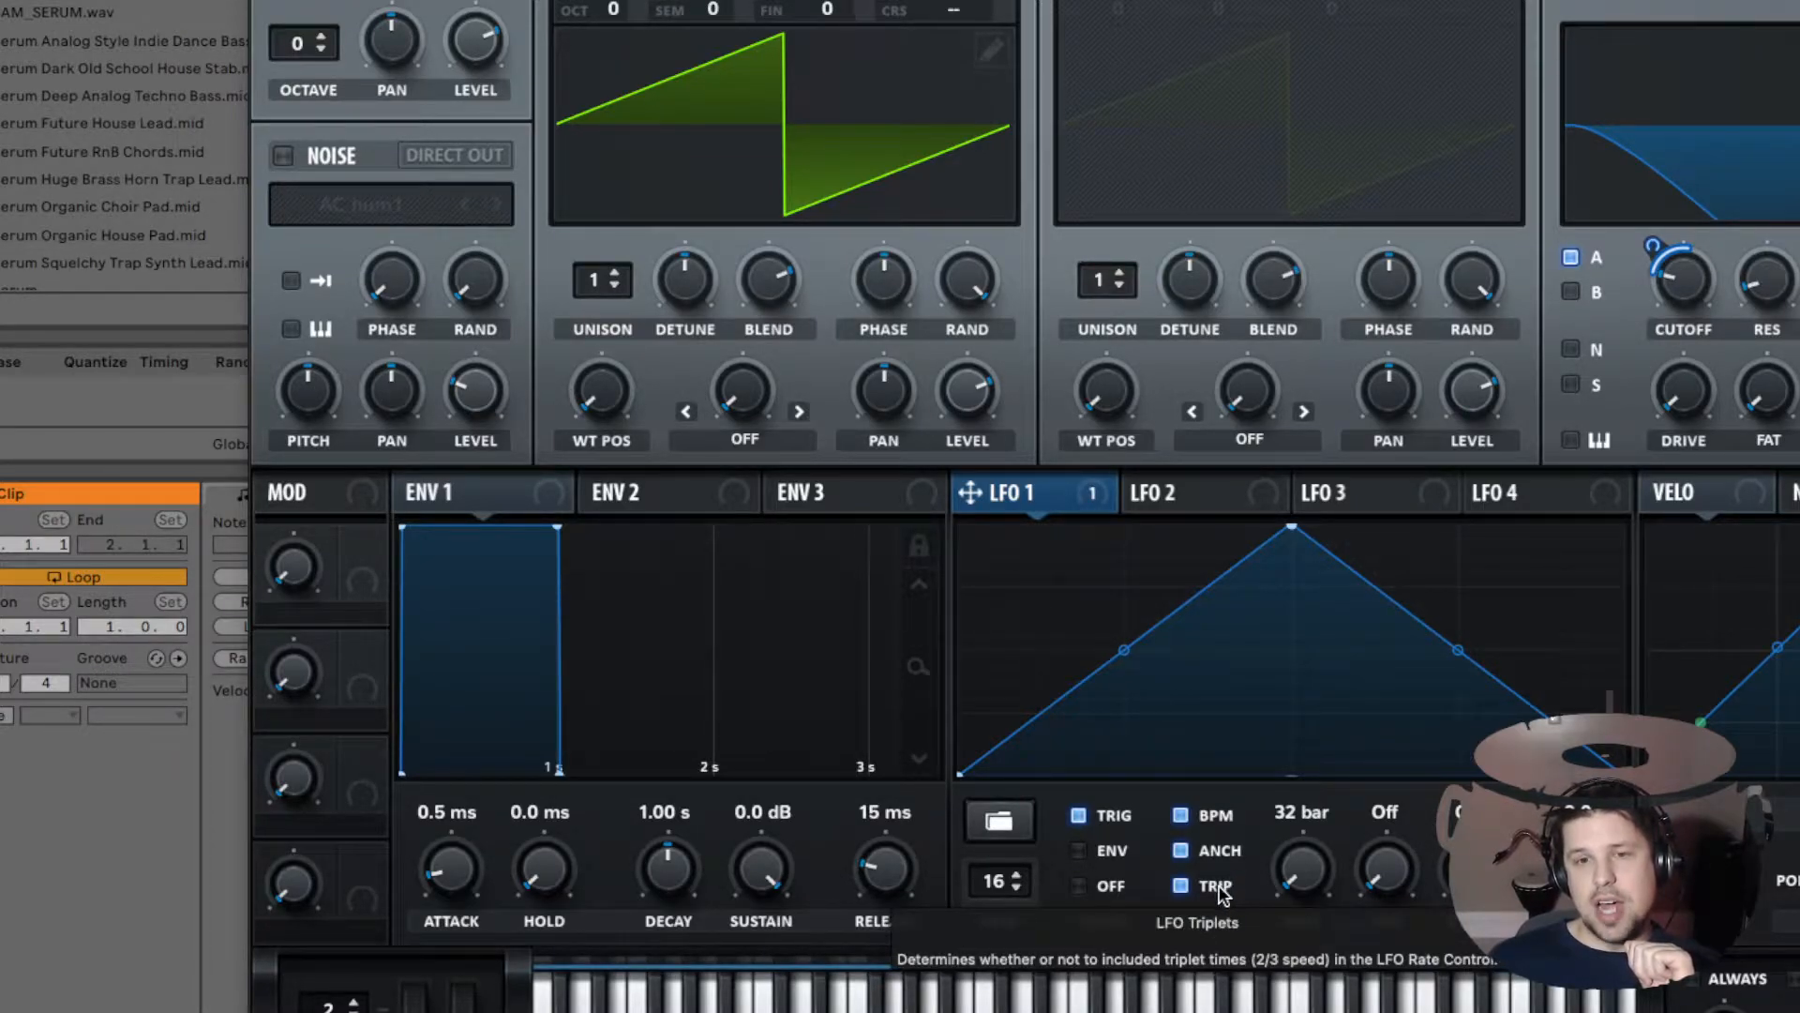
click(1216, 891)
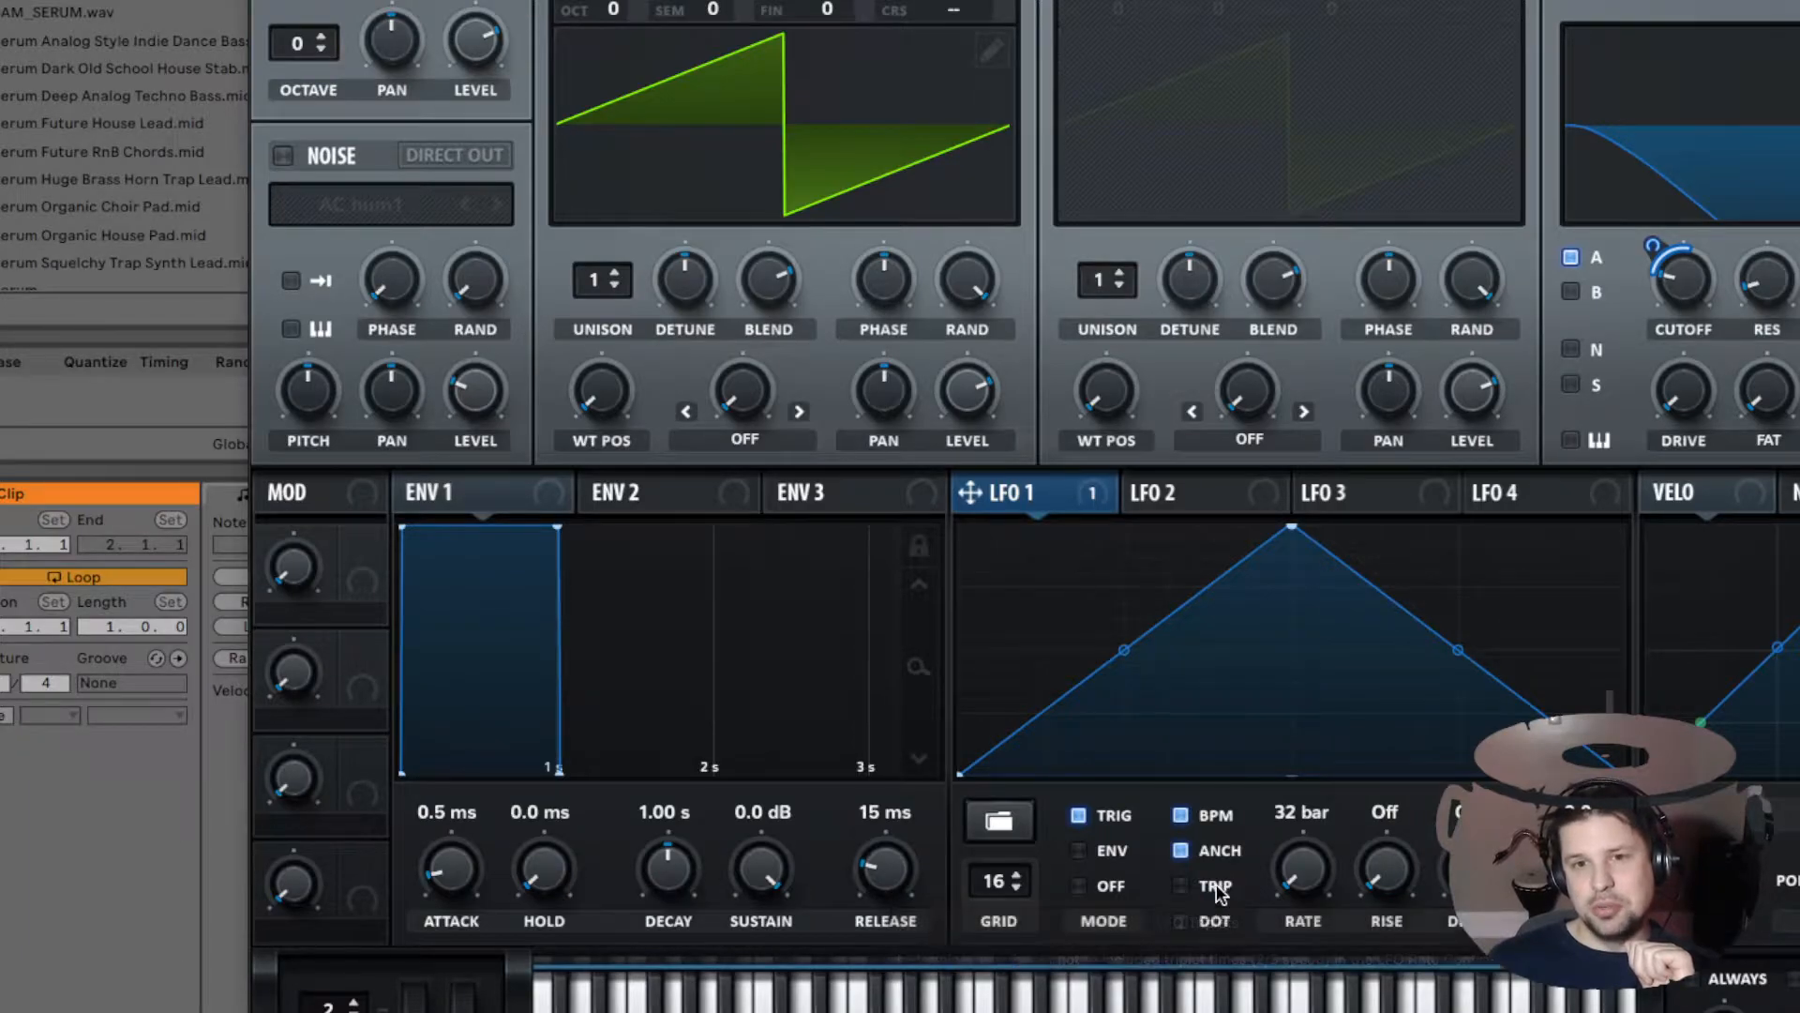
click(1214, 922)
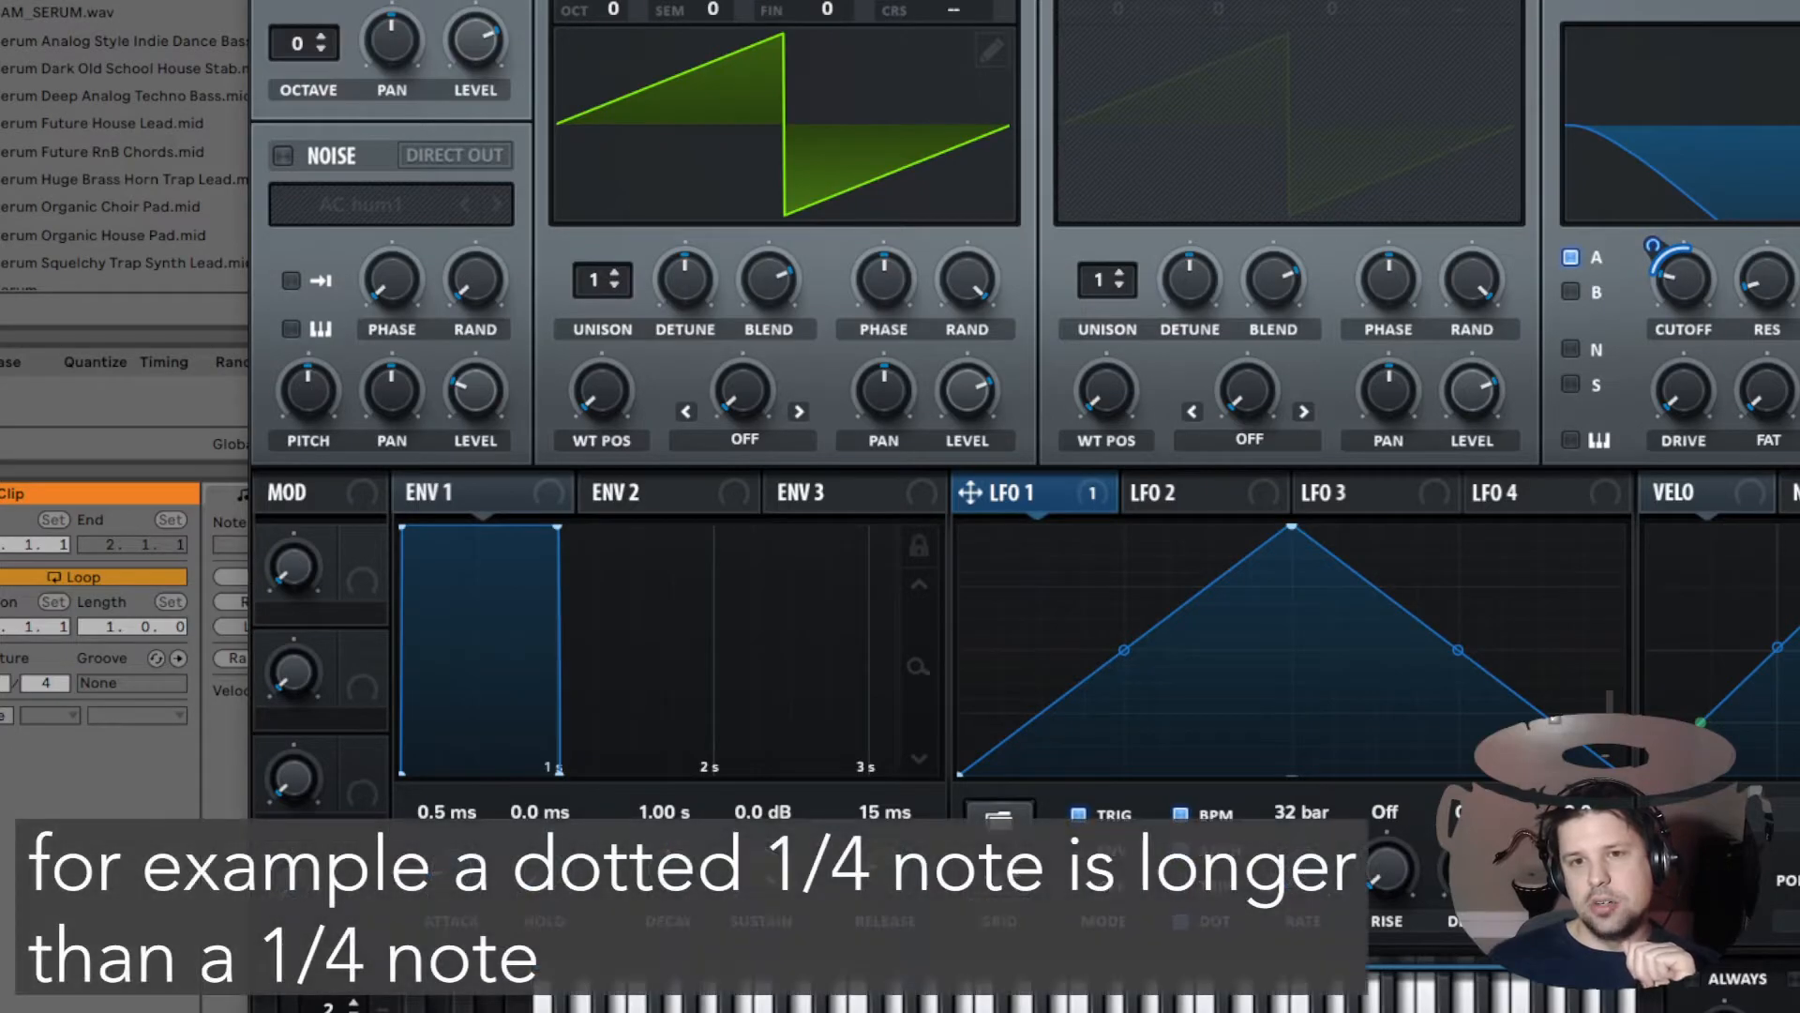
Step: Enable triplet timing on LFO 1 and set its rate to 1/8
drag(1287, 865, 1283, 740)
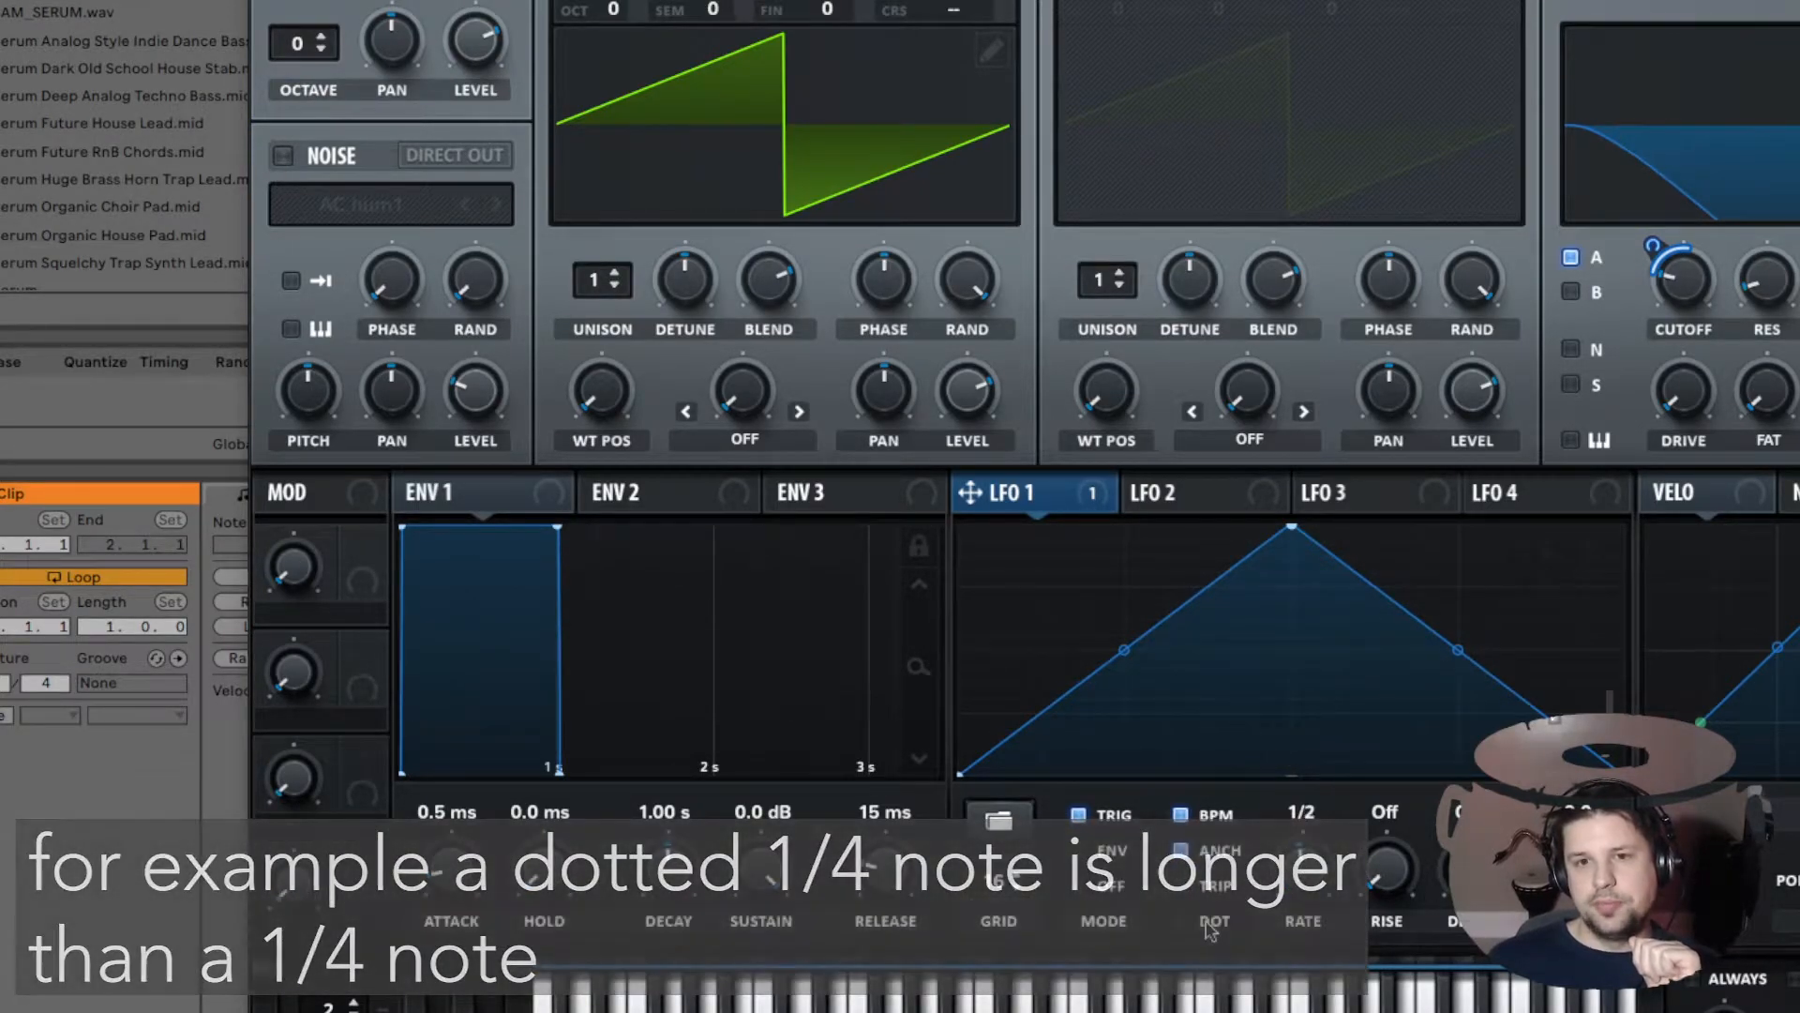
click(1209, 889)
mouse_move(1304, 874)
mouse_down()
mouse_move(1298, 814)
mouse_move(1309, 872)
mouse_up()
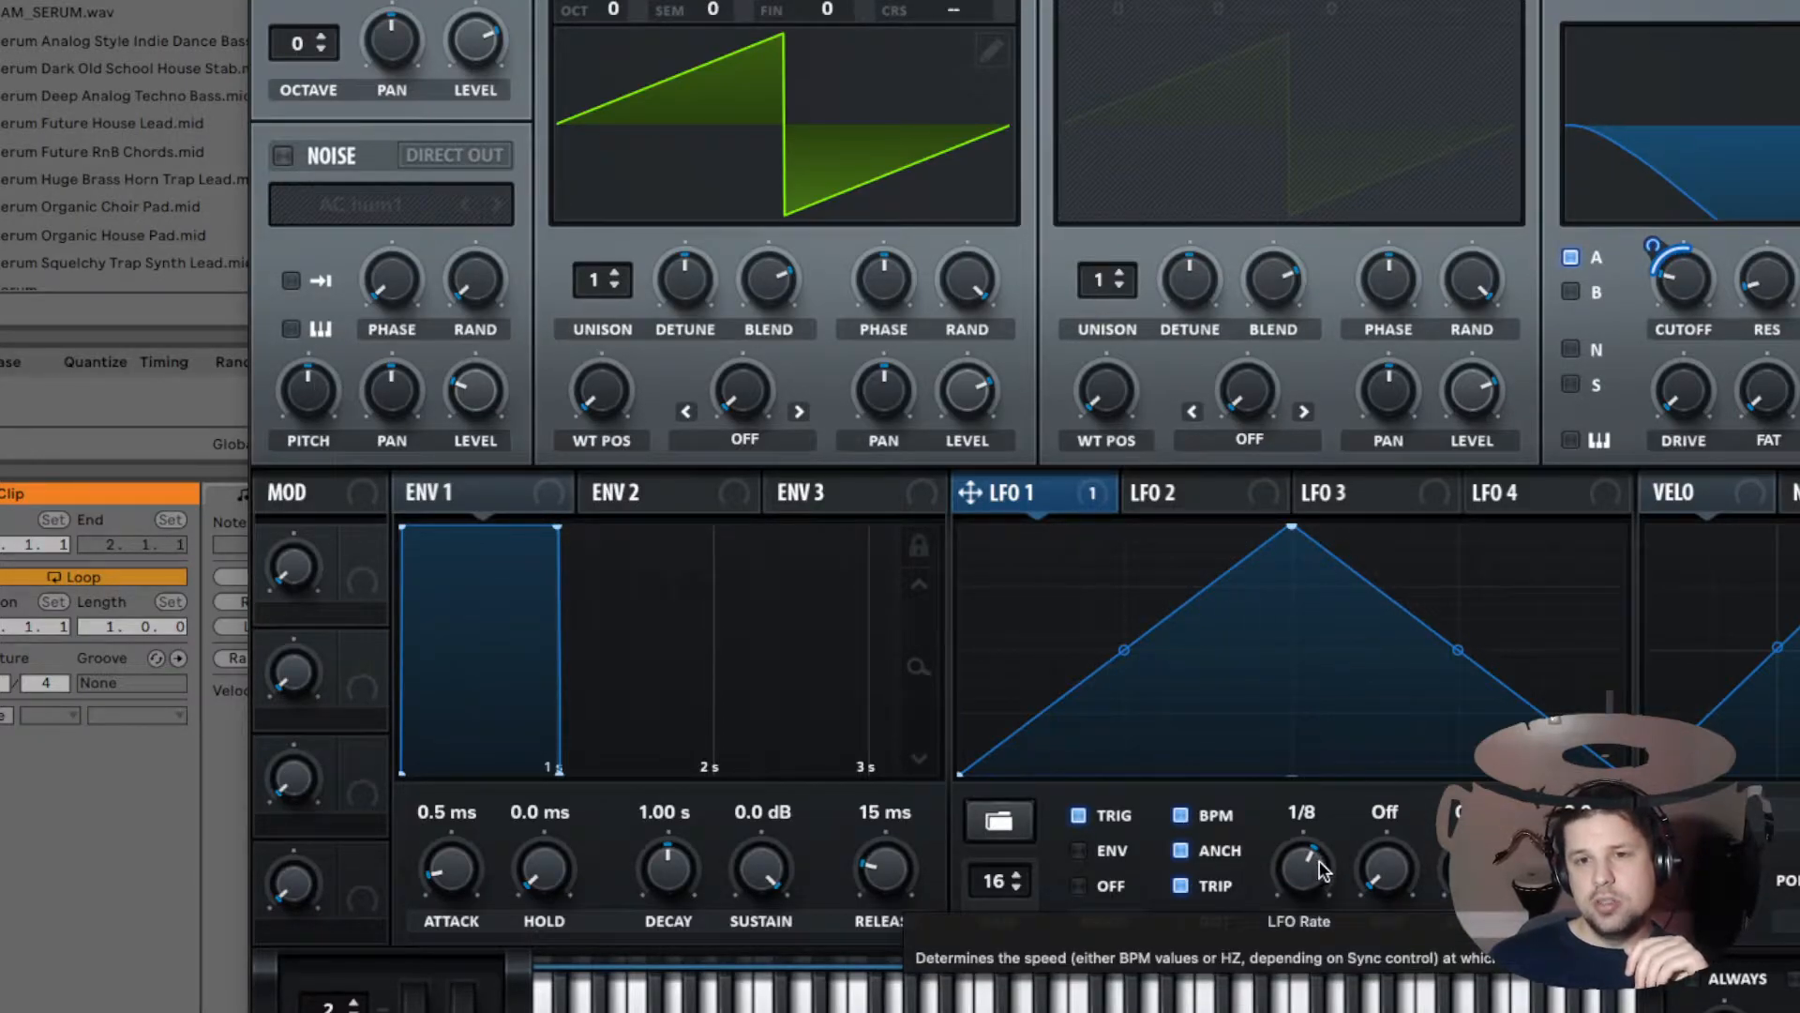
mouse_move(1317, 872)
mouse_down()
mouse_move(1302, 985)
mouse_move(1324, 865)
mouse_up()
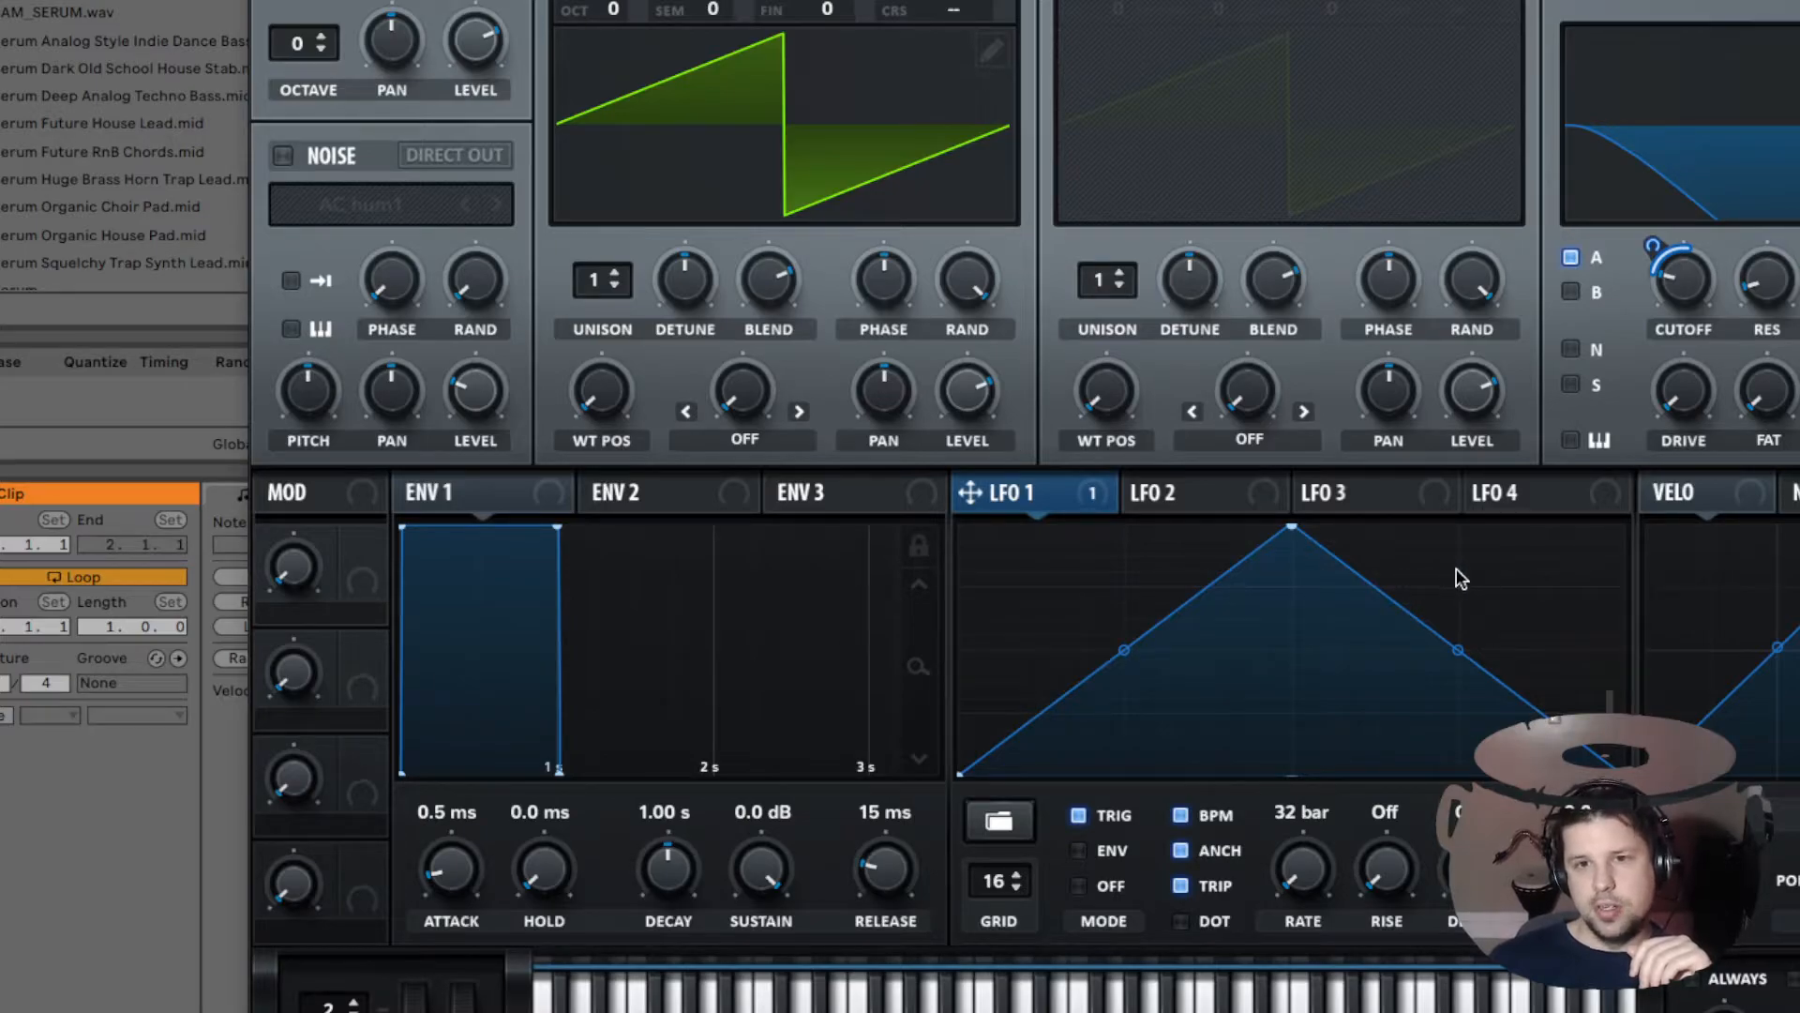
Step: Sweep the triplet LFO 1 rate through 32 bar, 1/256 and fast
mouse_move(1310, 874)
mouse_down()
mouse_move(1314, 841)
mouse_move(1319, 868)
mouse_up()
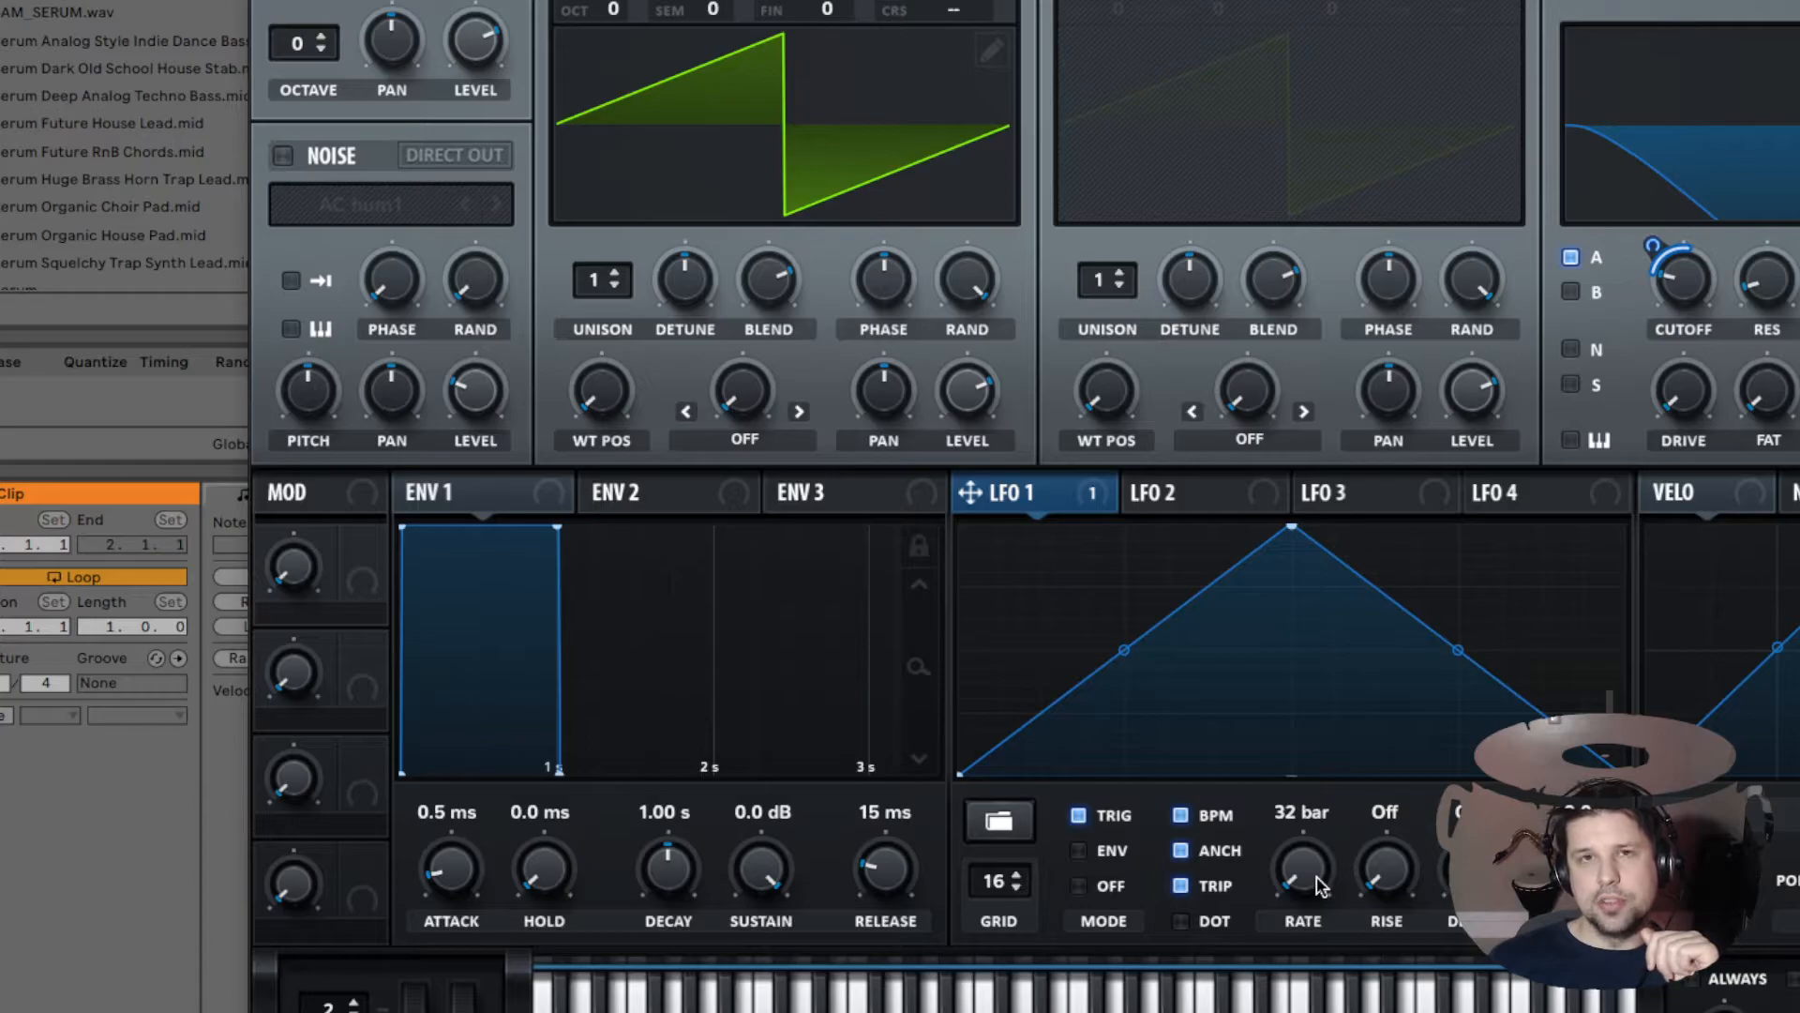
drag(1302, 892, 1309, 694)
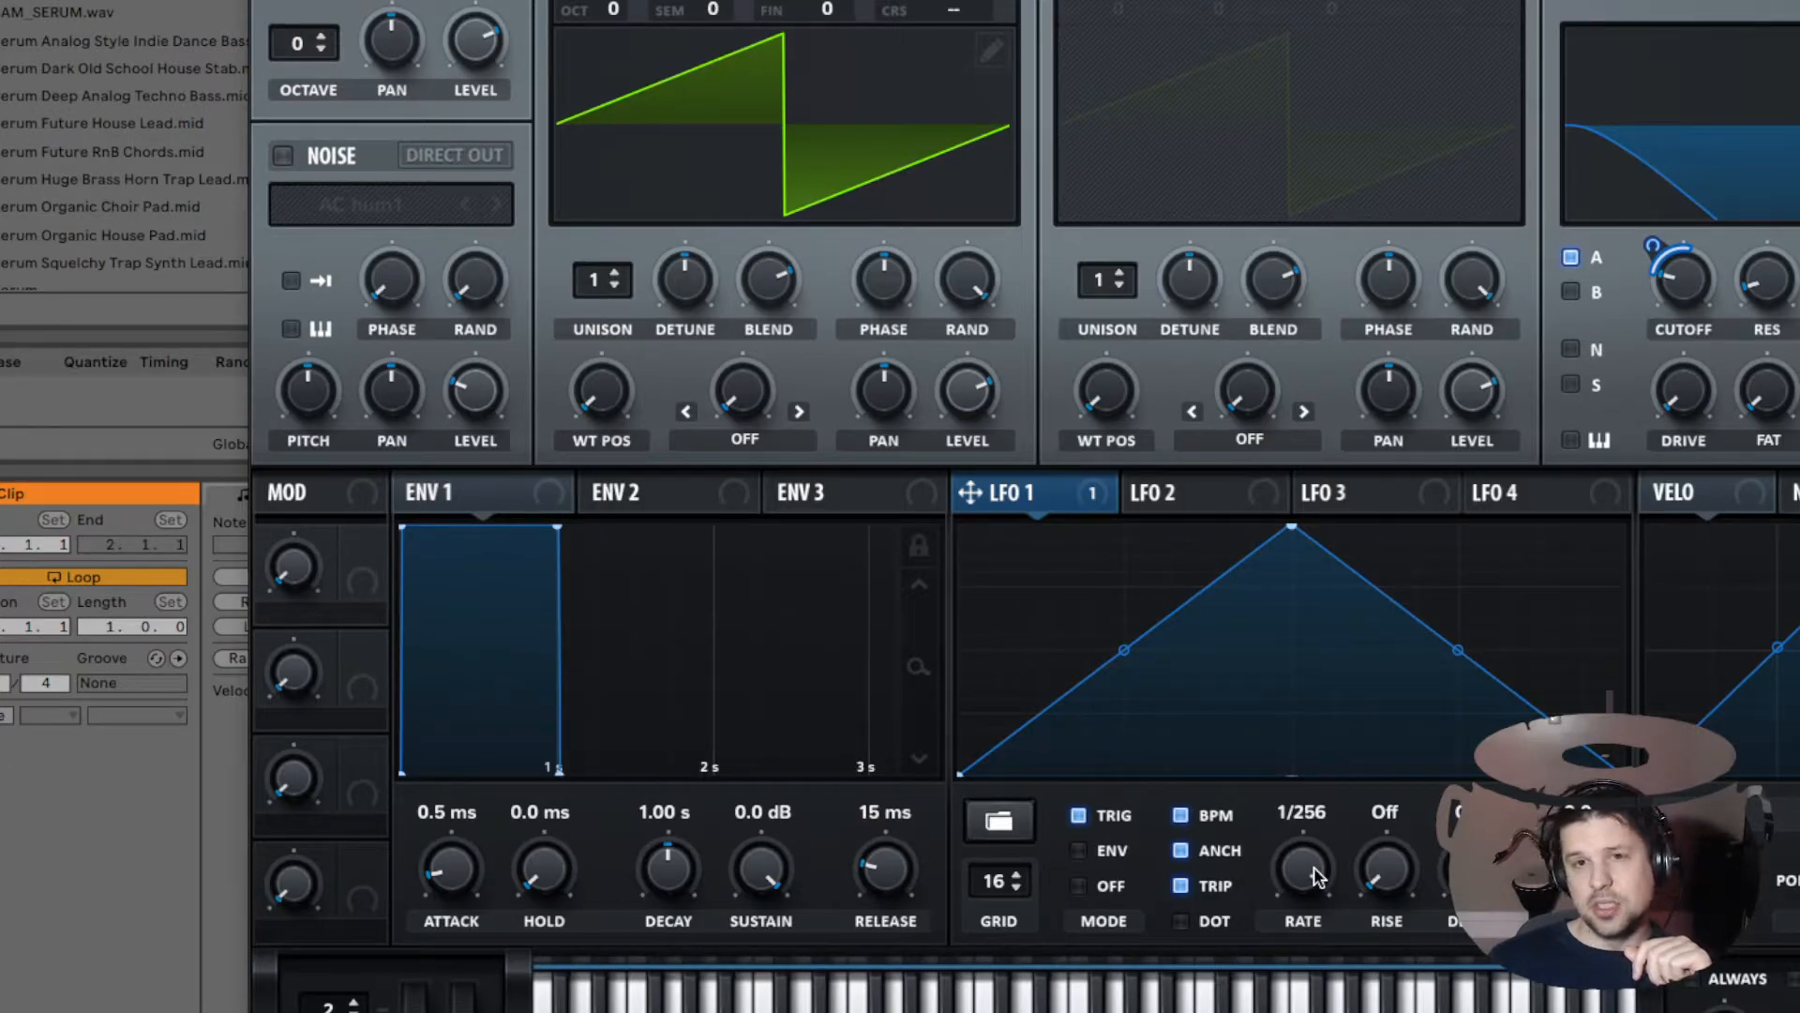
drag(1318, 876, 1322, 839)
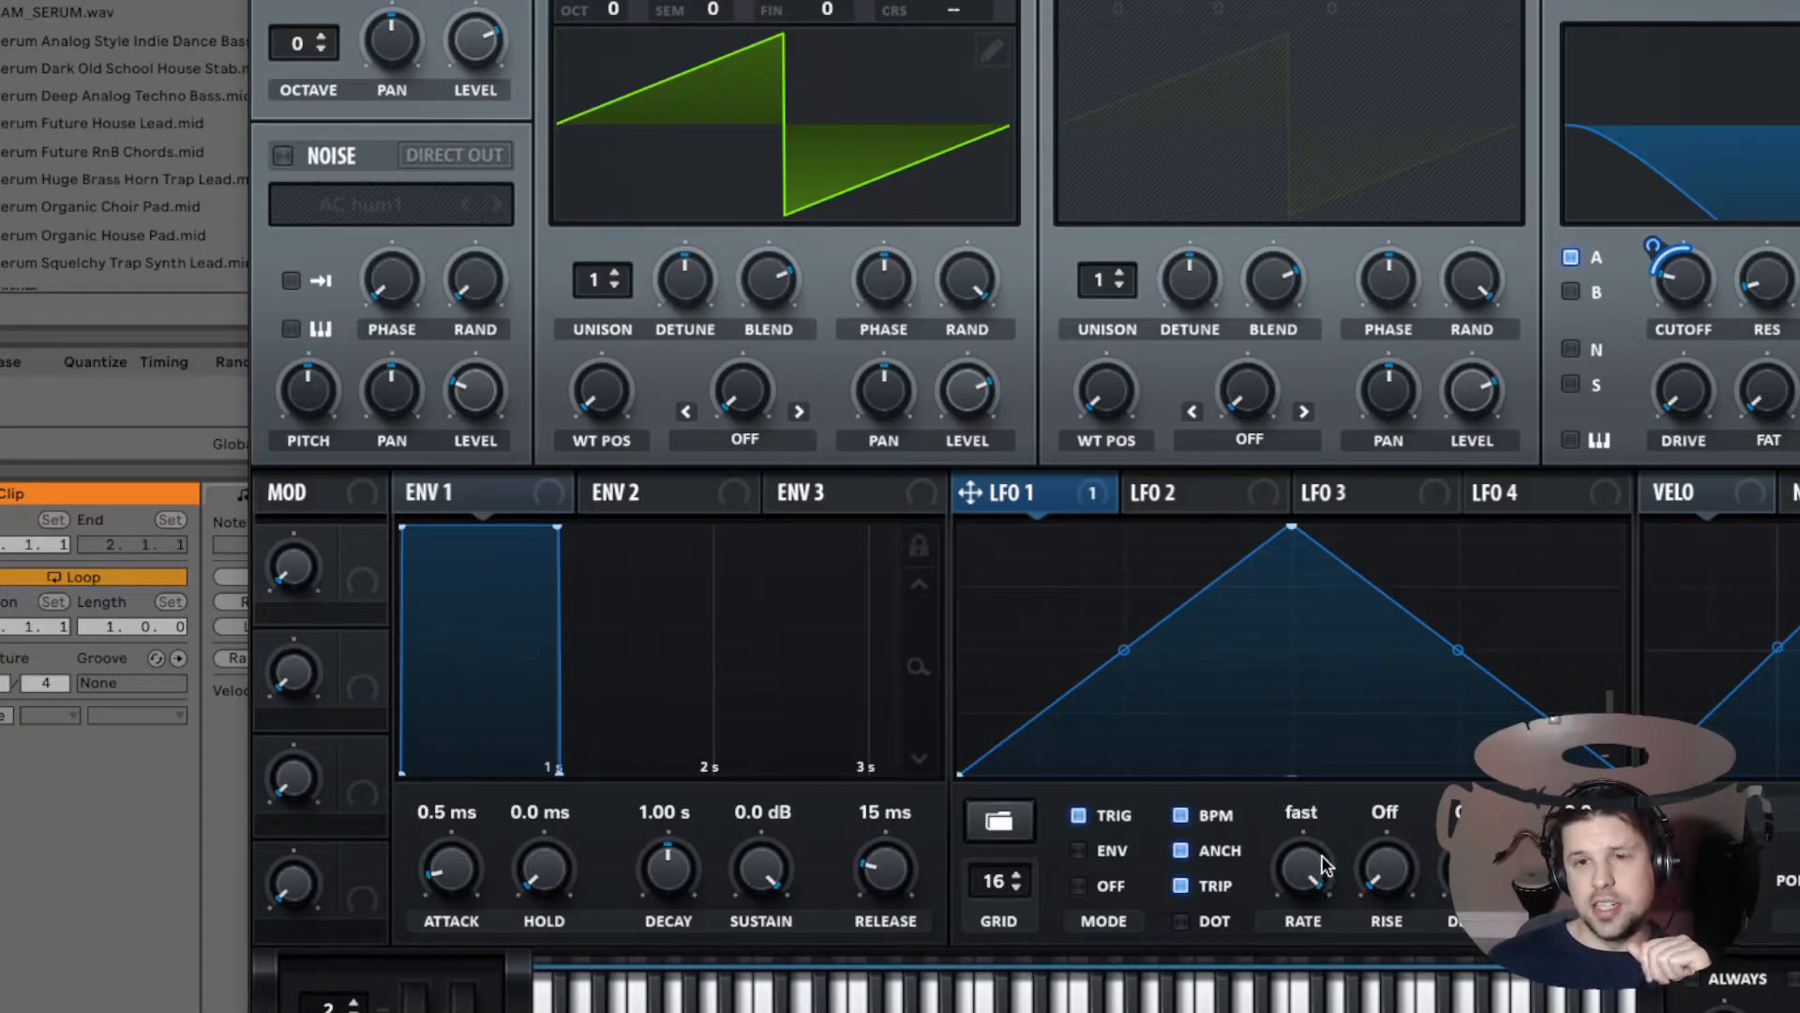
drag(1305, 875, 1315, 996)
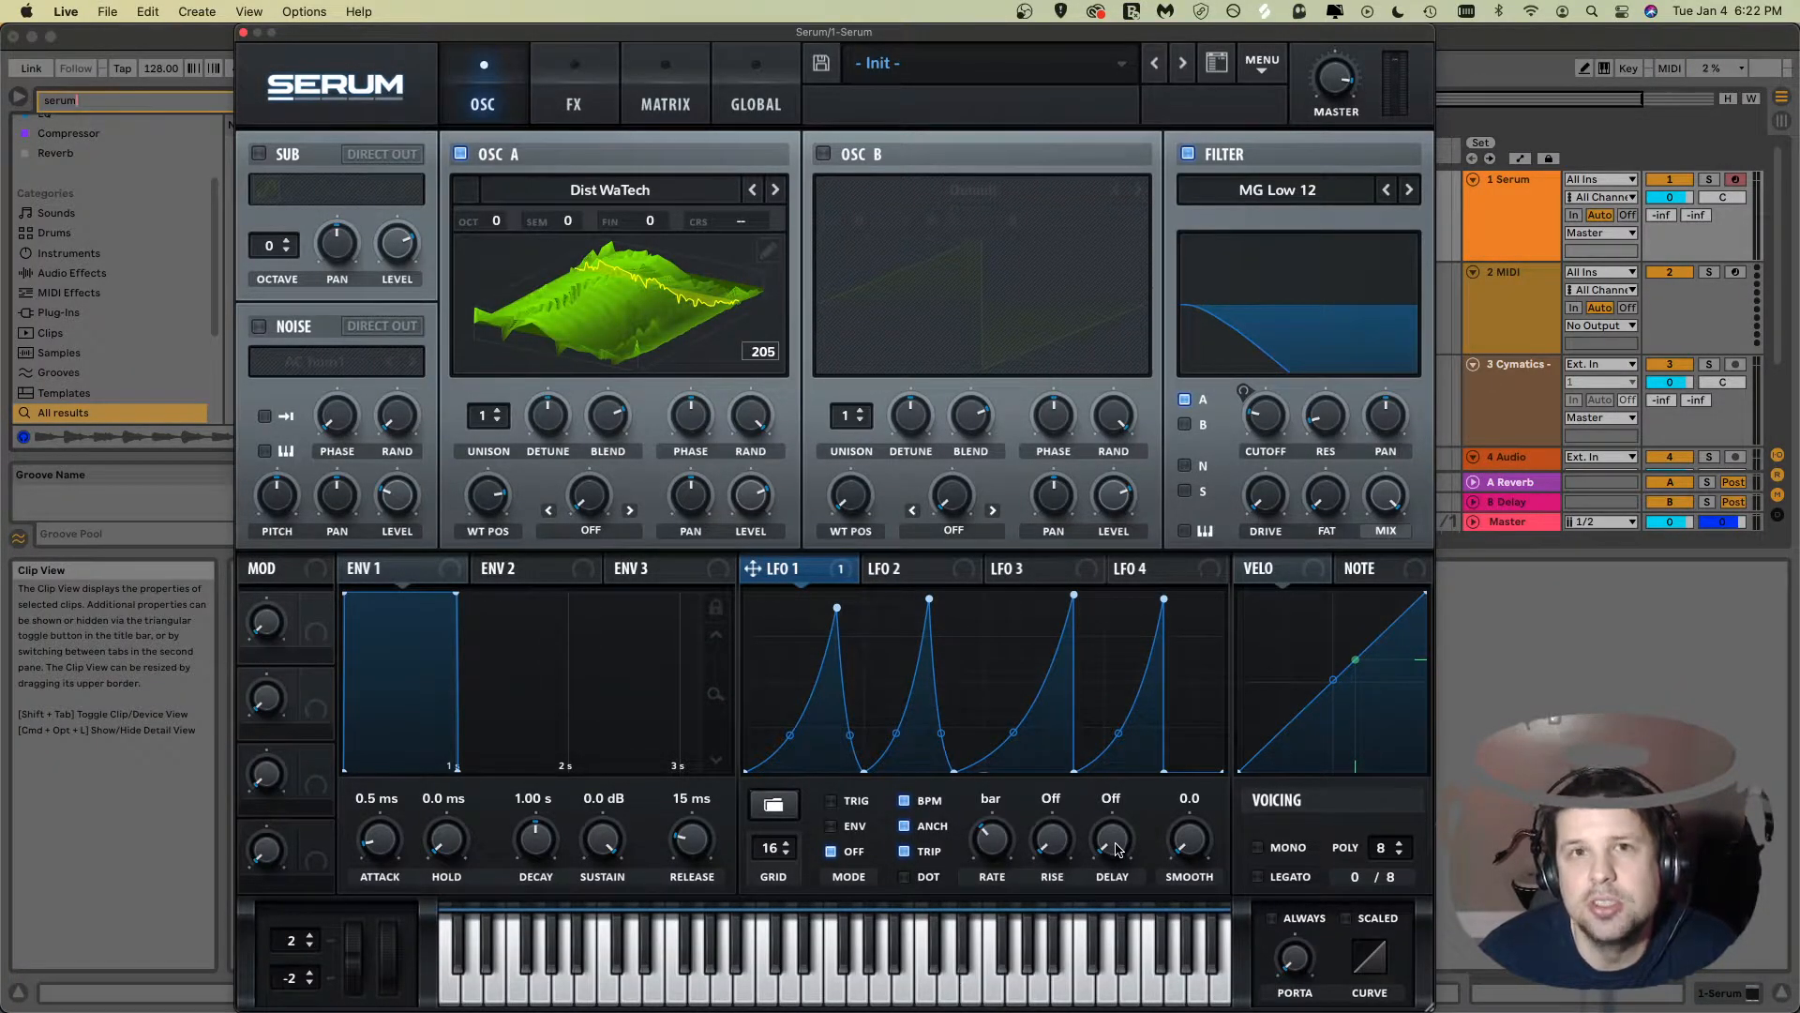
Step: Clear the custom LFO 1 shape from its preset menu
drag(1116, 850, 1122, 841)
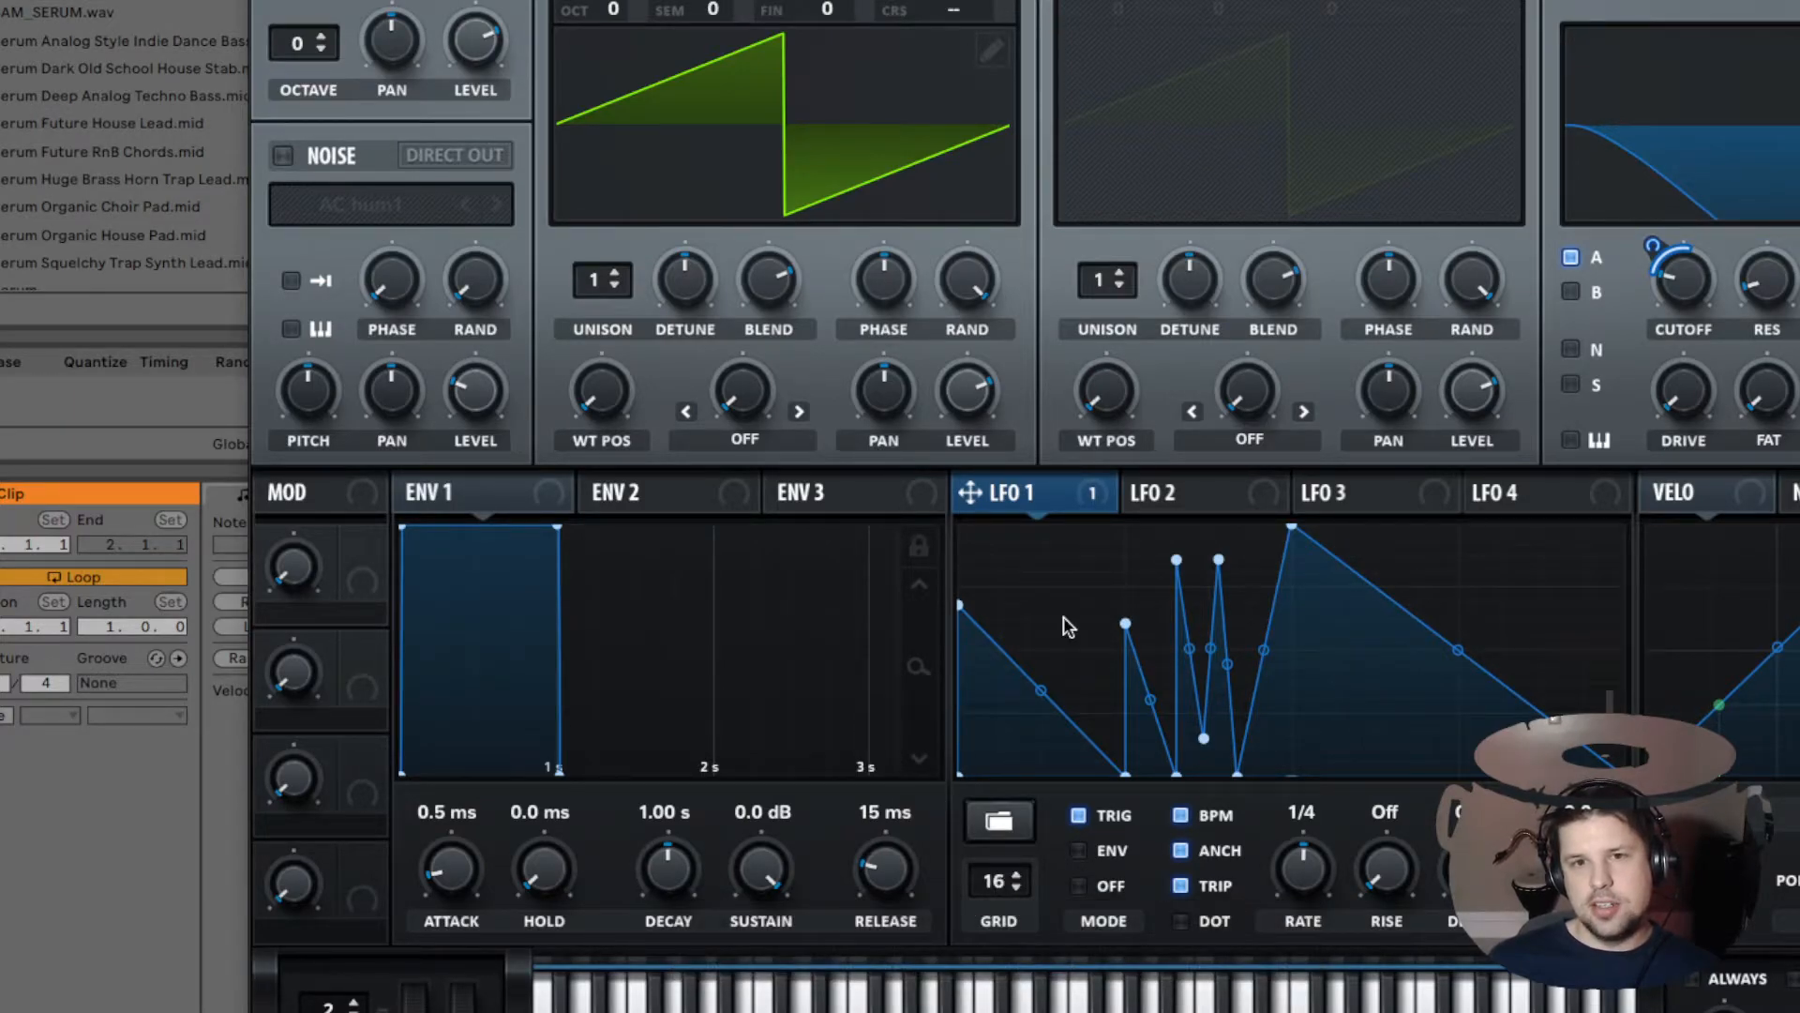
click(994, 824)
click(1238, 796)
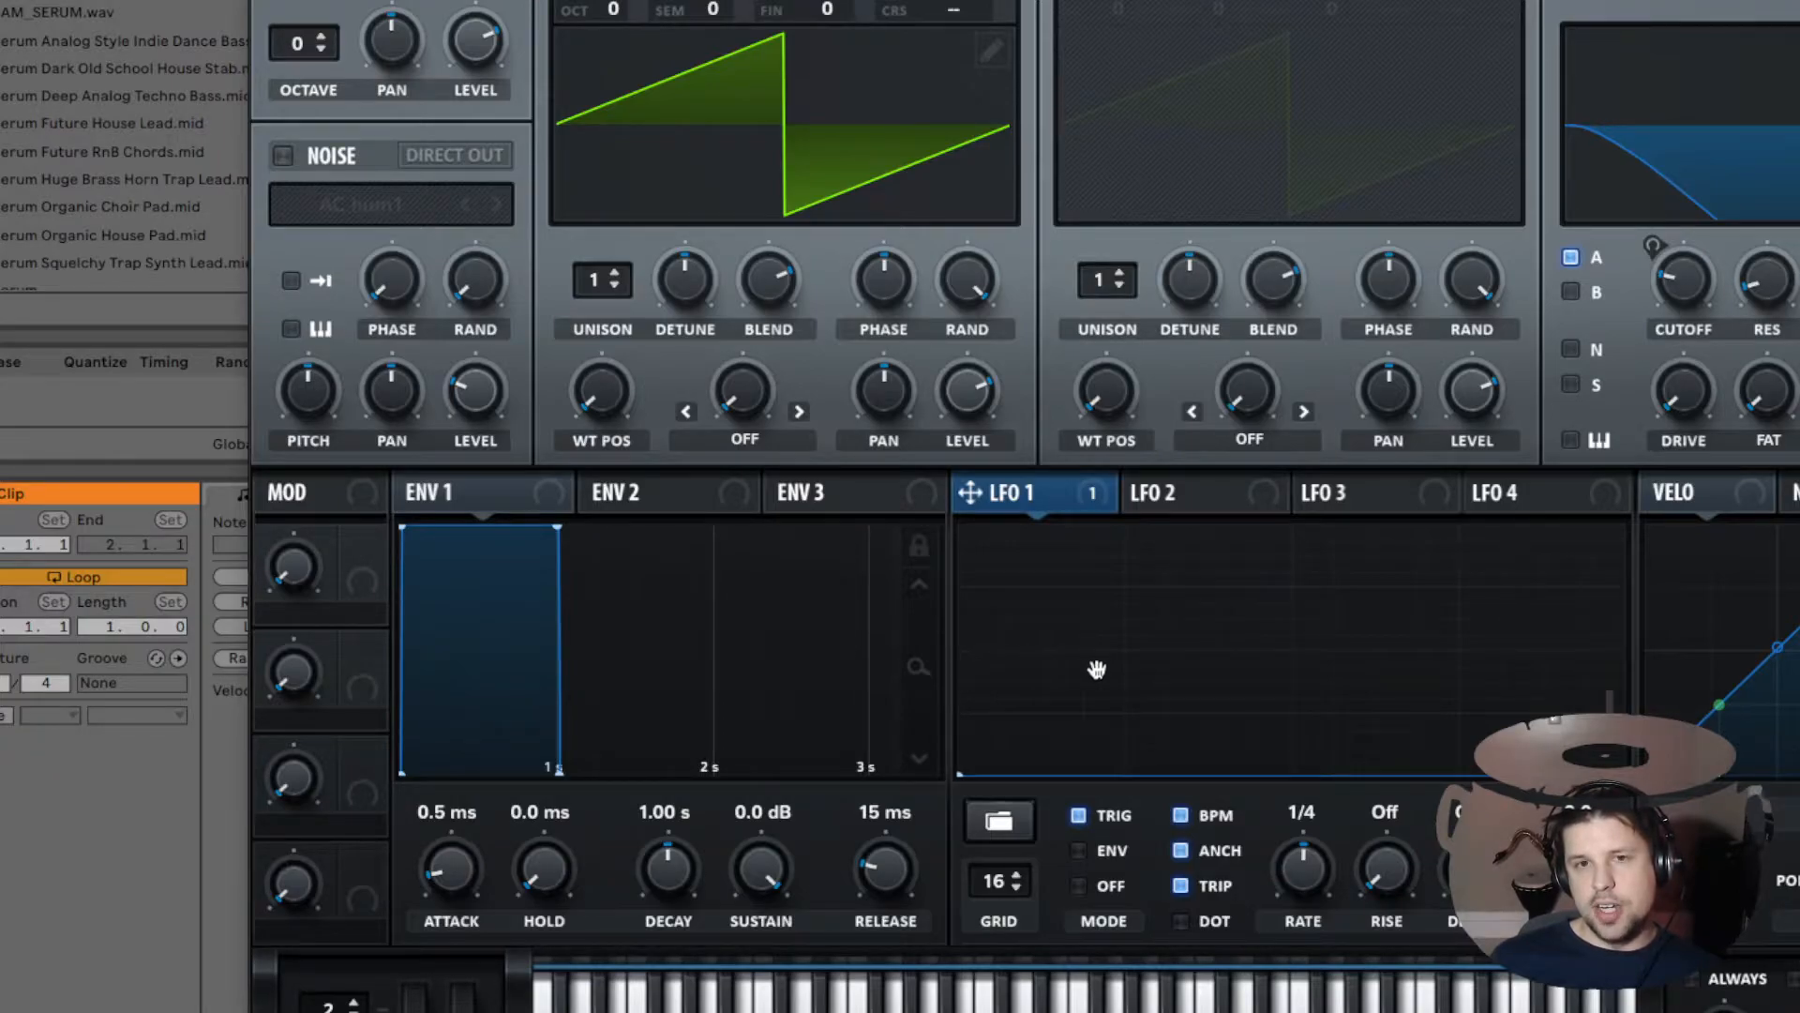
Step: Draw a stepped series of points on LFO 1, then select all the points and remove them
mouse_move(981, 667)
mouse_down()
mouse_move(1102, 708)
mouse_move(1153, 645)
mouse_move(1206, 637)
mouse_move(1341, 699)
mouse_move(1444, 591)
mouse_move(1491, 722)
mouse_move(1543, 647)
mouse_move(1584, 626)
mouse_move(1613, 663)
mouse_up()
double_click(1125, 640)
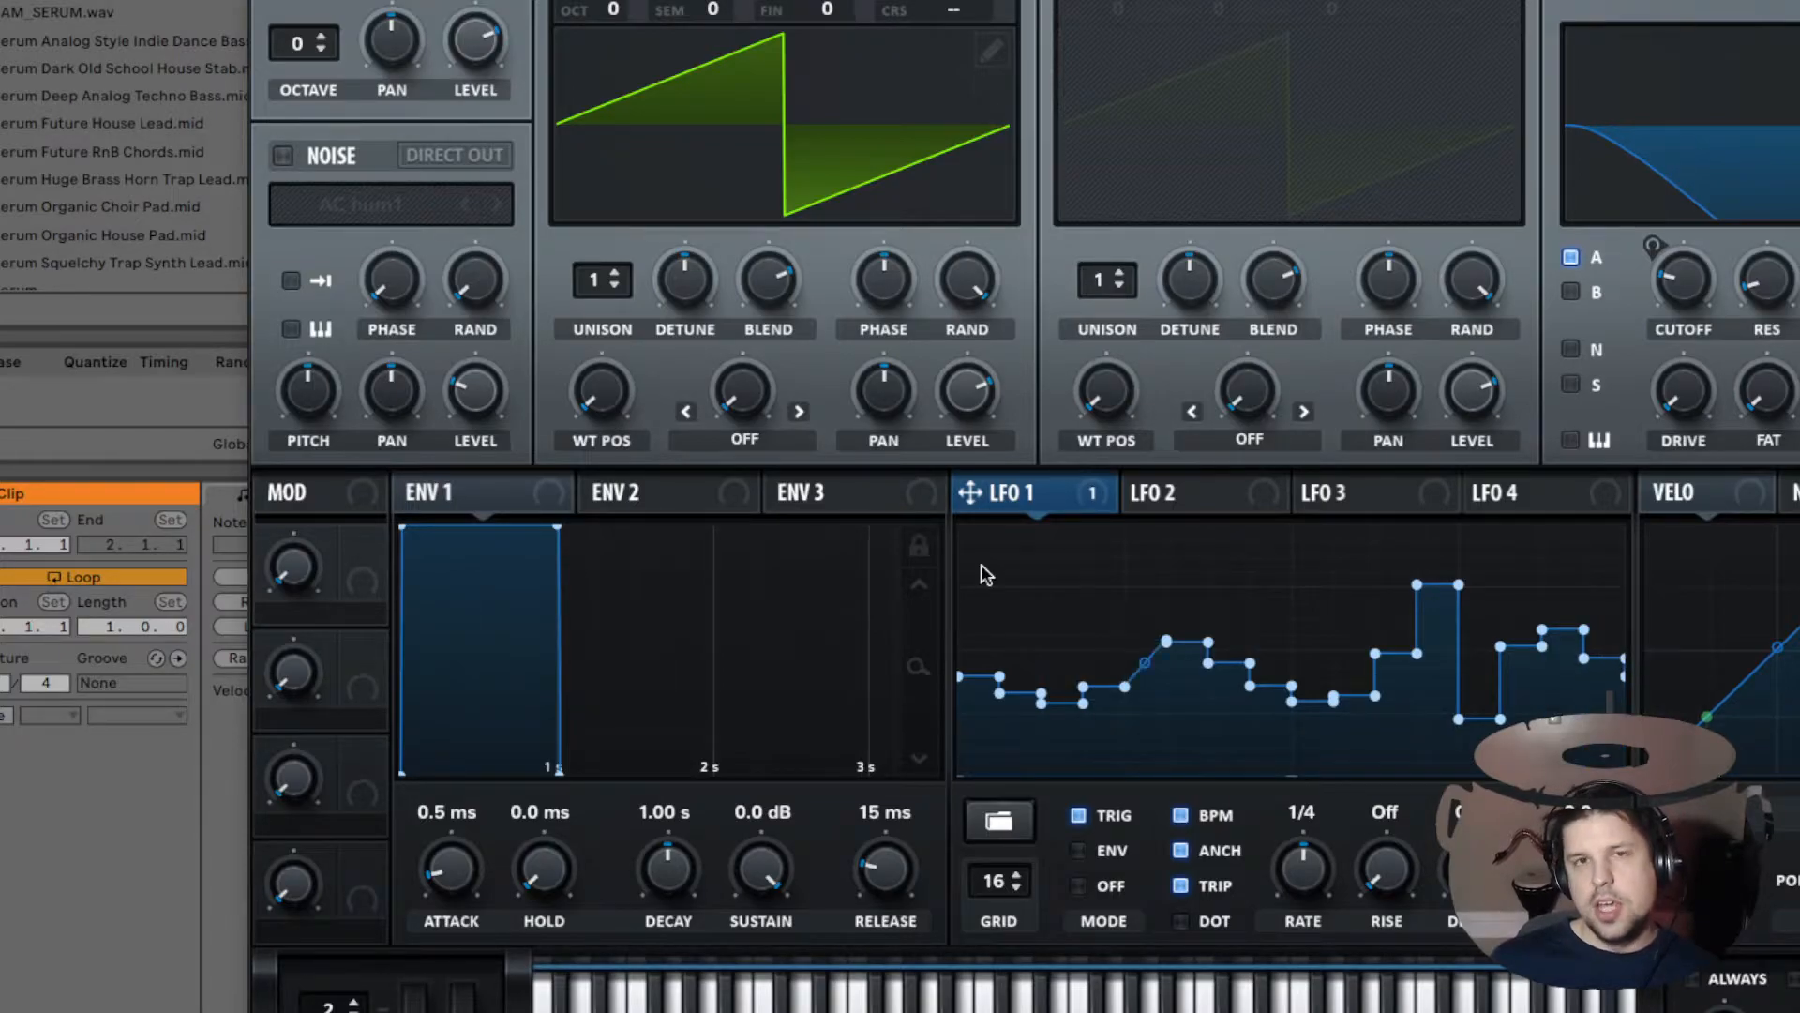
drag(981, 562, 1626, 780)
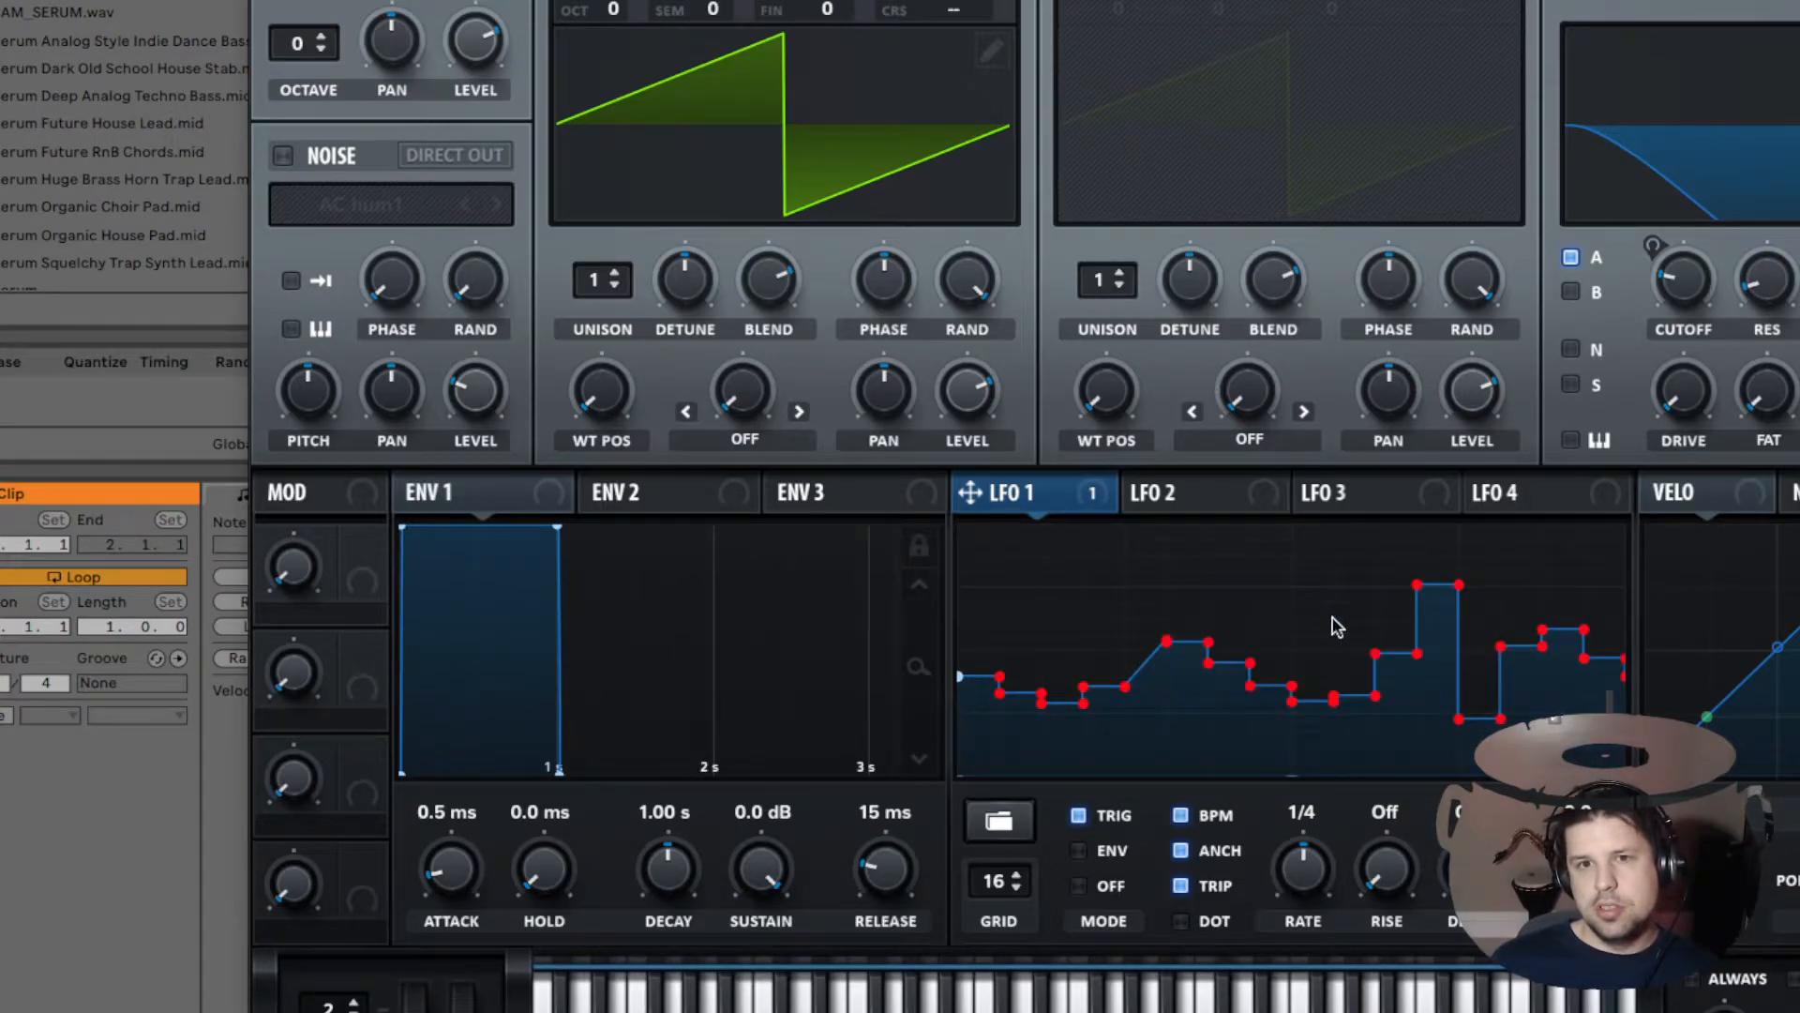
right_click(1166, 646)
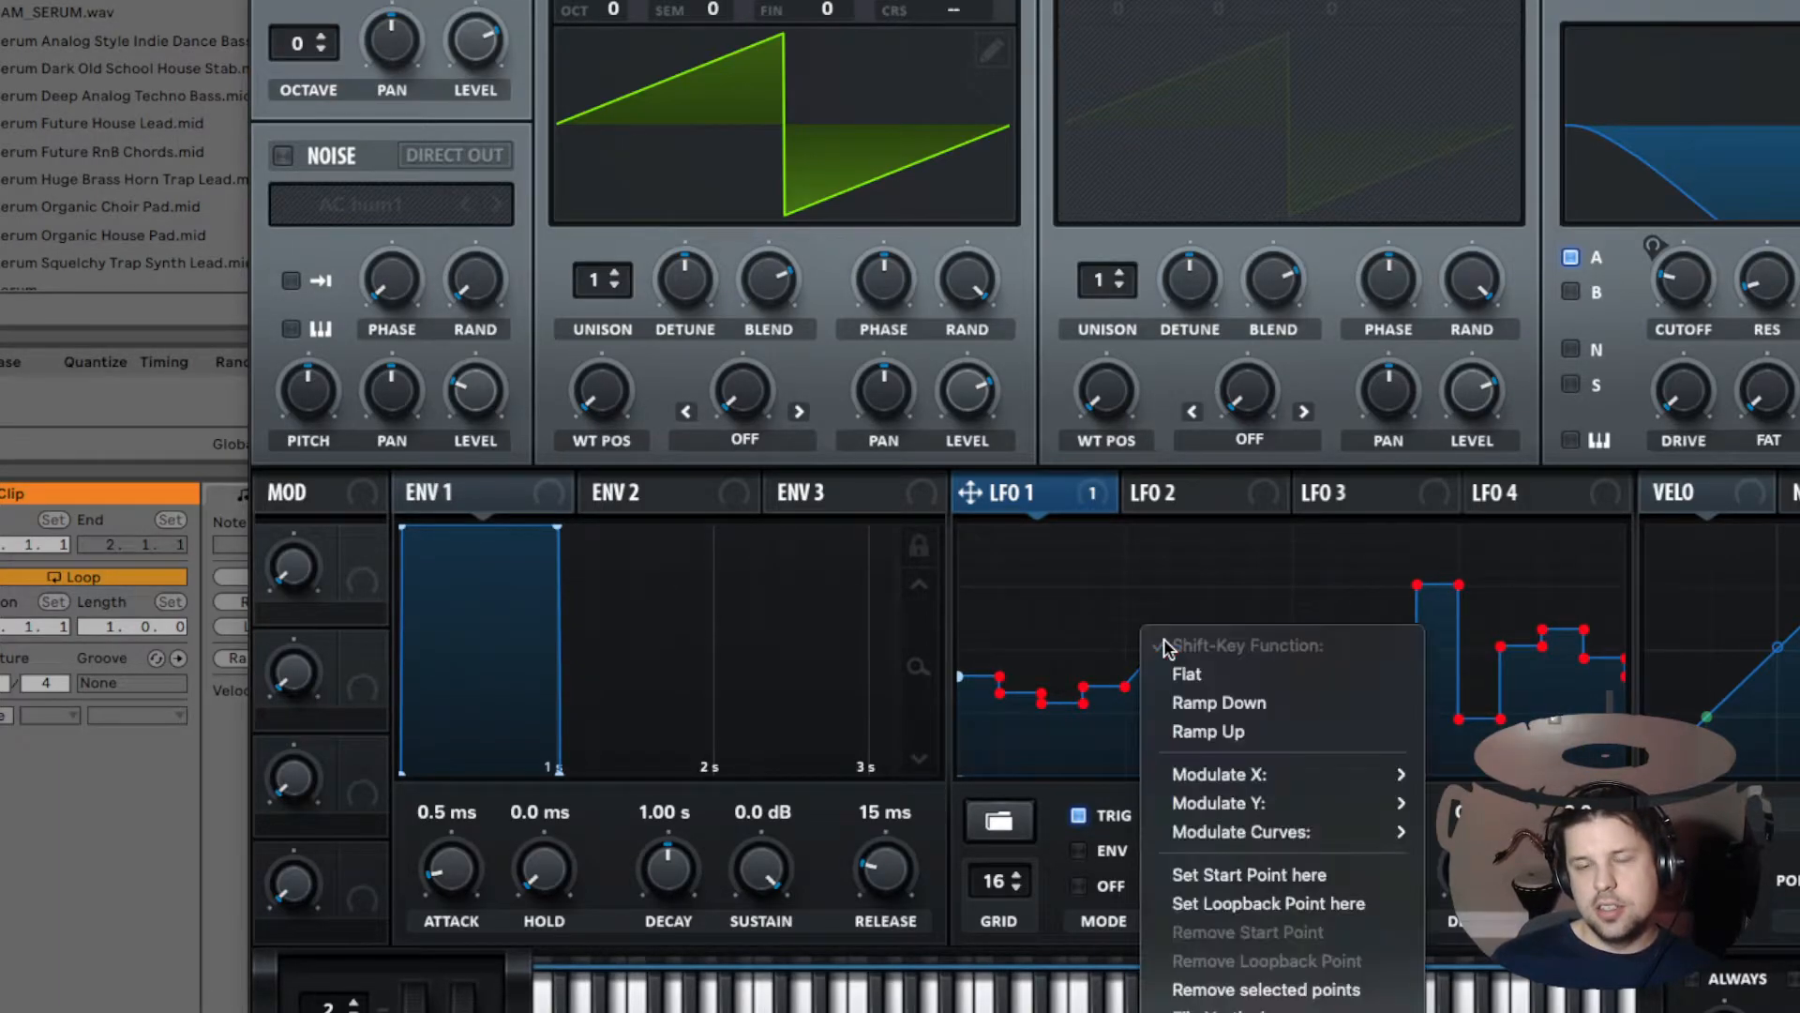
click(1324, 991)
drag(959, 678, 958, 775)
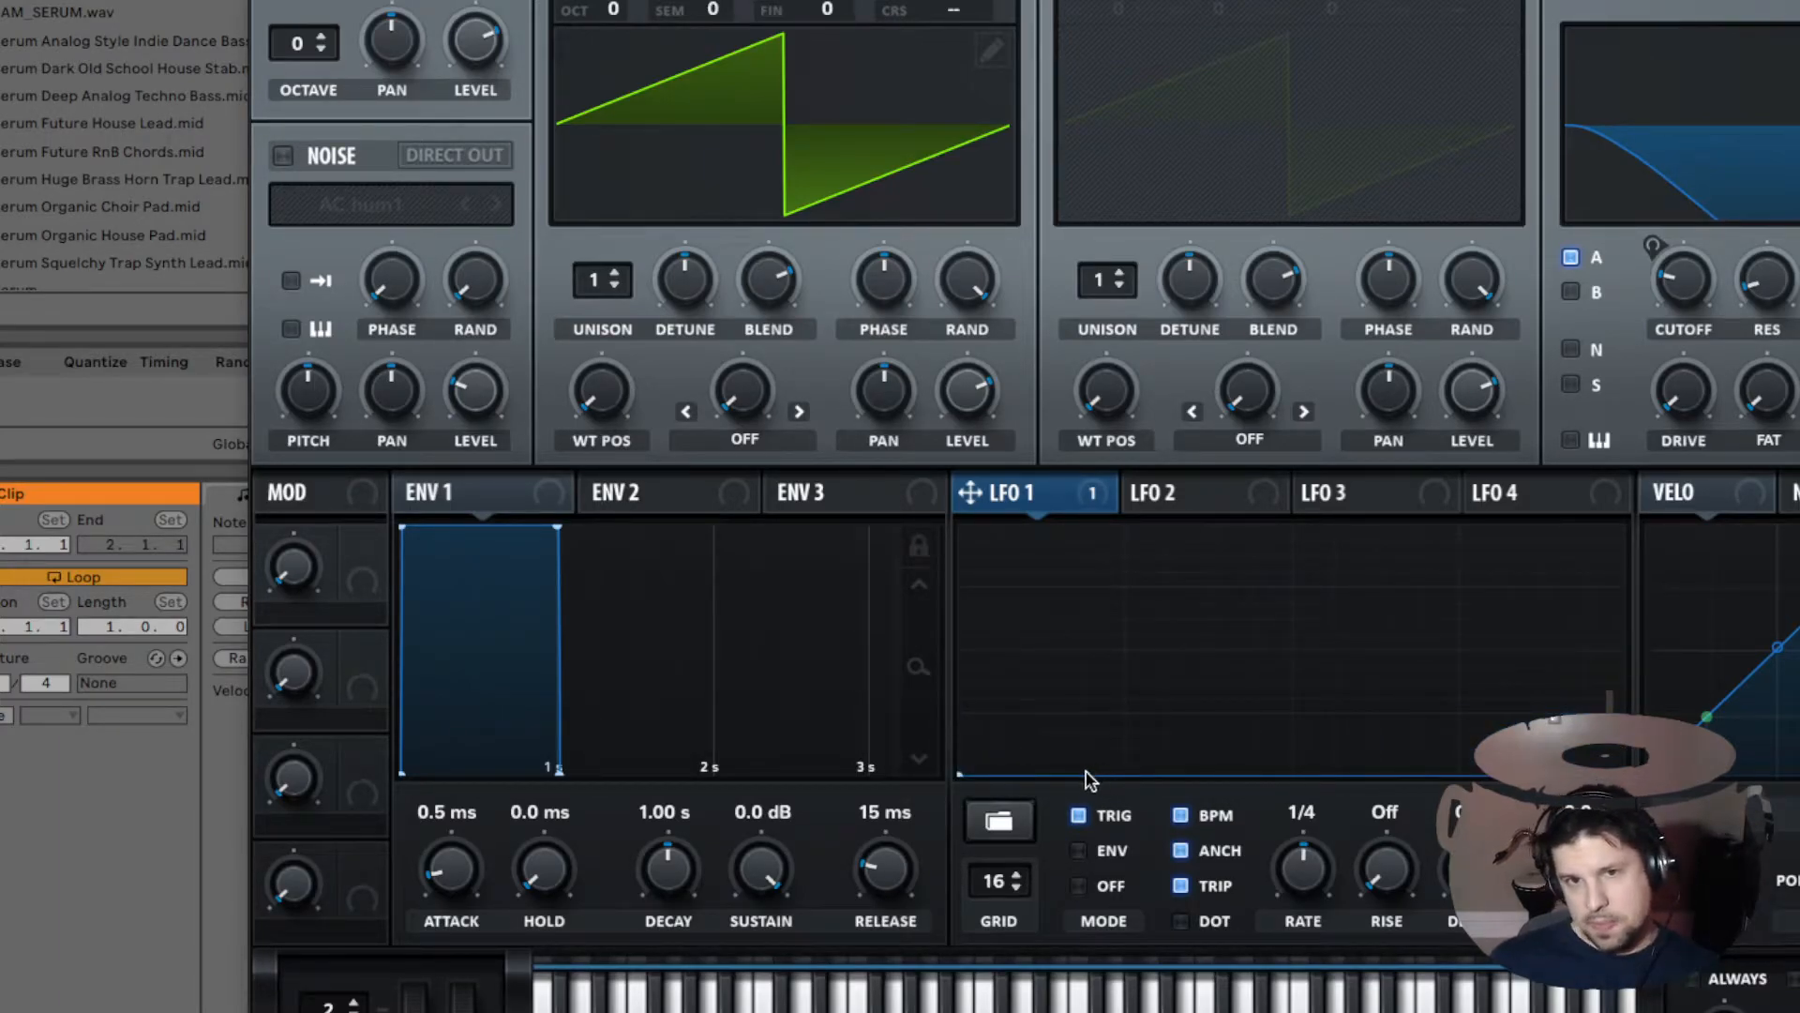
Step: Draw three triangular peaks across the LFO 1 graph and space them evenly
drag(1031, 779, 1314, 584)
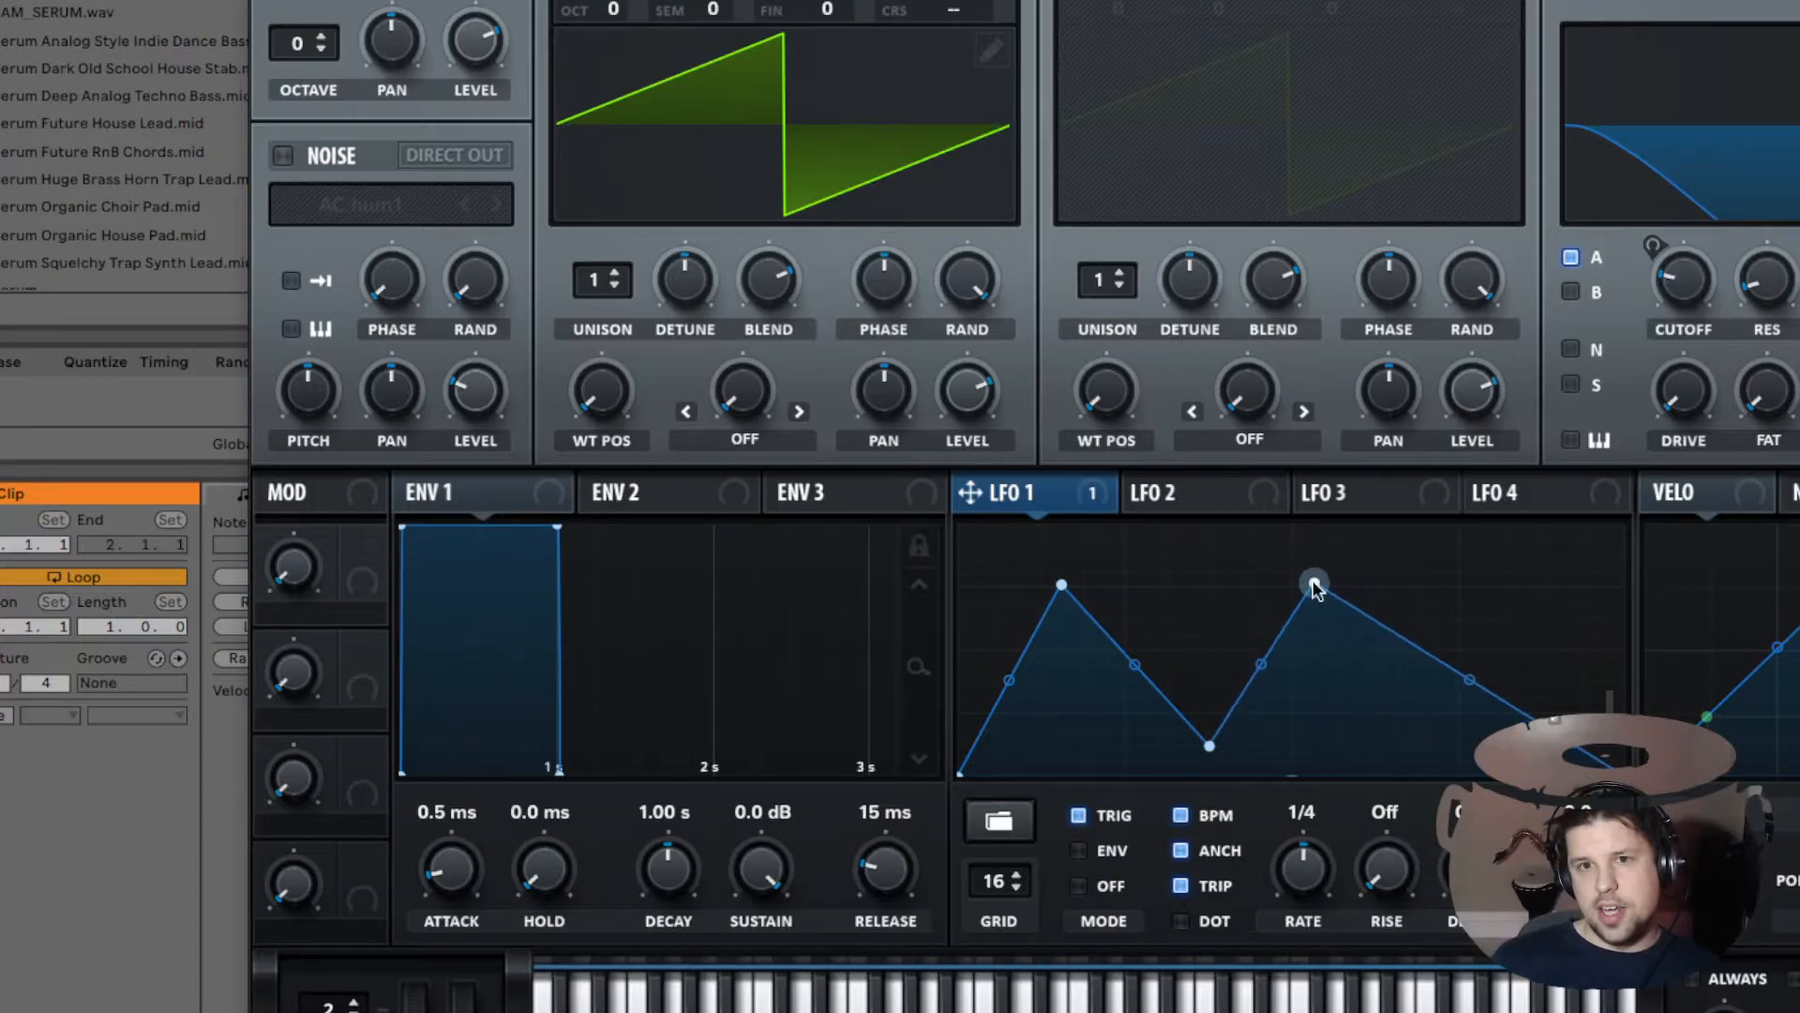
drag(1382, 633, 1521, 584)
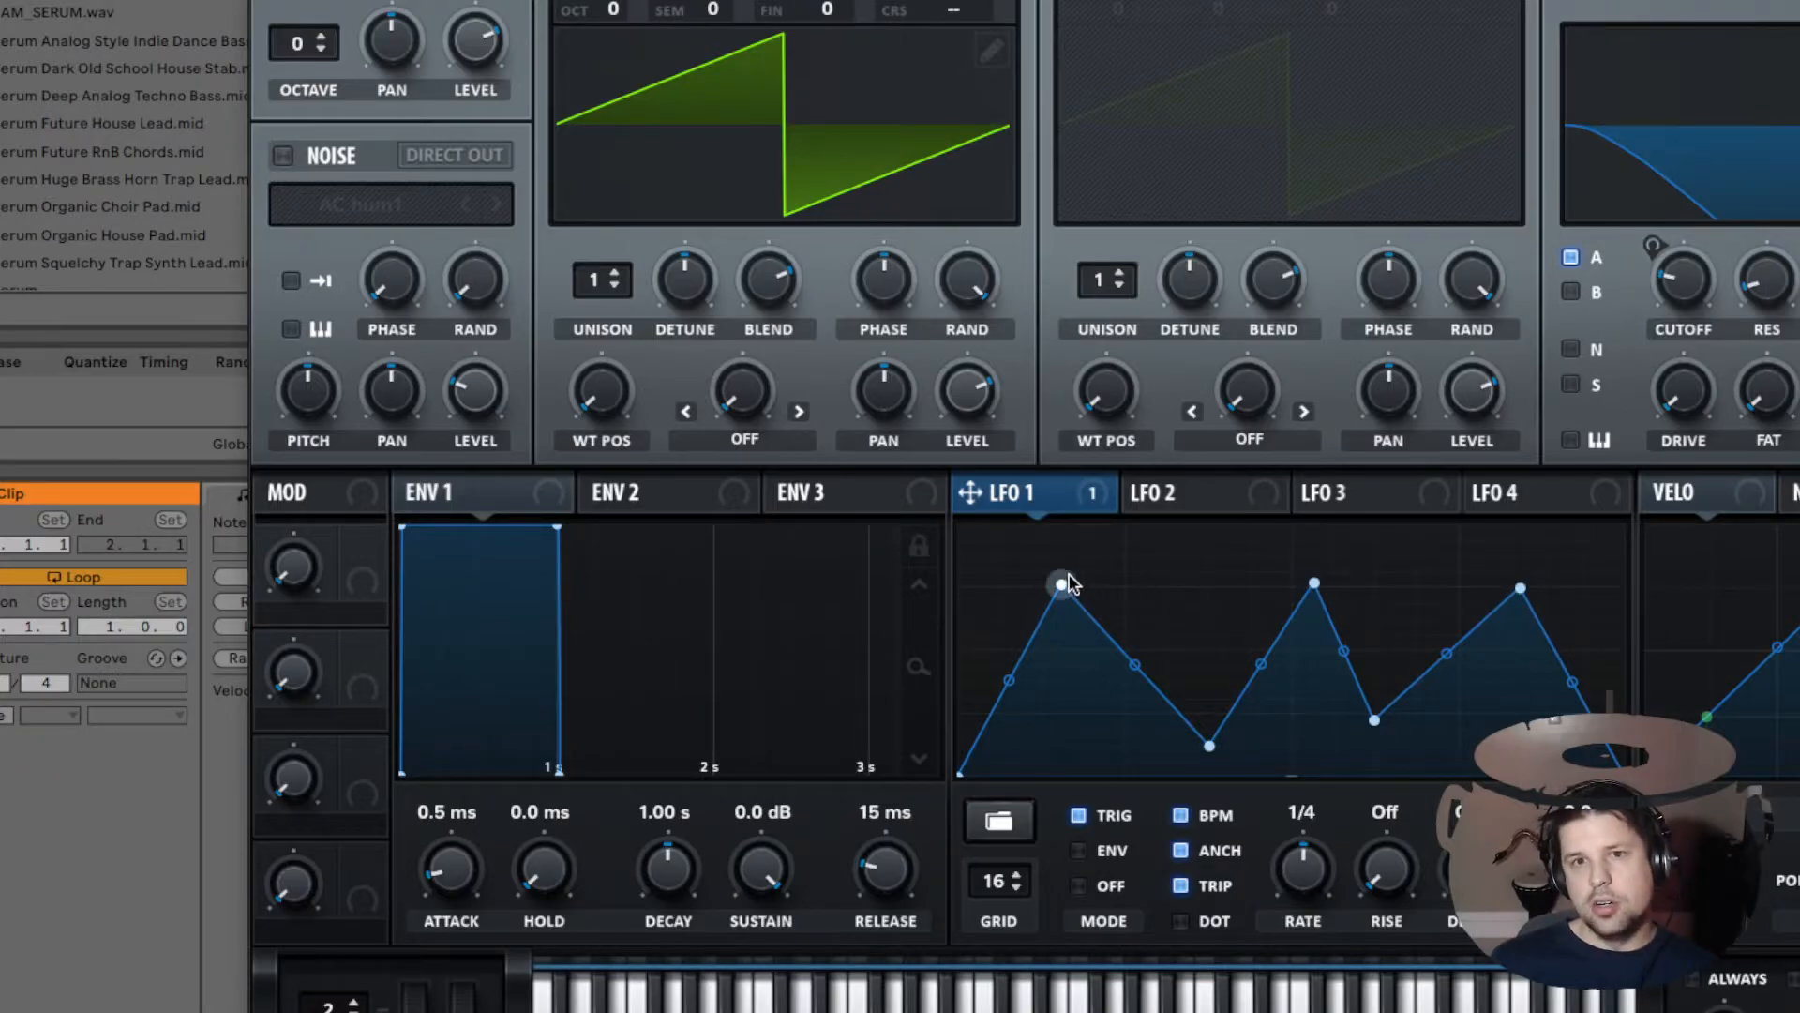
mouse_move(1064, 583)
mouse_down()
mouse_move(1025, 583)
mouse_move(1083, 585)
mouse_up()
mouse_move(1212, 747)
mouse_down()
mouse_move(1166, 746)
mouse_move(1294, 748)
mouse_move(1174, 747)
mouse_move(1239, 749)
mouse_move(1214, 744)
mouse_up()
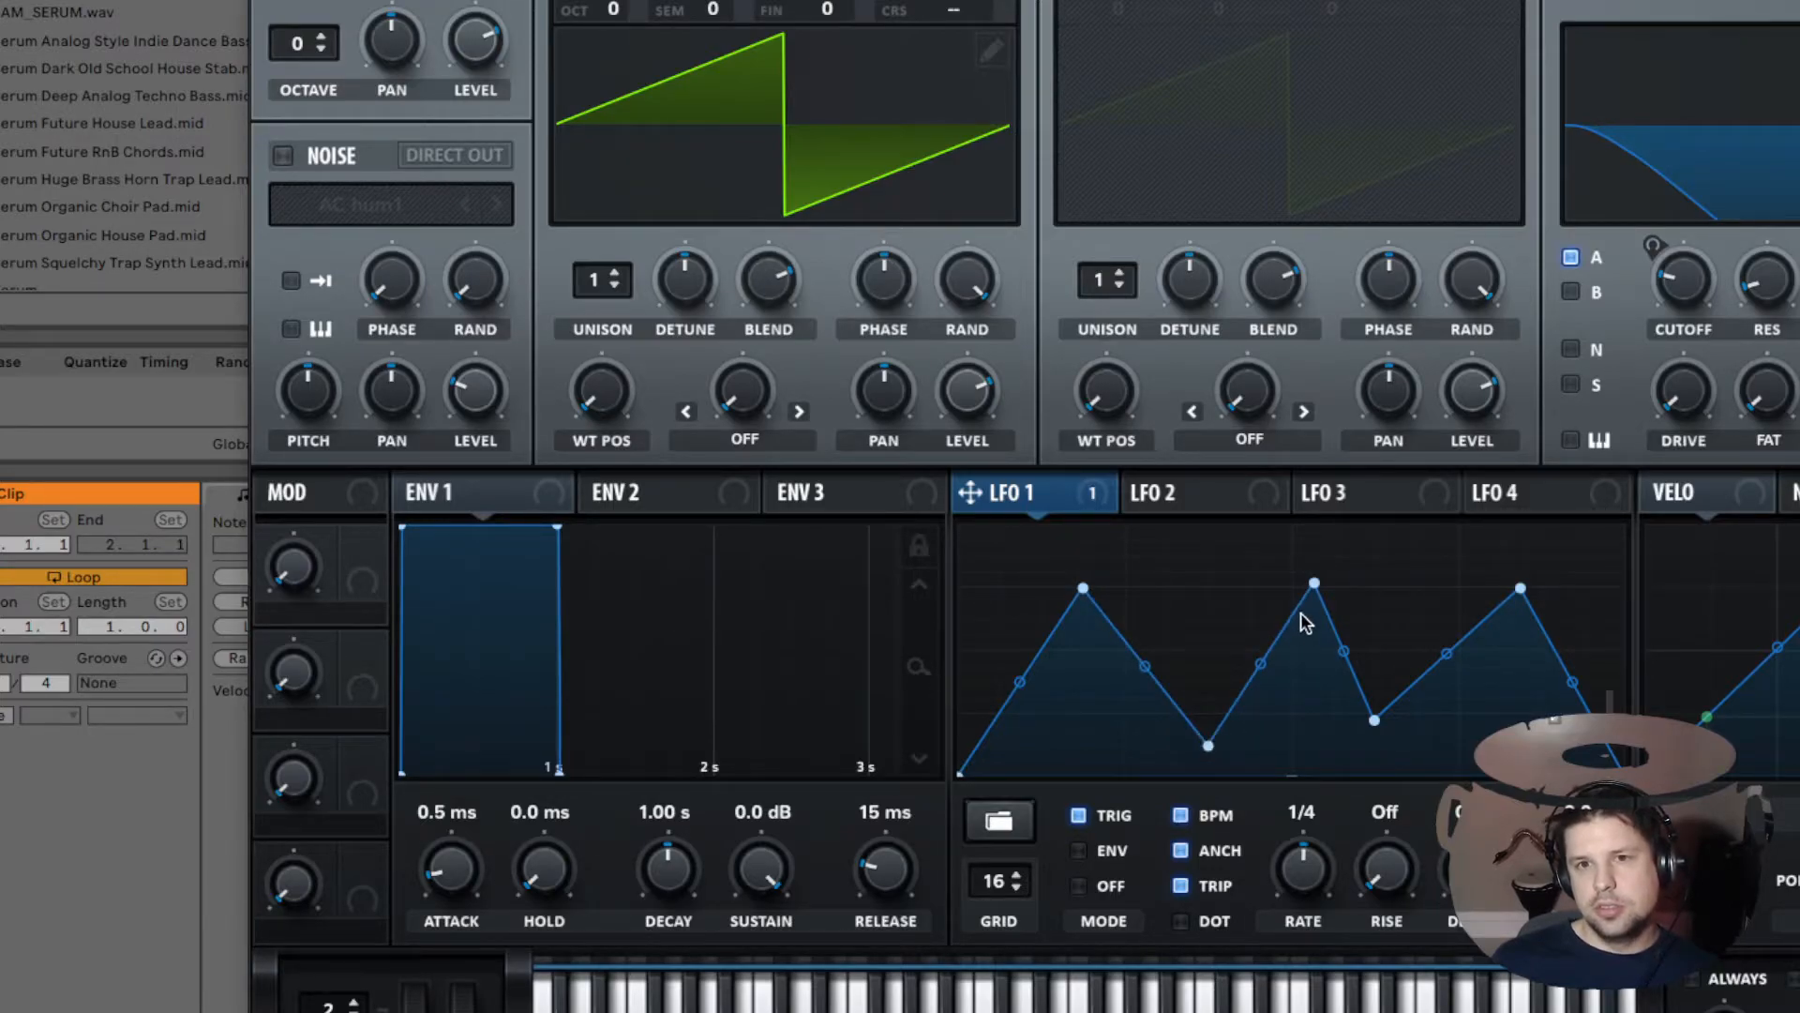
drag(1314, 585, 1292, 588)
drag(1521, 588, 1459, 588)
drag(1085, 589, 1123, 588)
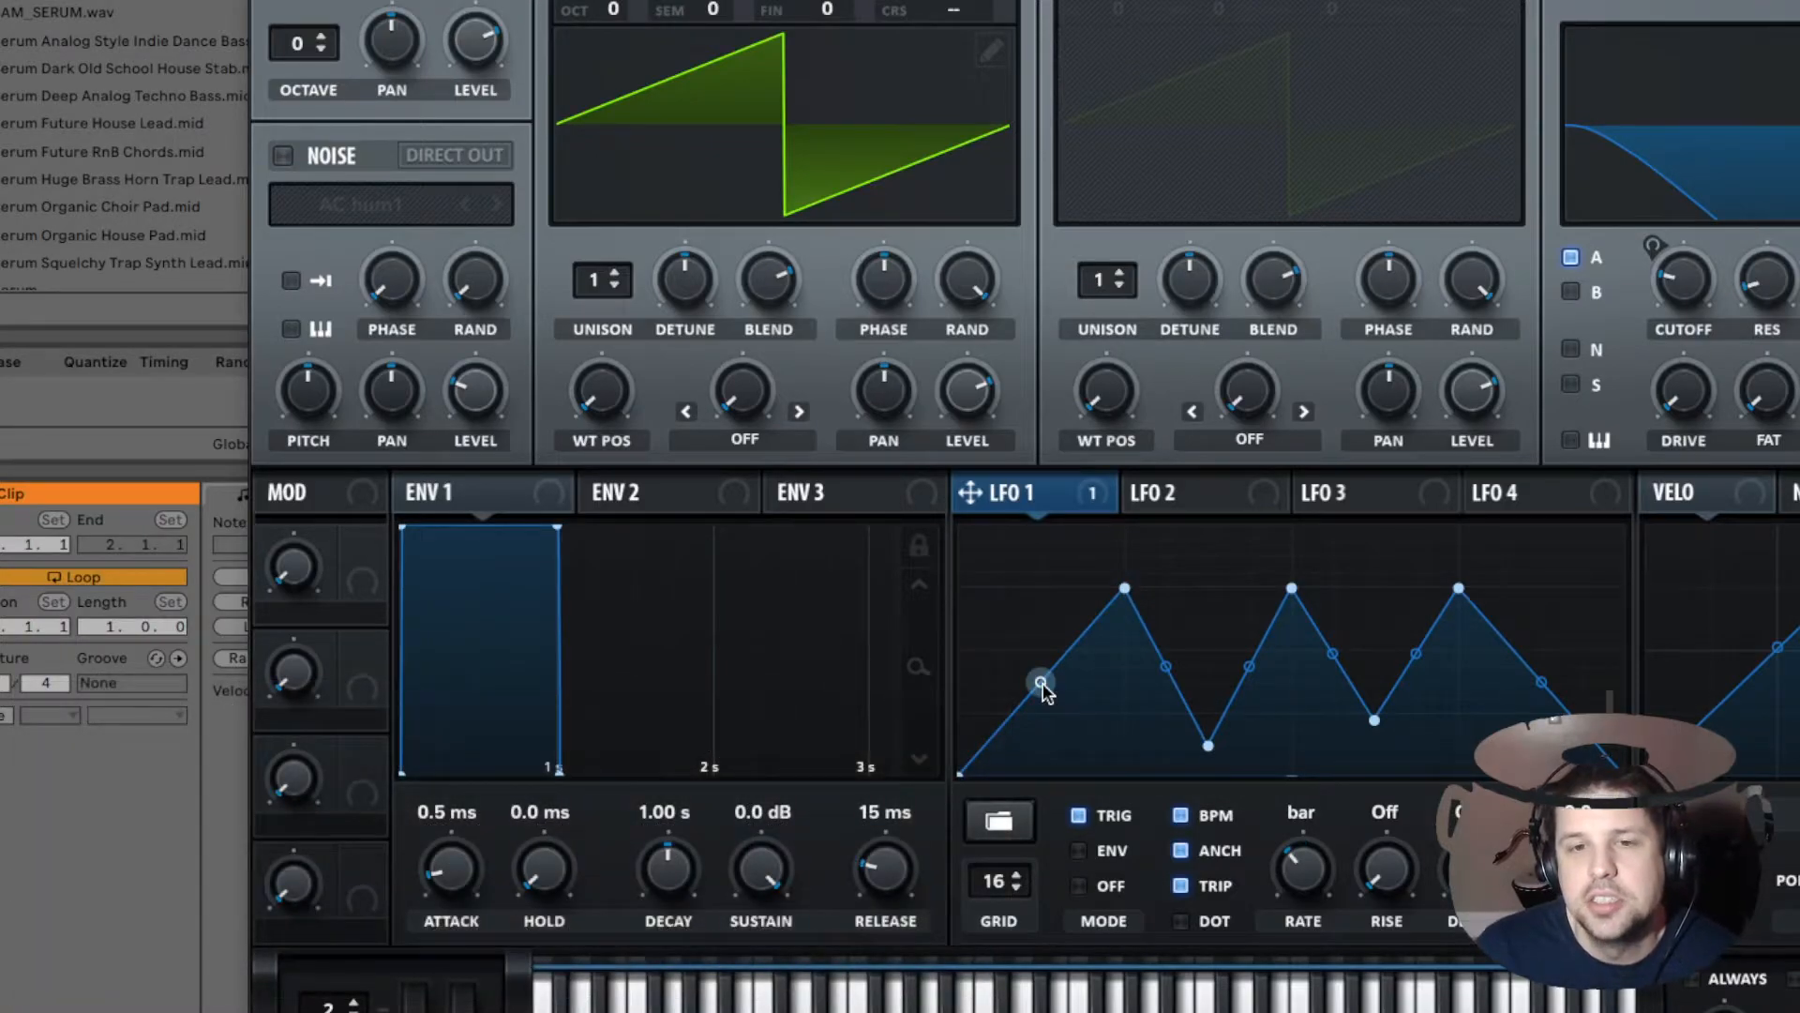
Step: Bend the LFO 1 triangle segments into rounded curves
drag(1041, 684, 1019, 637)
mouse_move(1030, 675)
mouse_down()
mouse_move(1037, 748)
mouse_move(1059, 713)
mouse_move(1043, 679)
mouse_up()
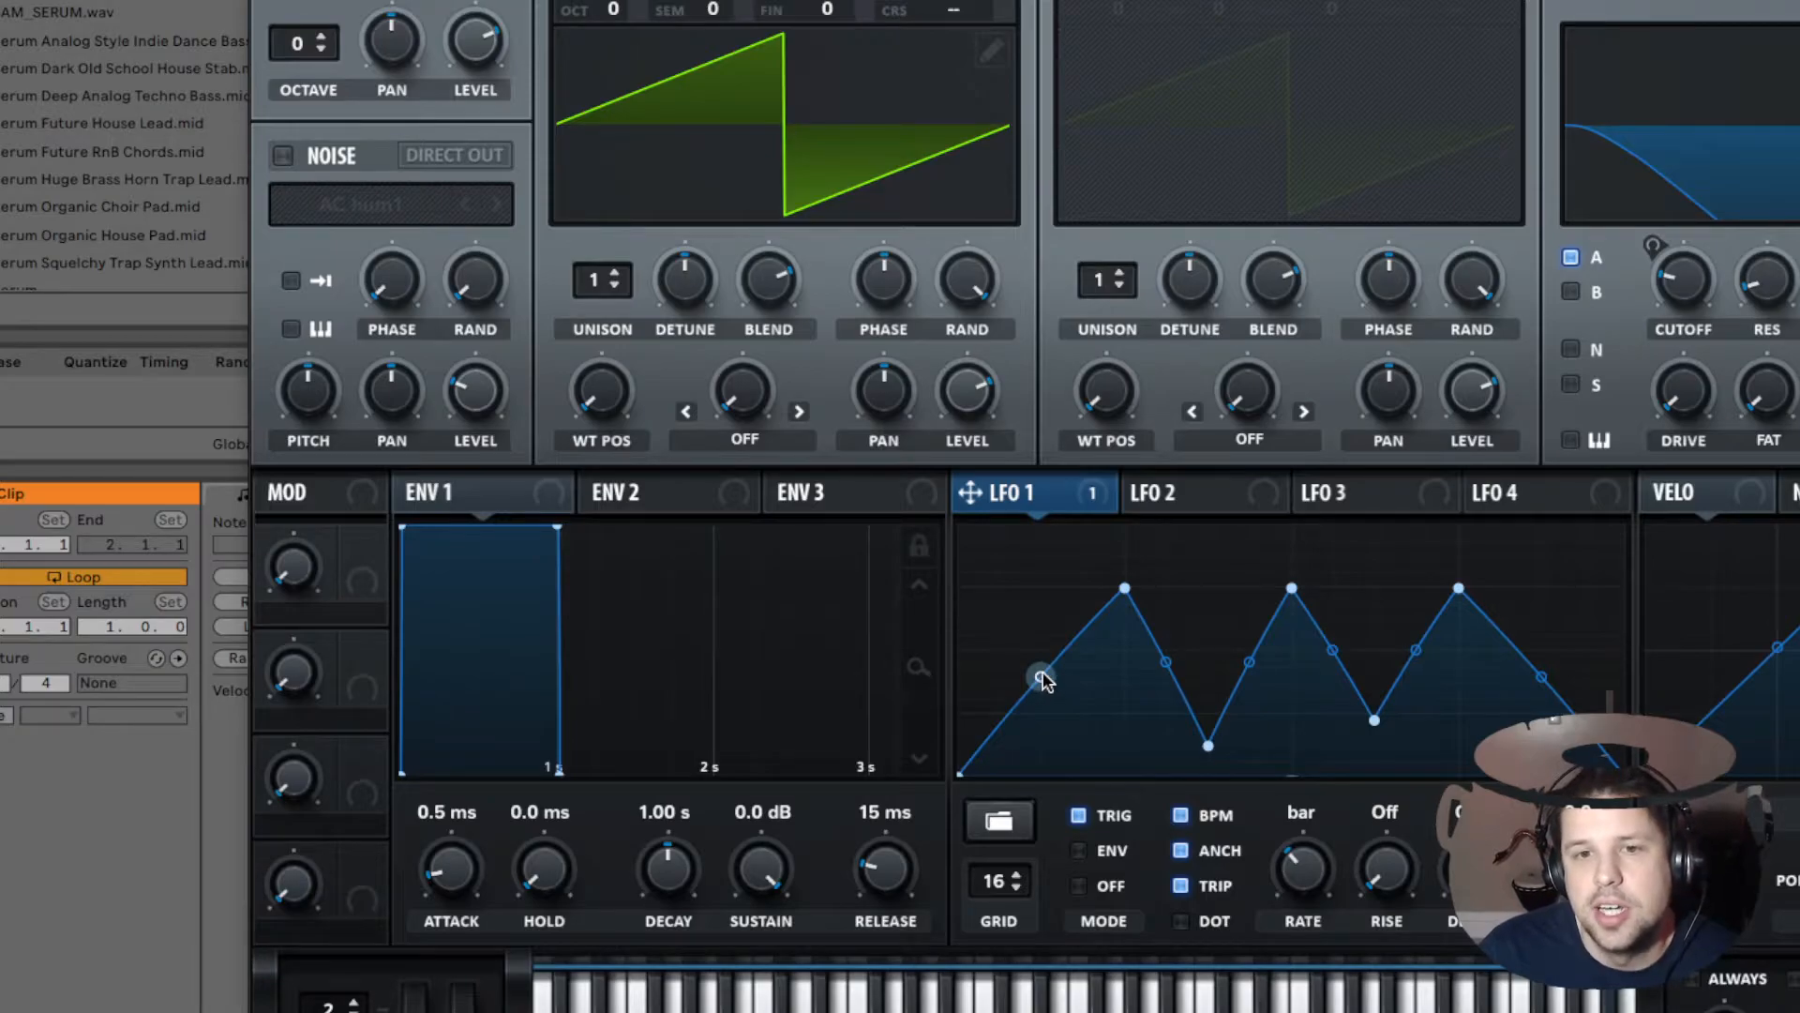
drag(1040, 684, 1584, 756)
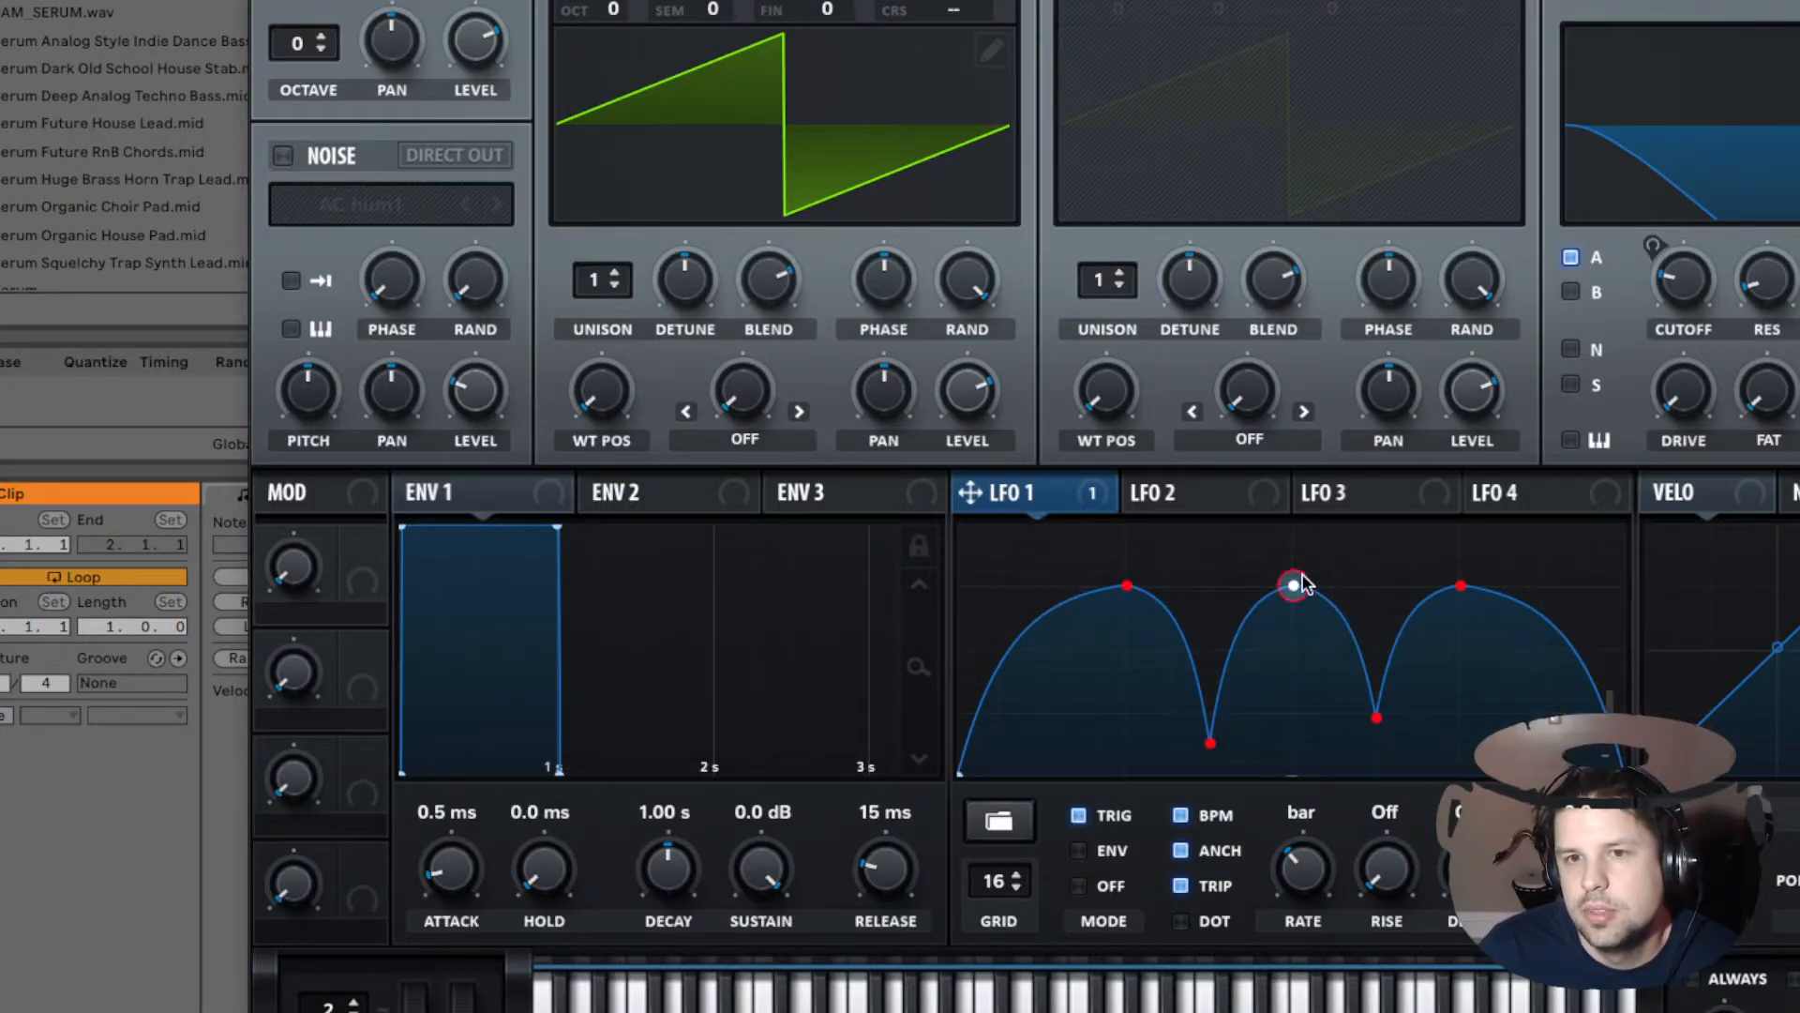
mouse_move(1296, 590)
mouse_down()
mouse_move(1182, 578)
mouse_move(1408, 595)
mouse_move(1250, 575)
mouse_move(1294, 590)
mouse_up()
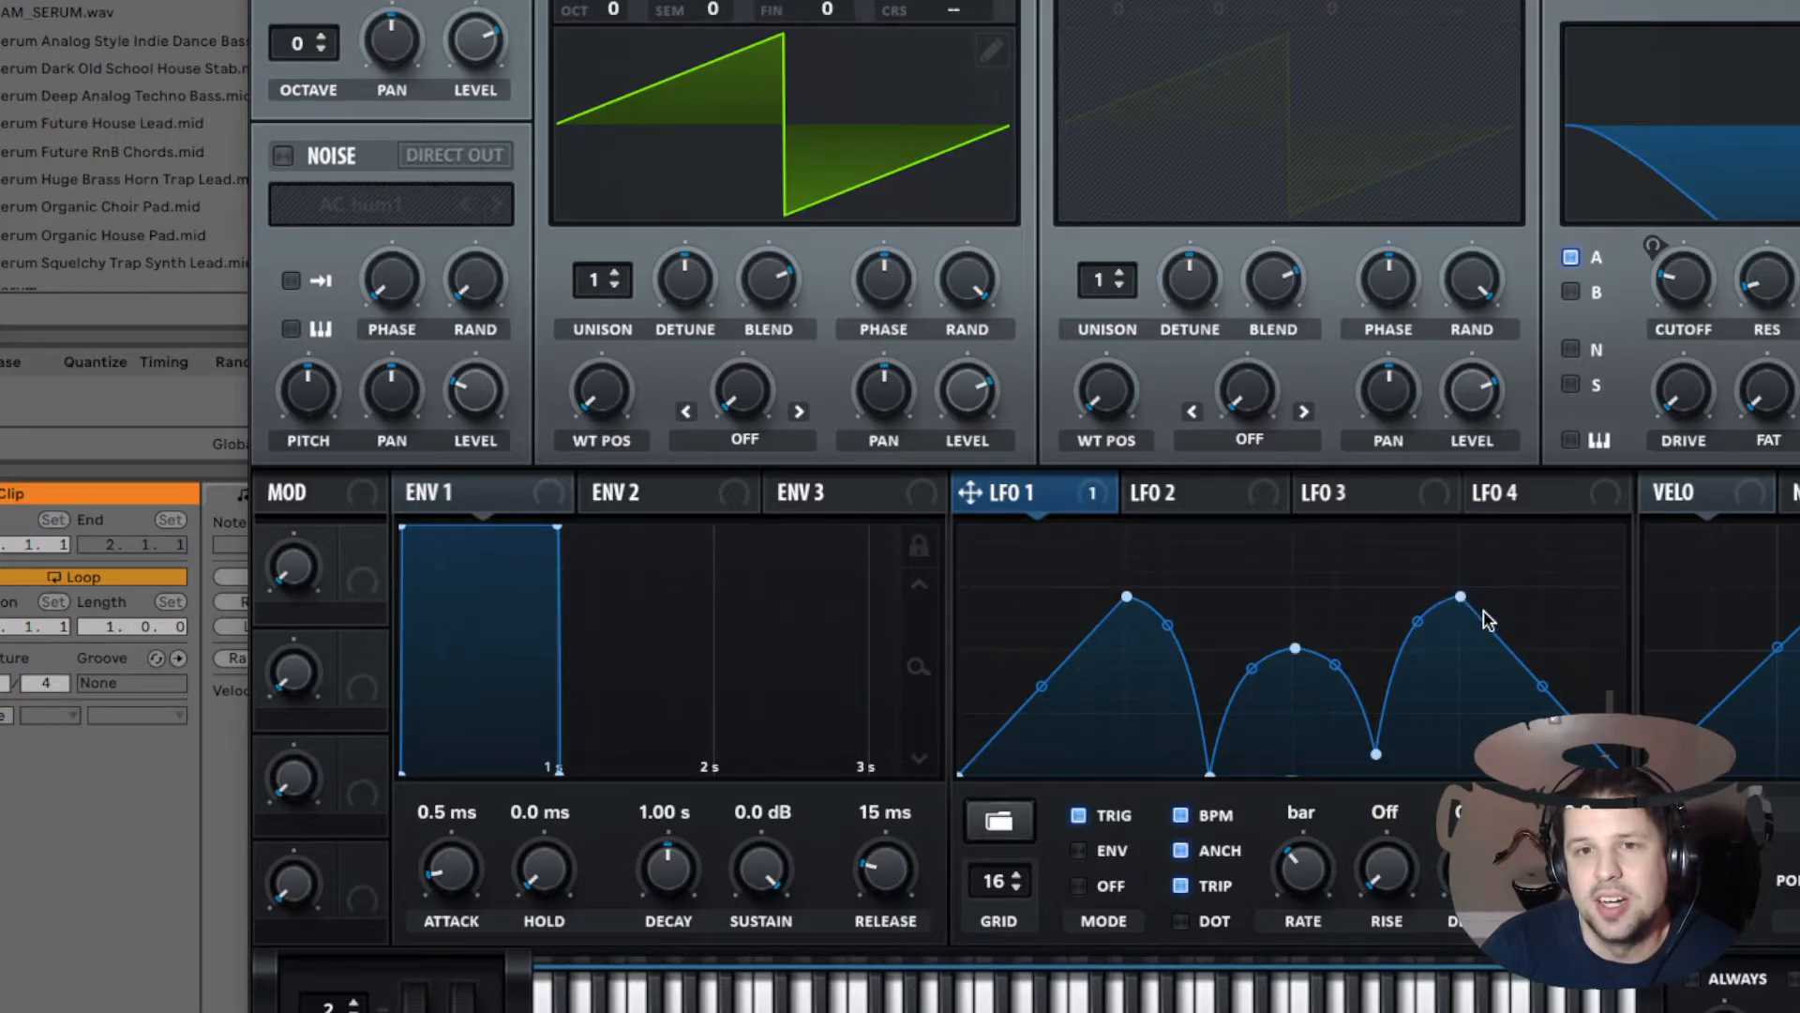
Step: Remove all of LFO 1's modulation destinations
mouse_move(1072, 499)
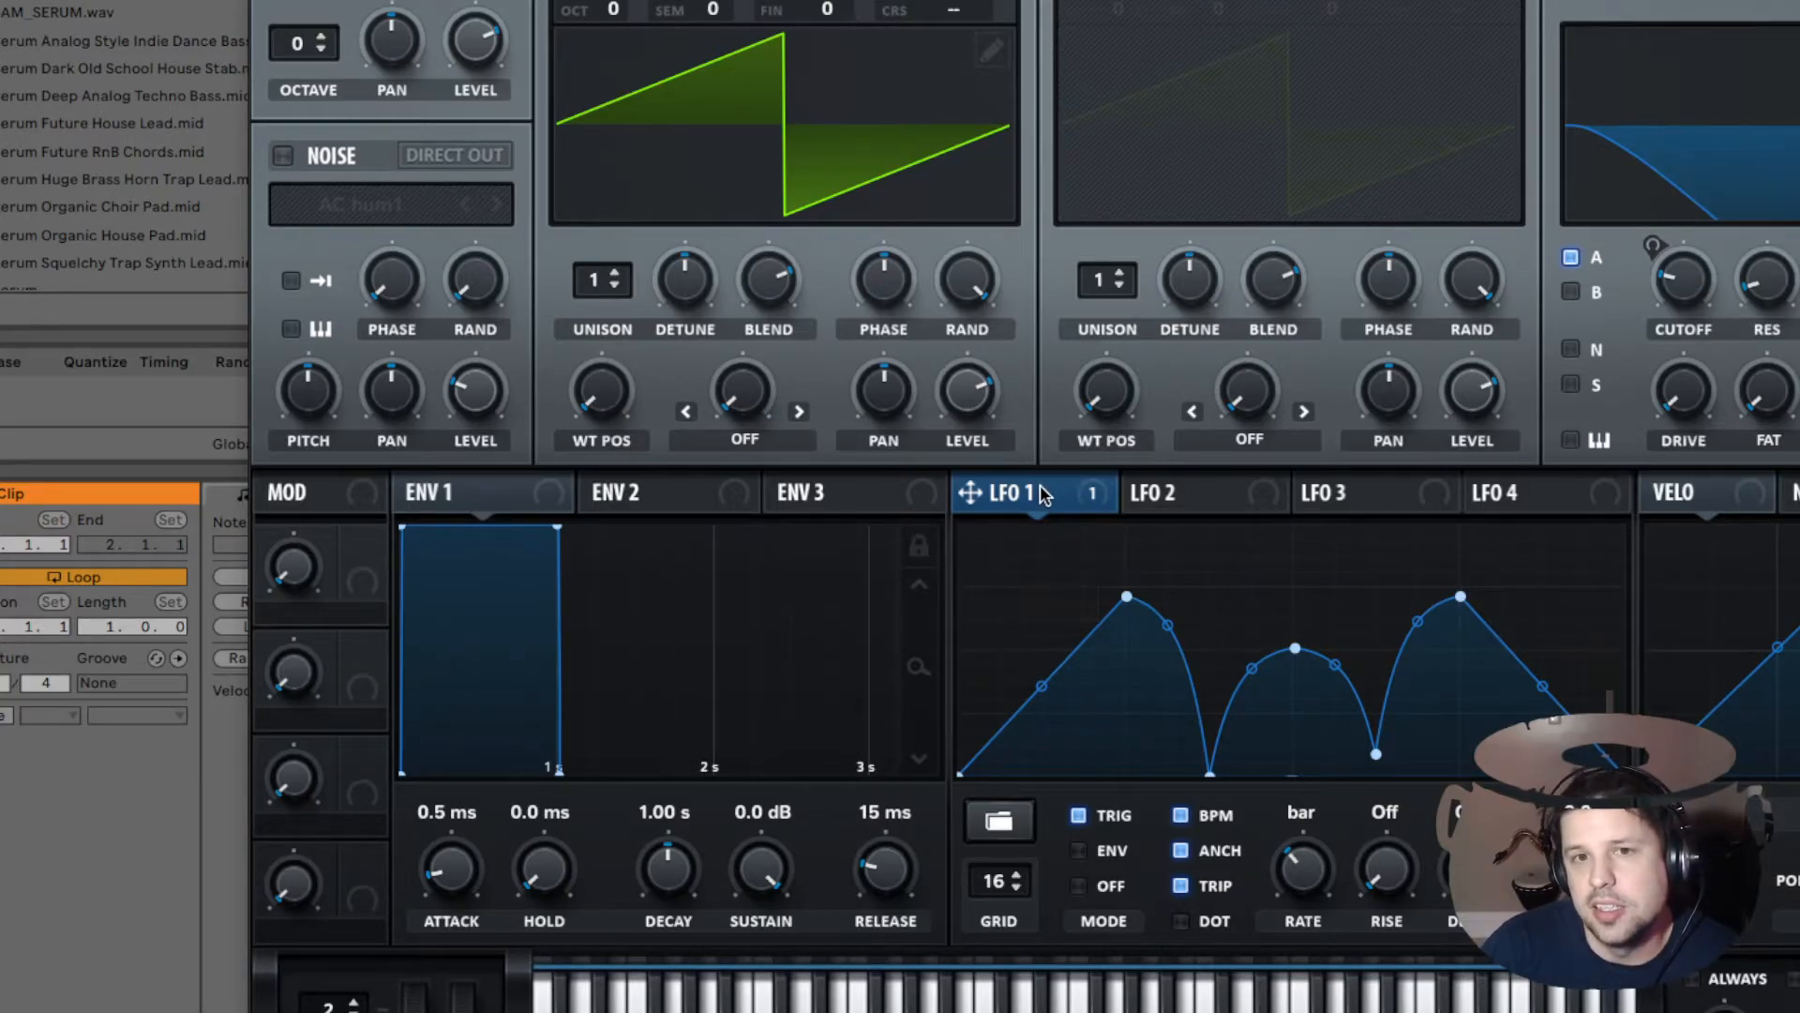
drag(1048, 497, 772, 109)
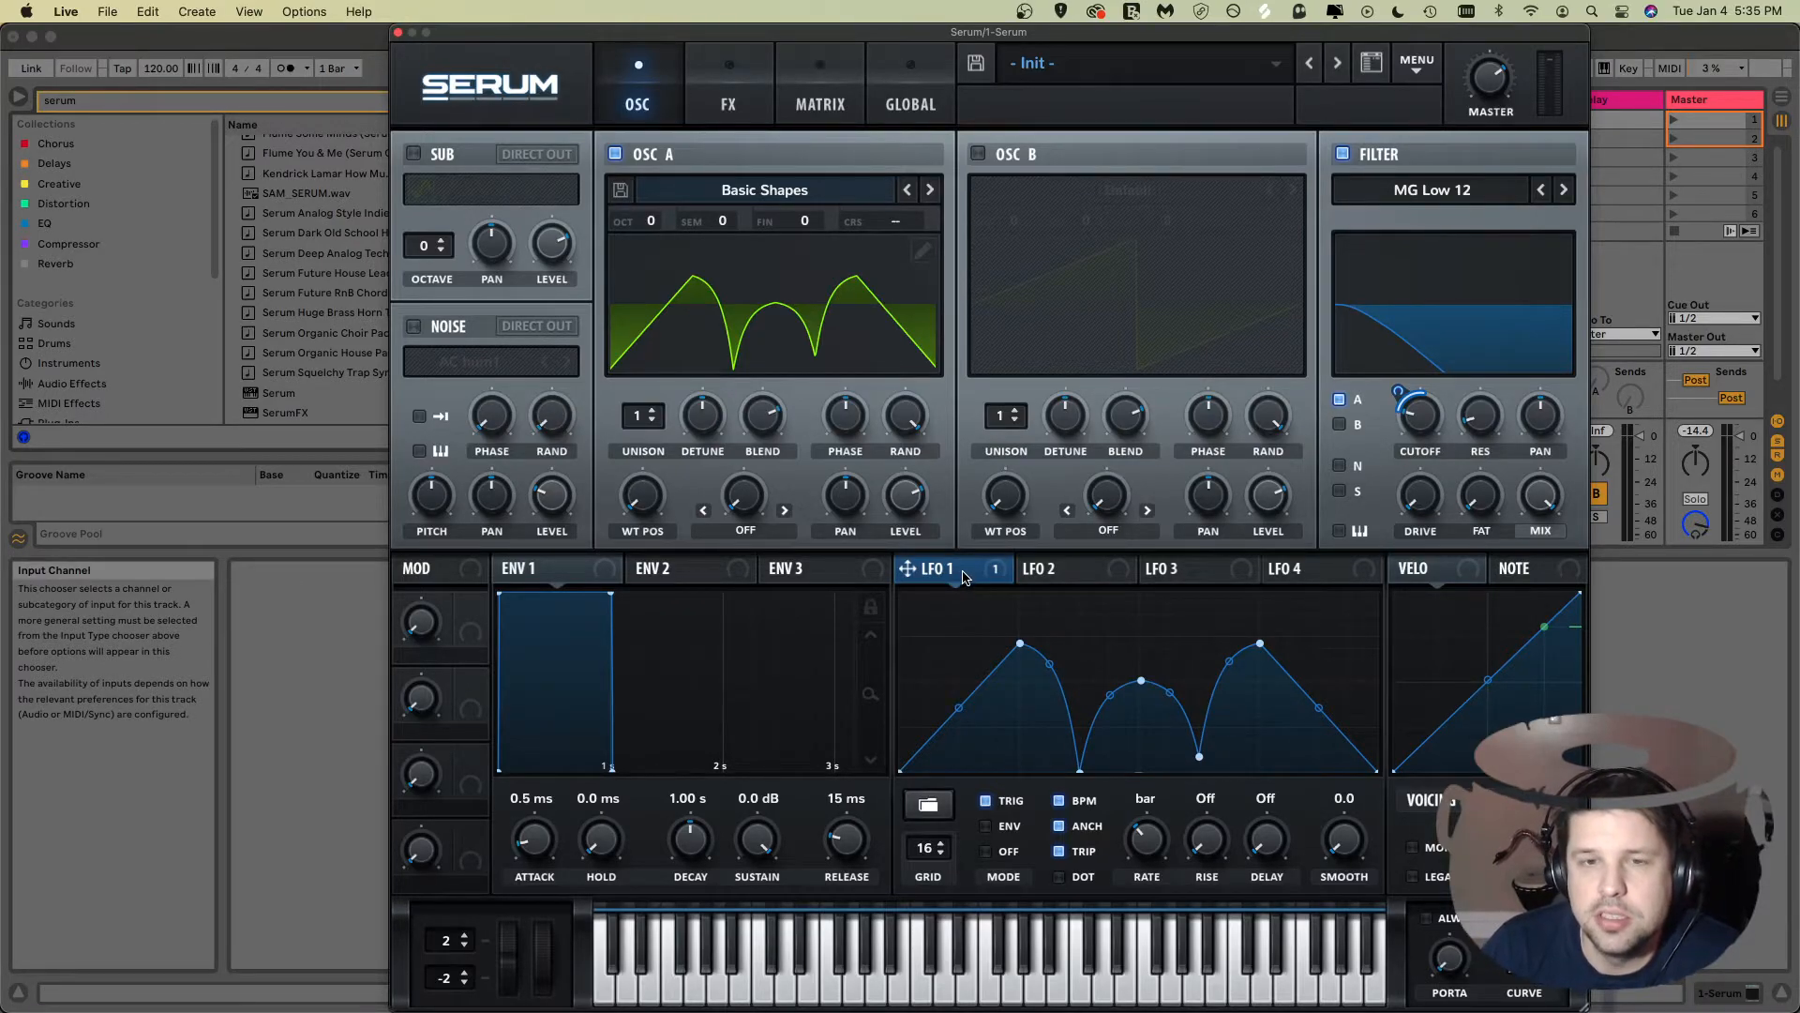
right_click(964, 575)
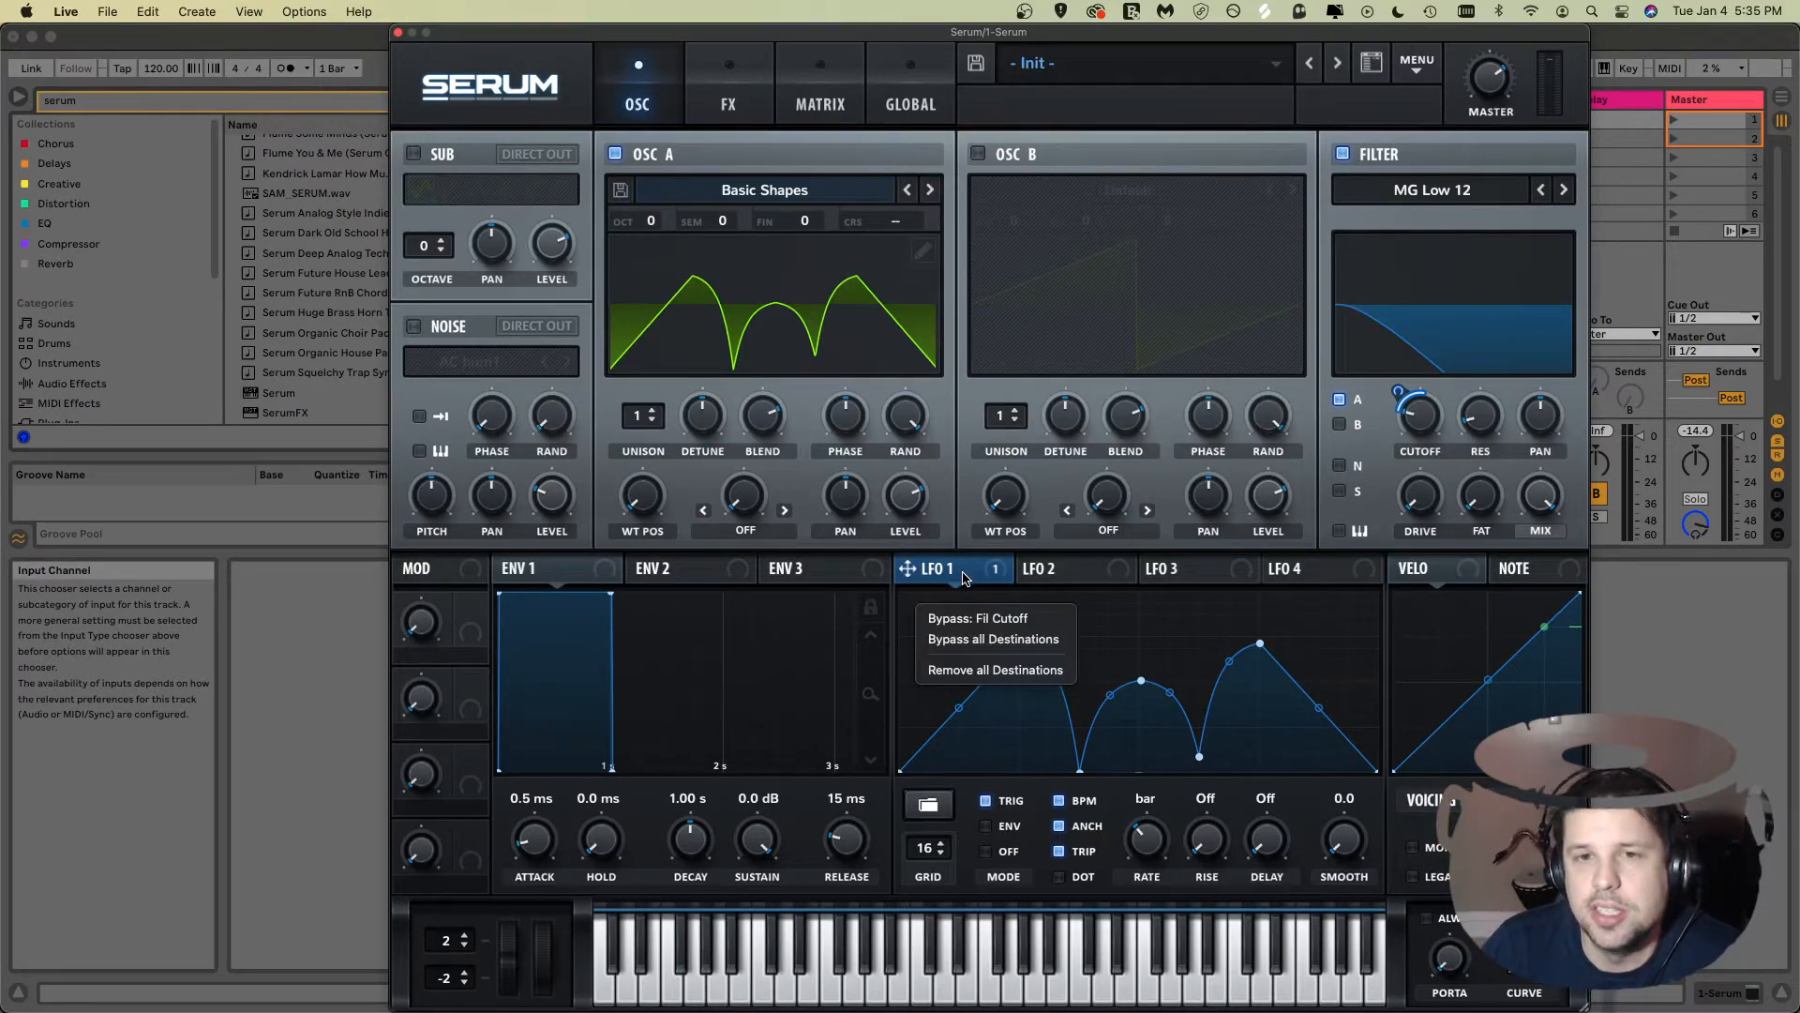
click(981, 669)
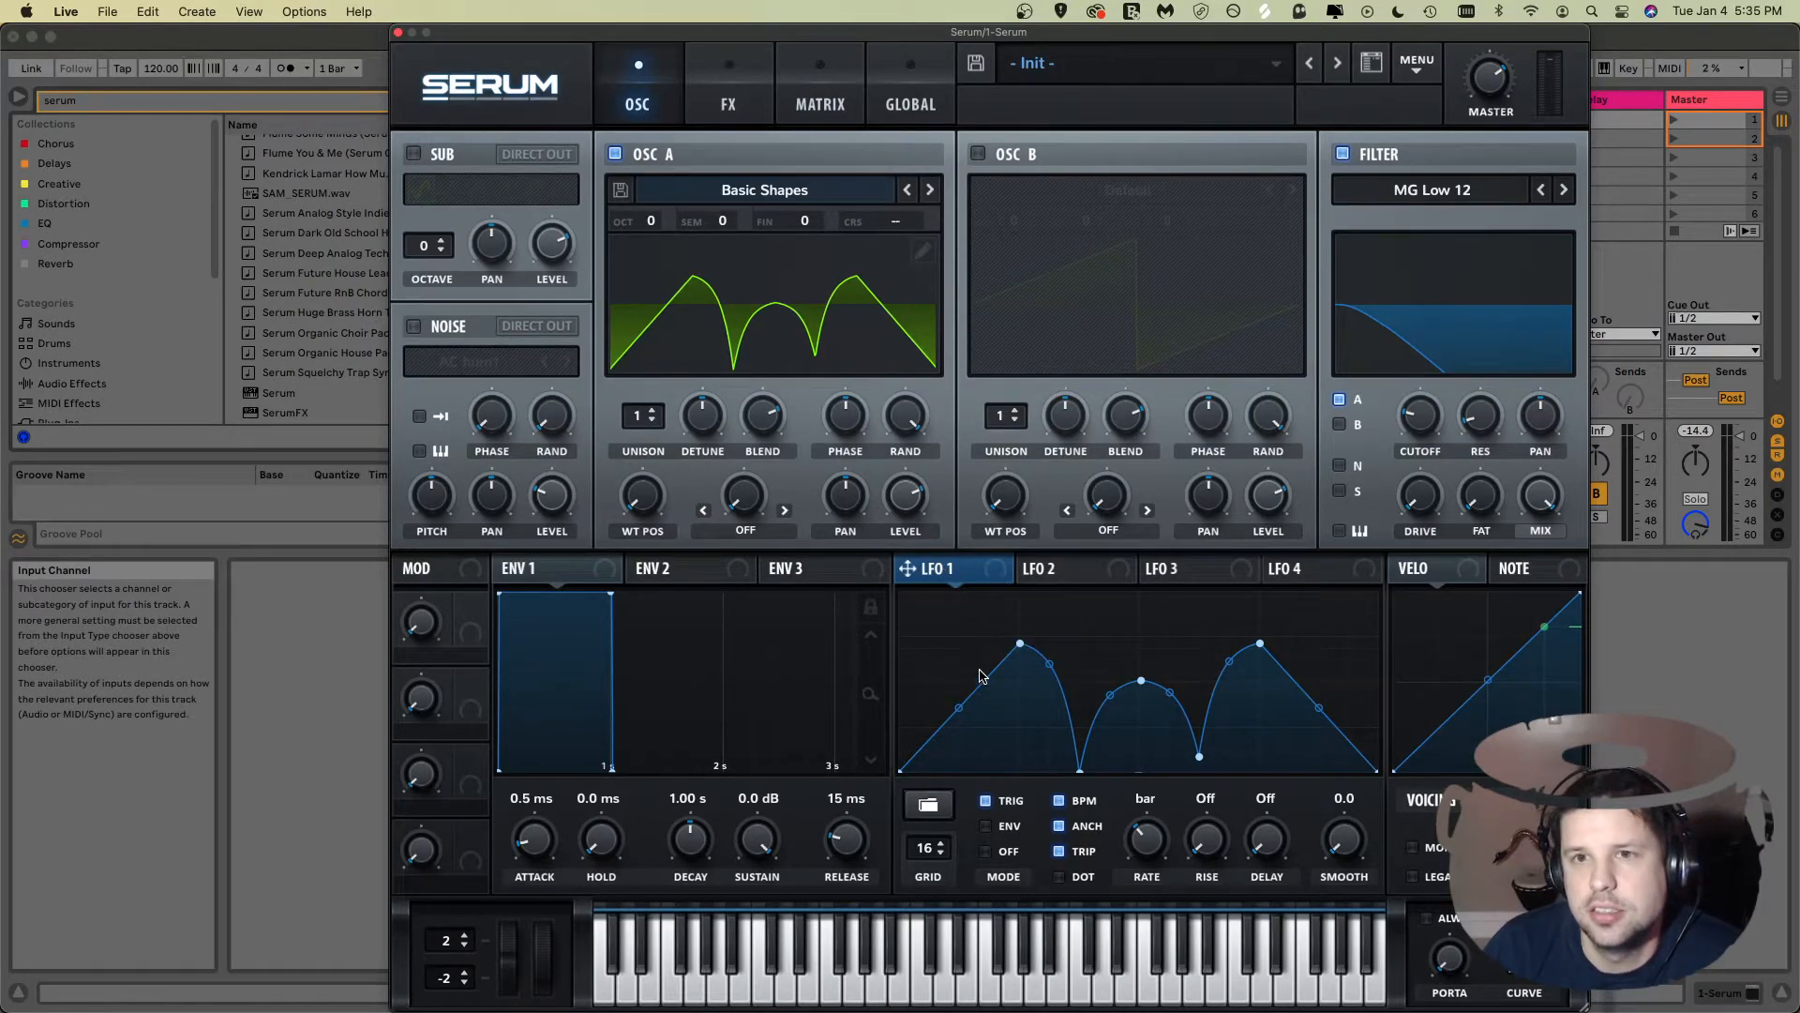
Step: Load the Digital wavetable Dist WaTech into OSC A and switch its display to the 3D view
click(779, 191)
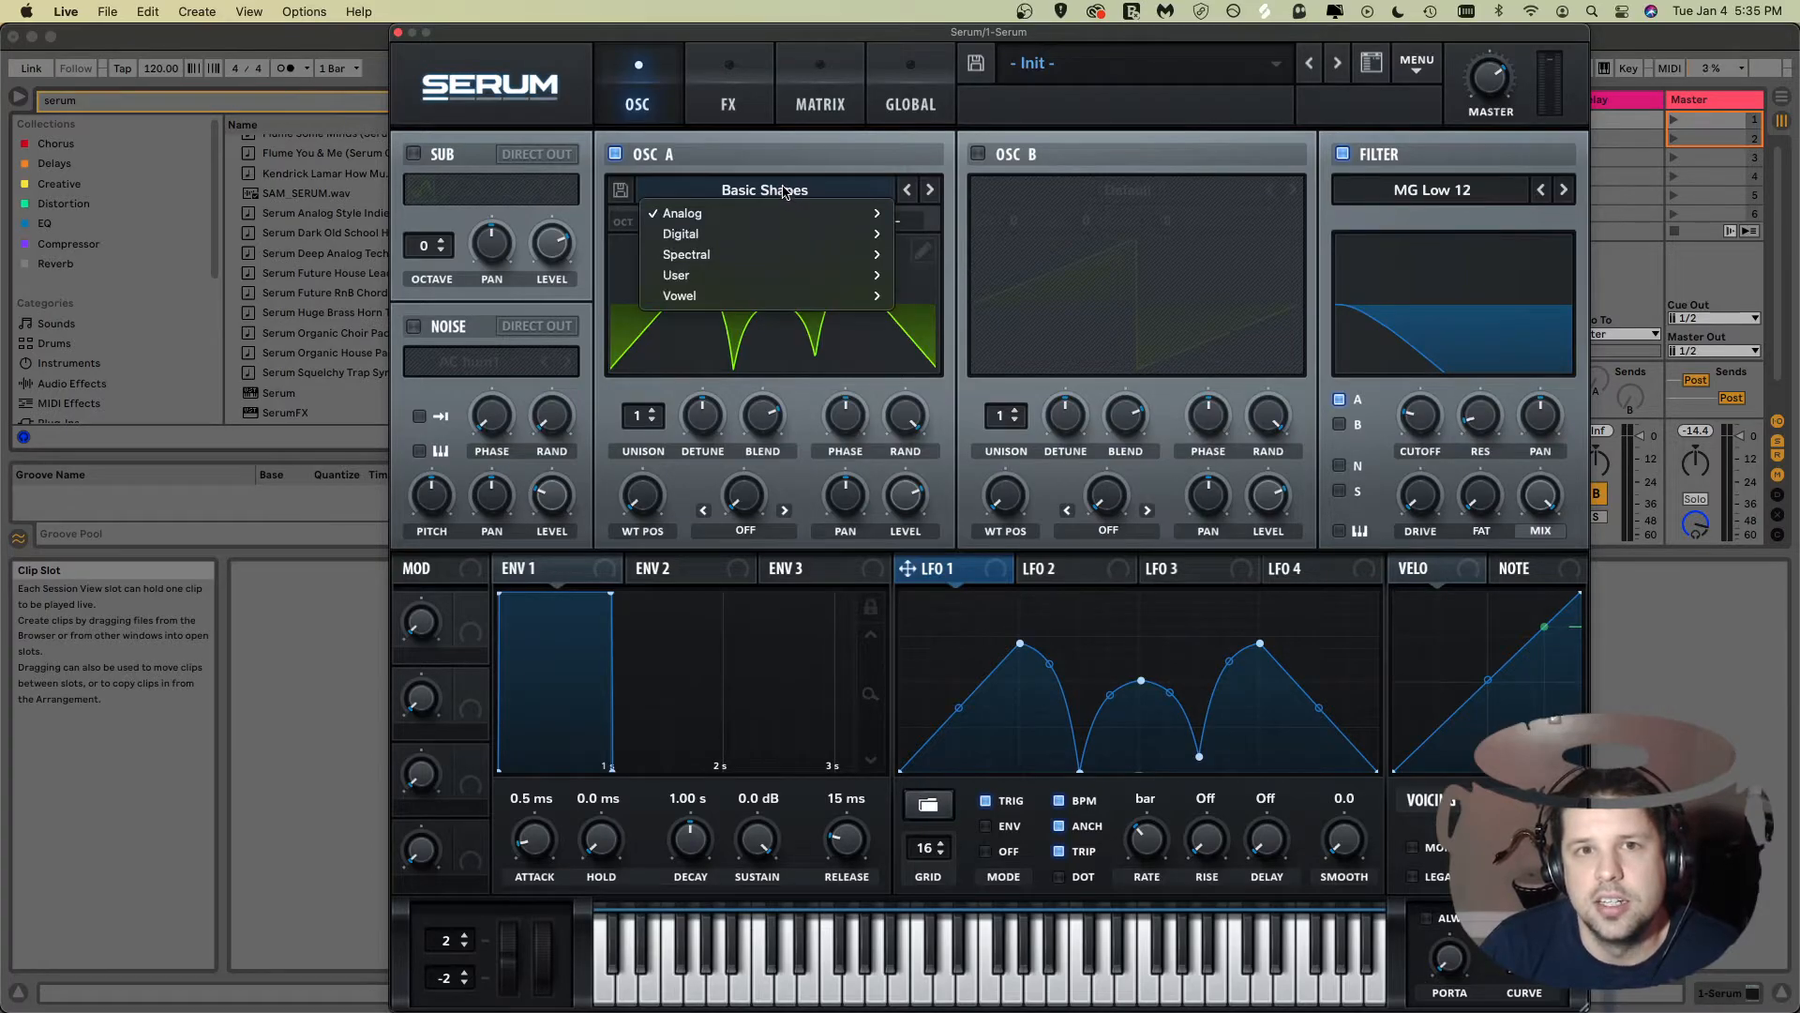
mouse_move(775, 217)
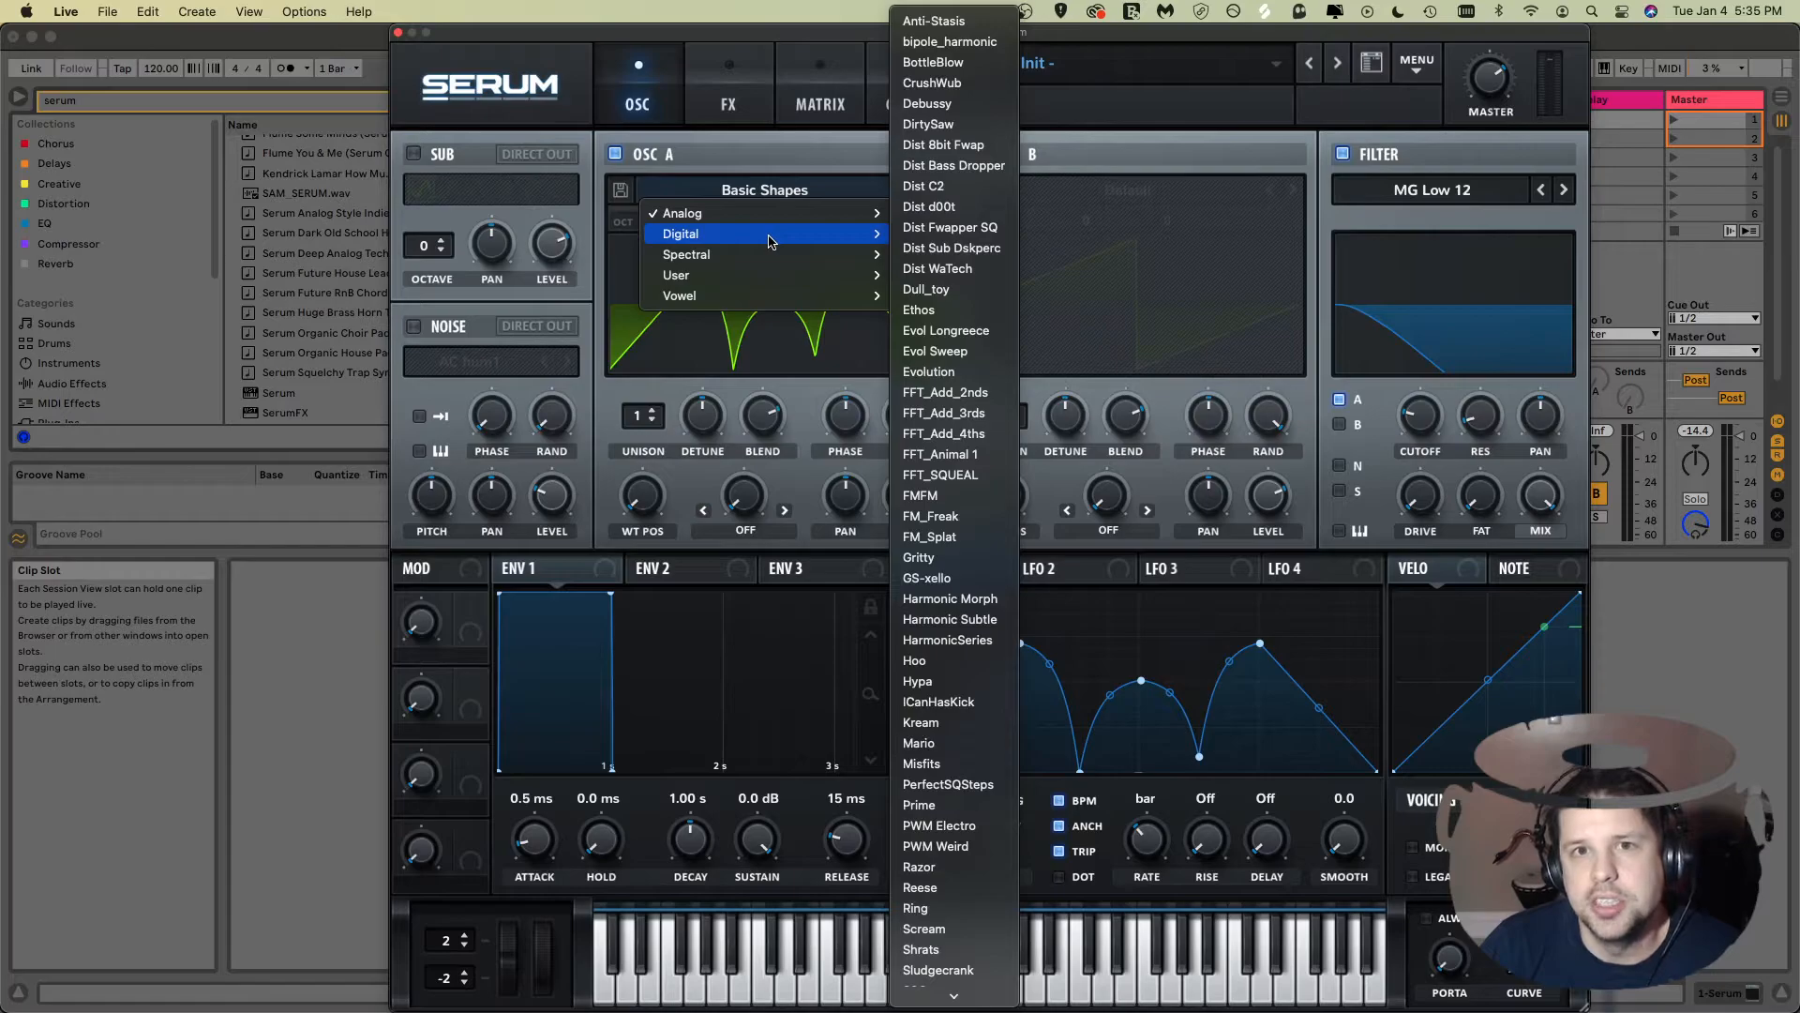
click(949, 271)
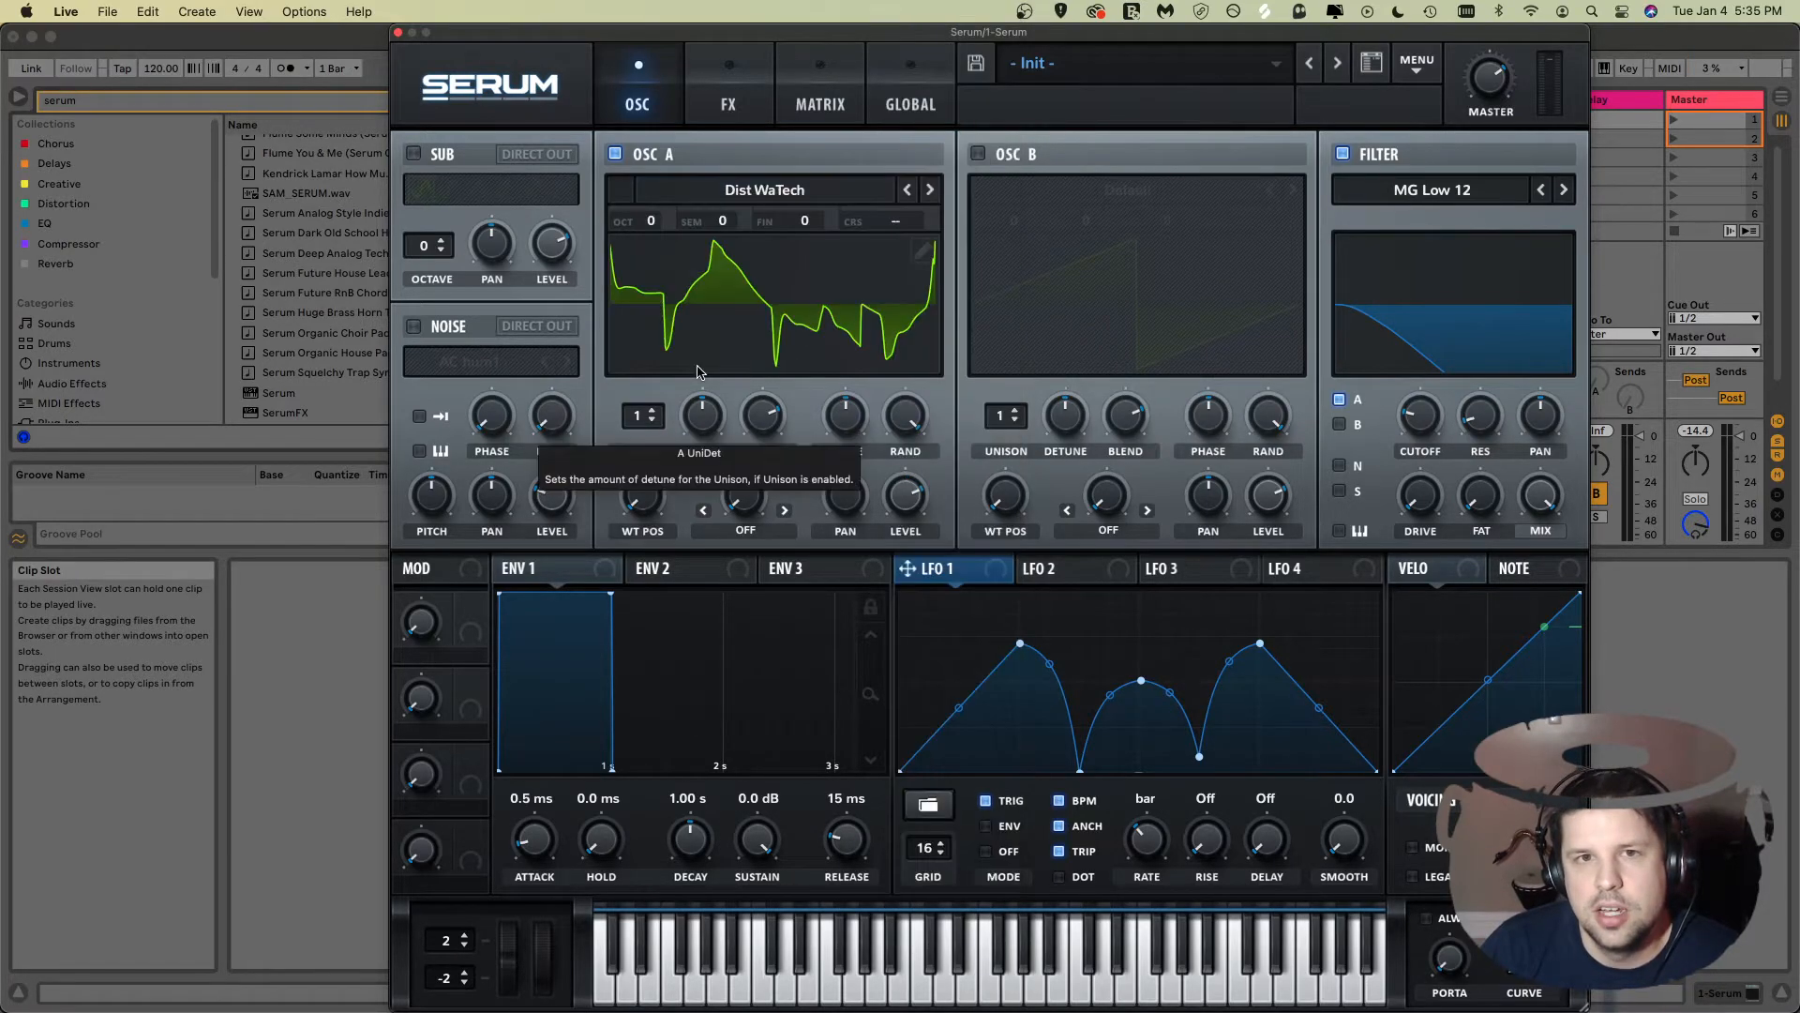
click(779, 301)
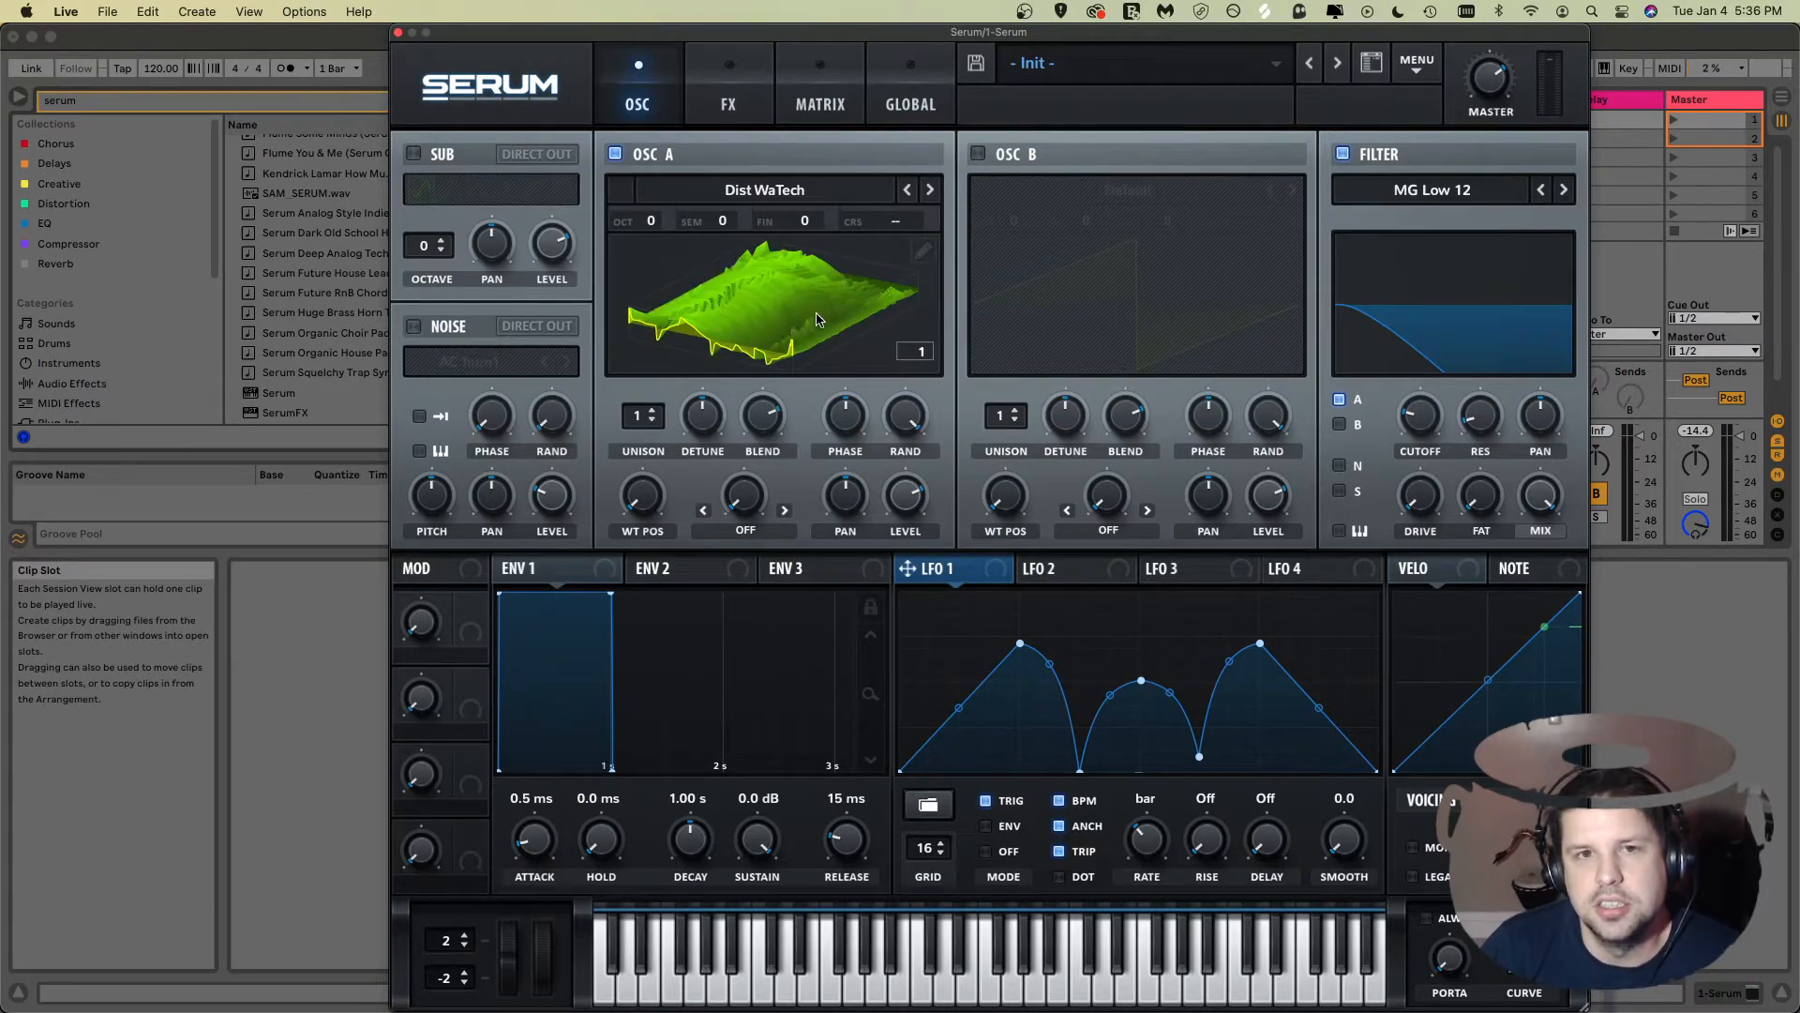
Step: Set OSC A's wavetable position to 205 and toggle the filter off and back on
drag(649, 511, 636, 330)
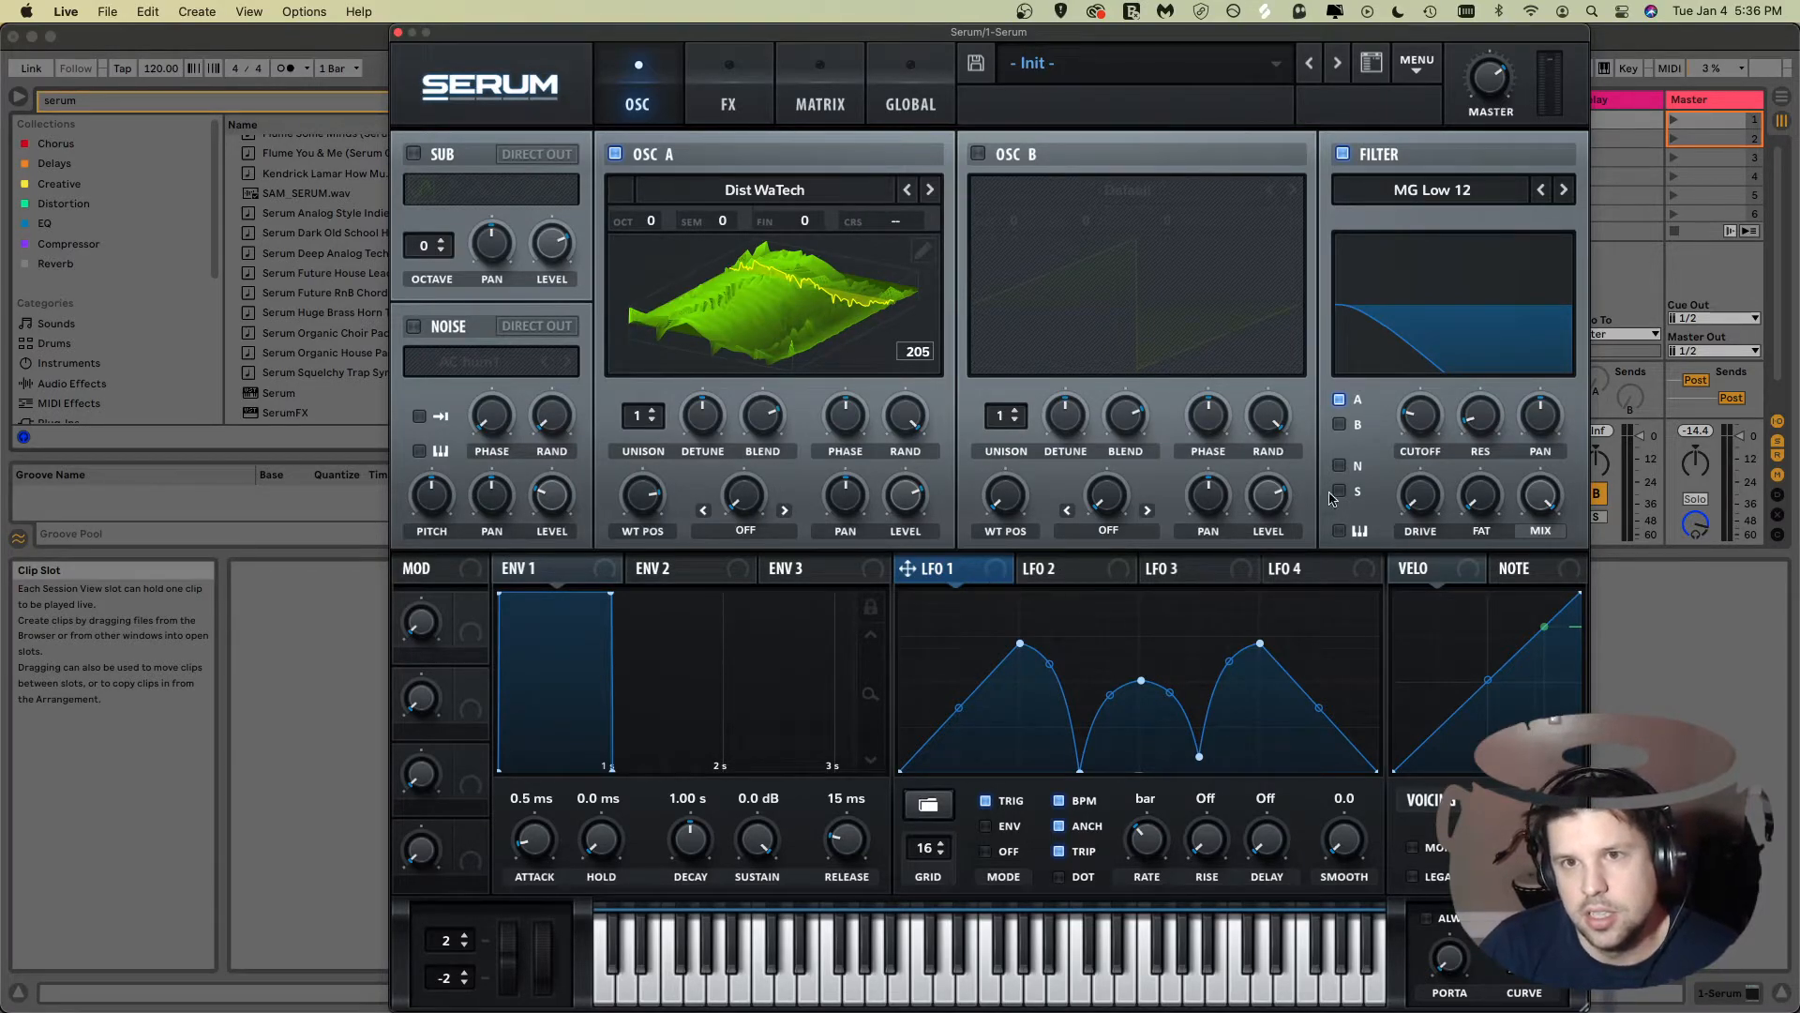
click(1343, 155)
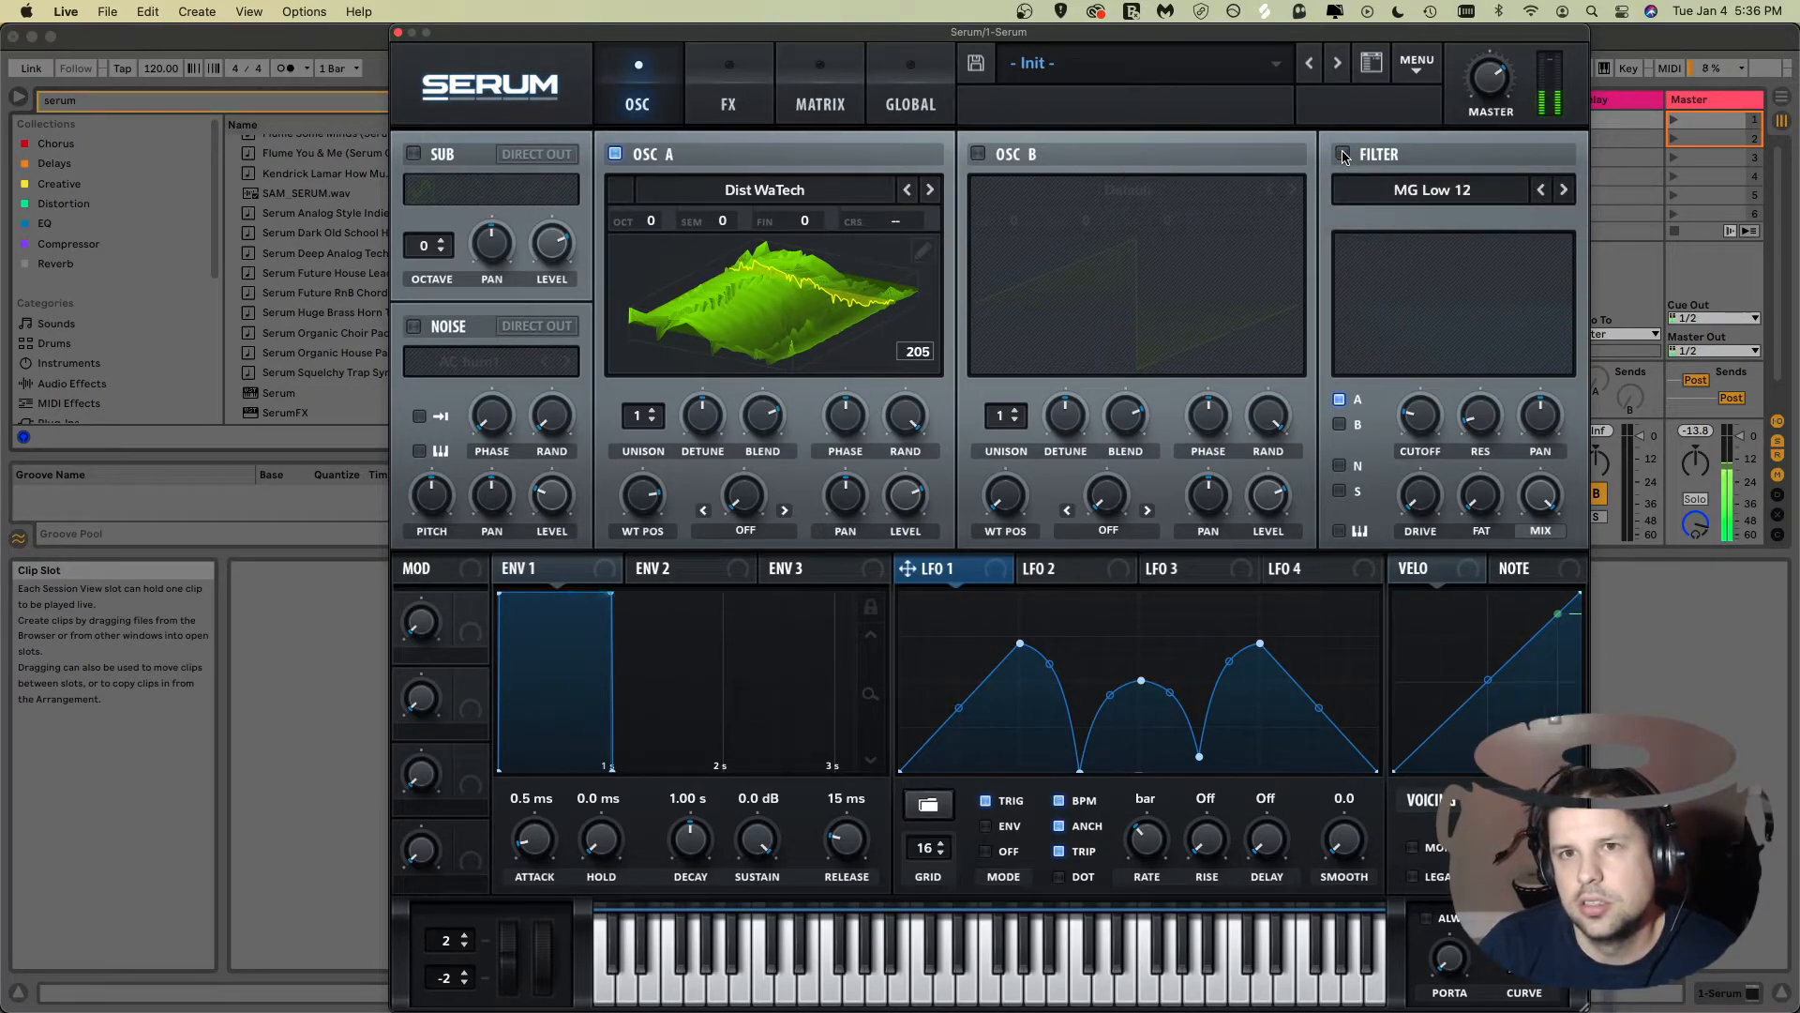
click(1343, 154)
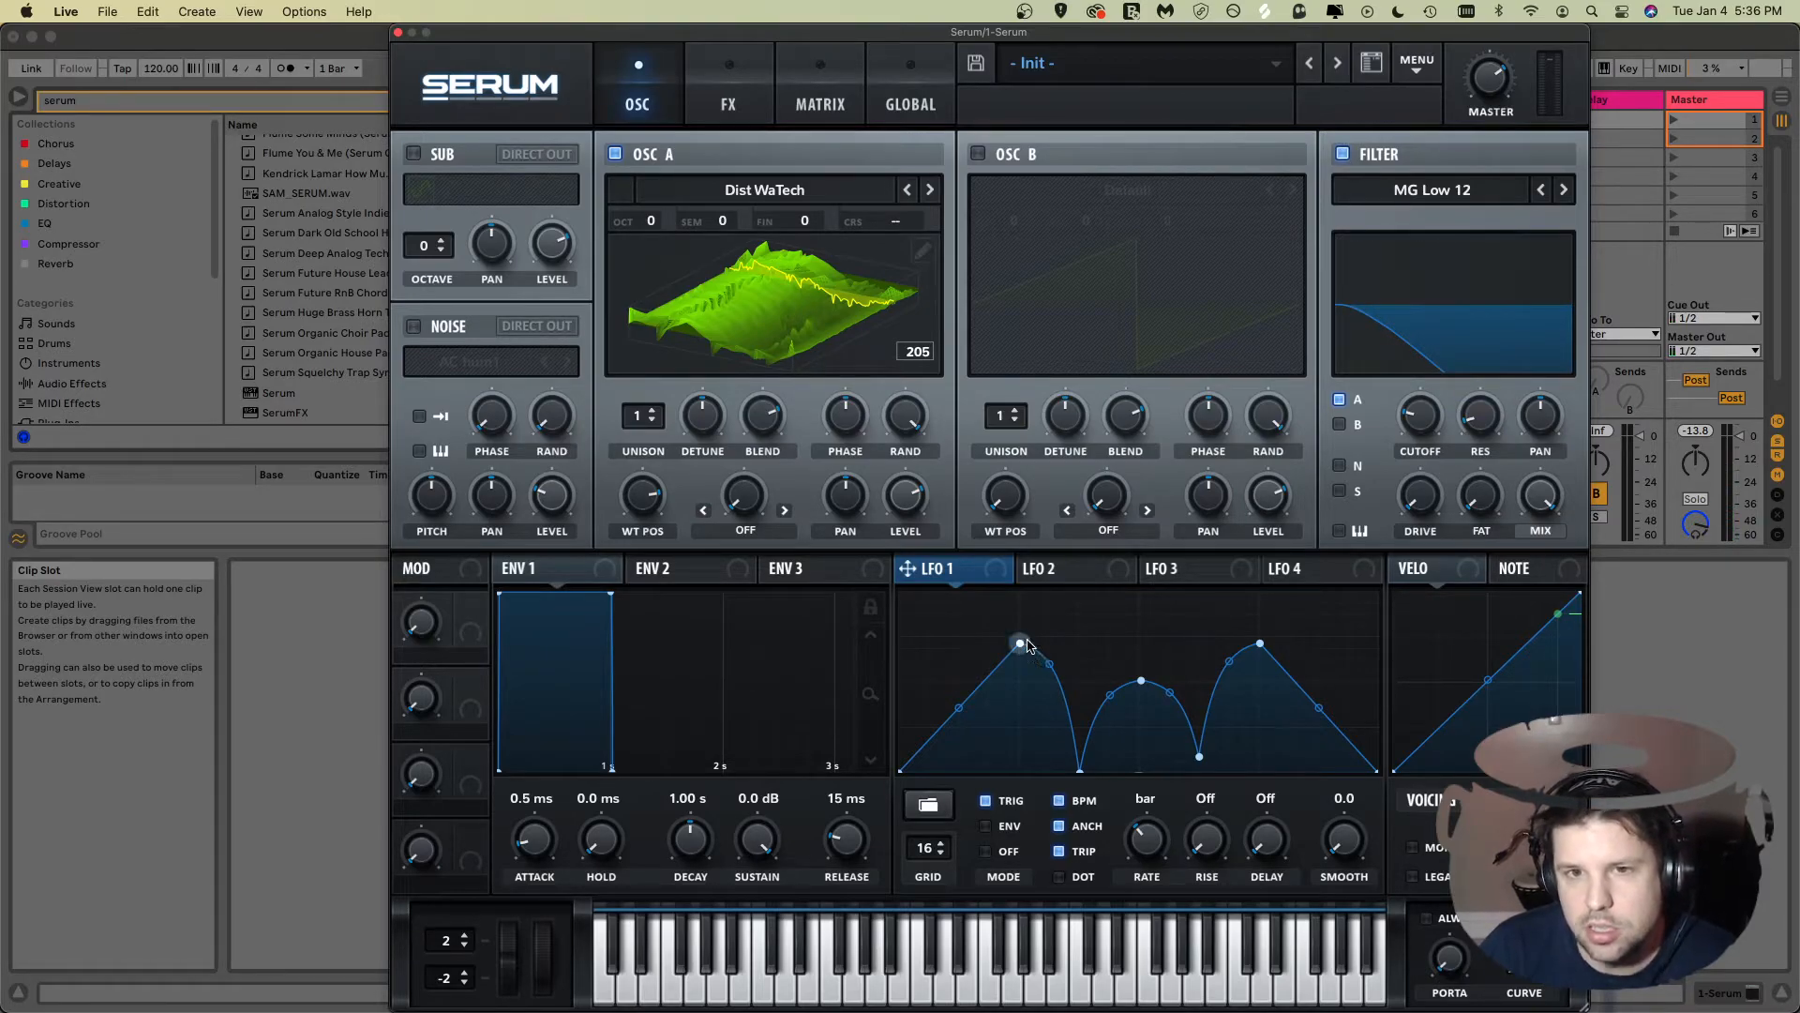
Step: Clear LFO 1's shape from its preset menu and draw two sharp triangular peaks at its start
click(931, 806)
click(1148, 795)
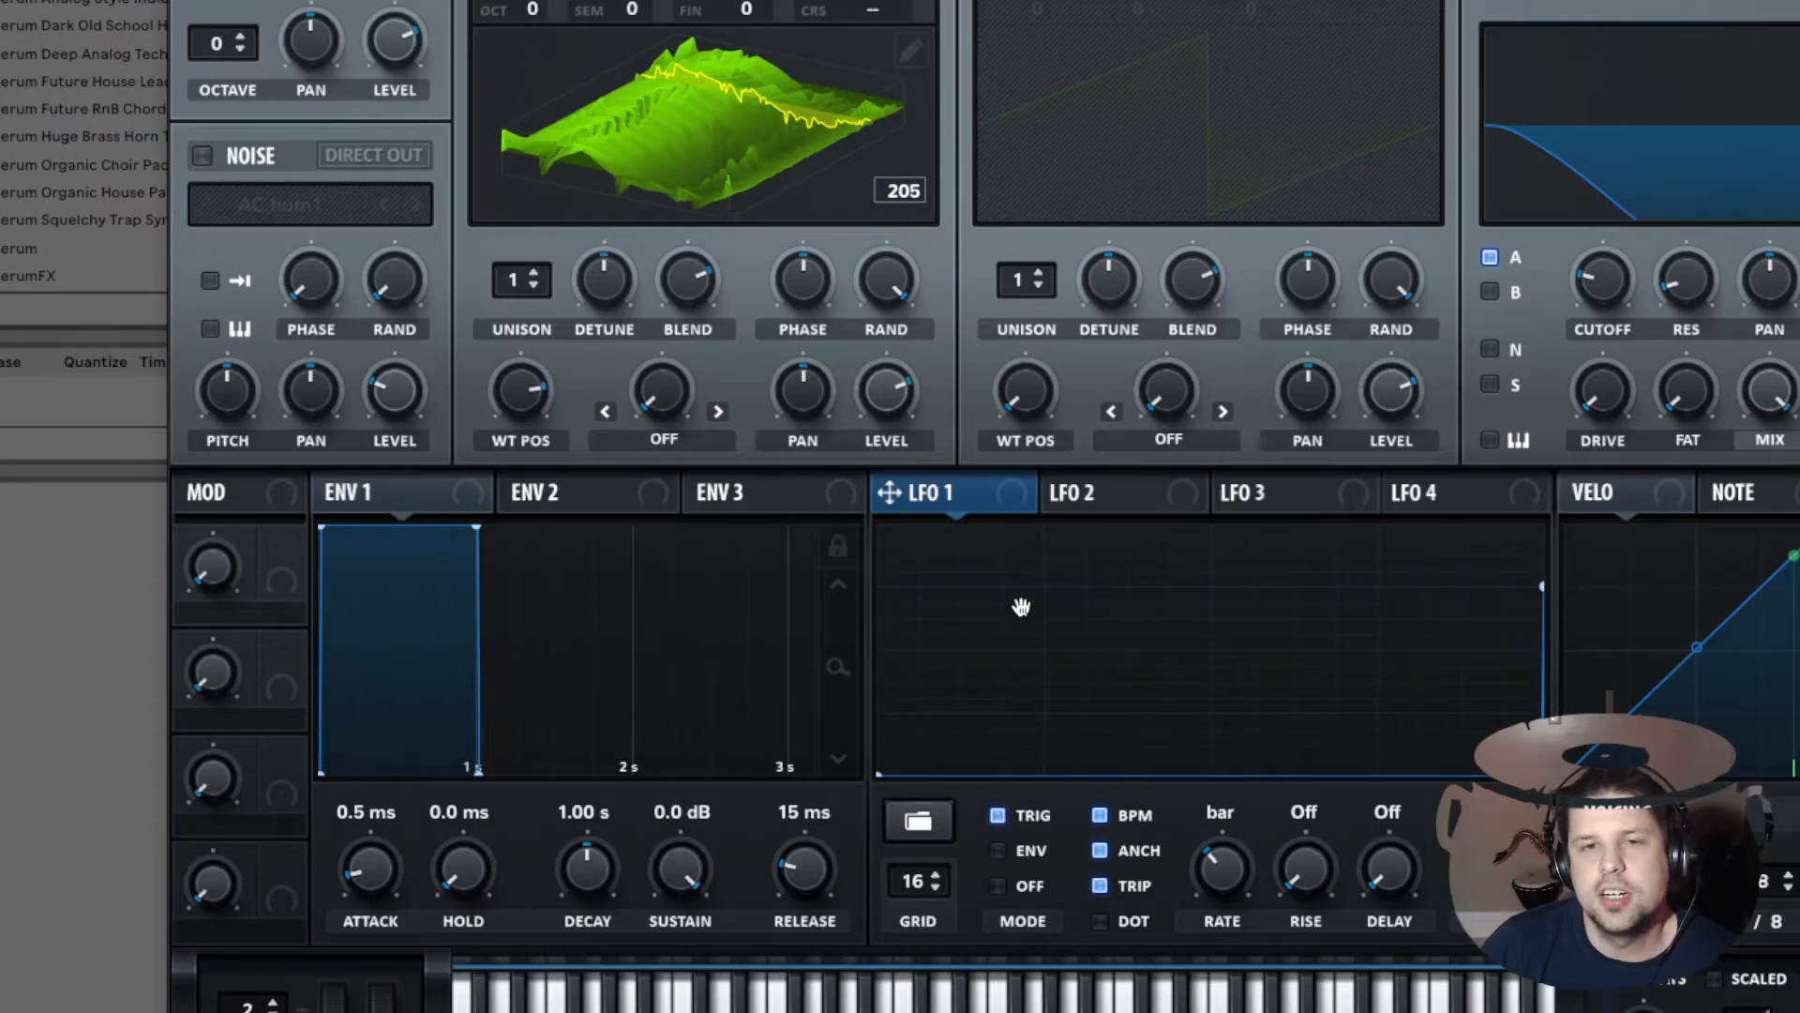
shift+click(1021, 606)
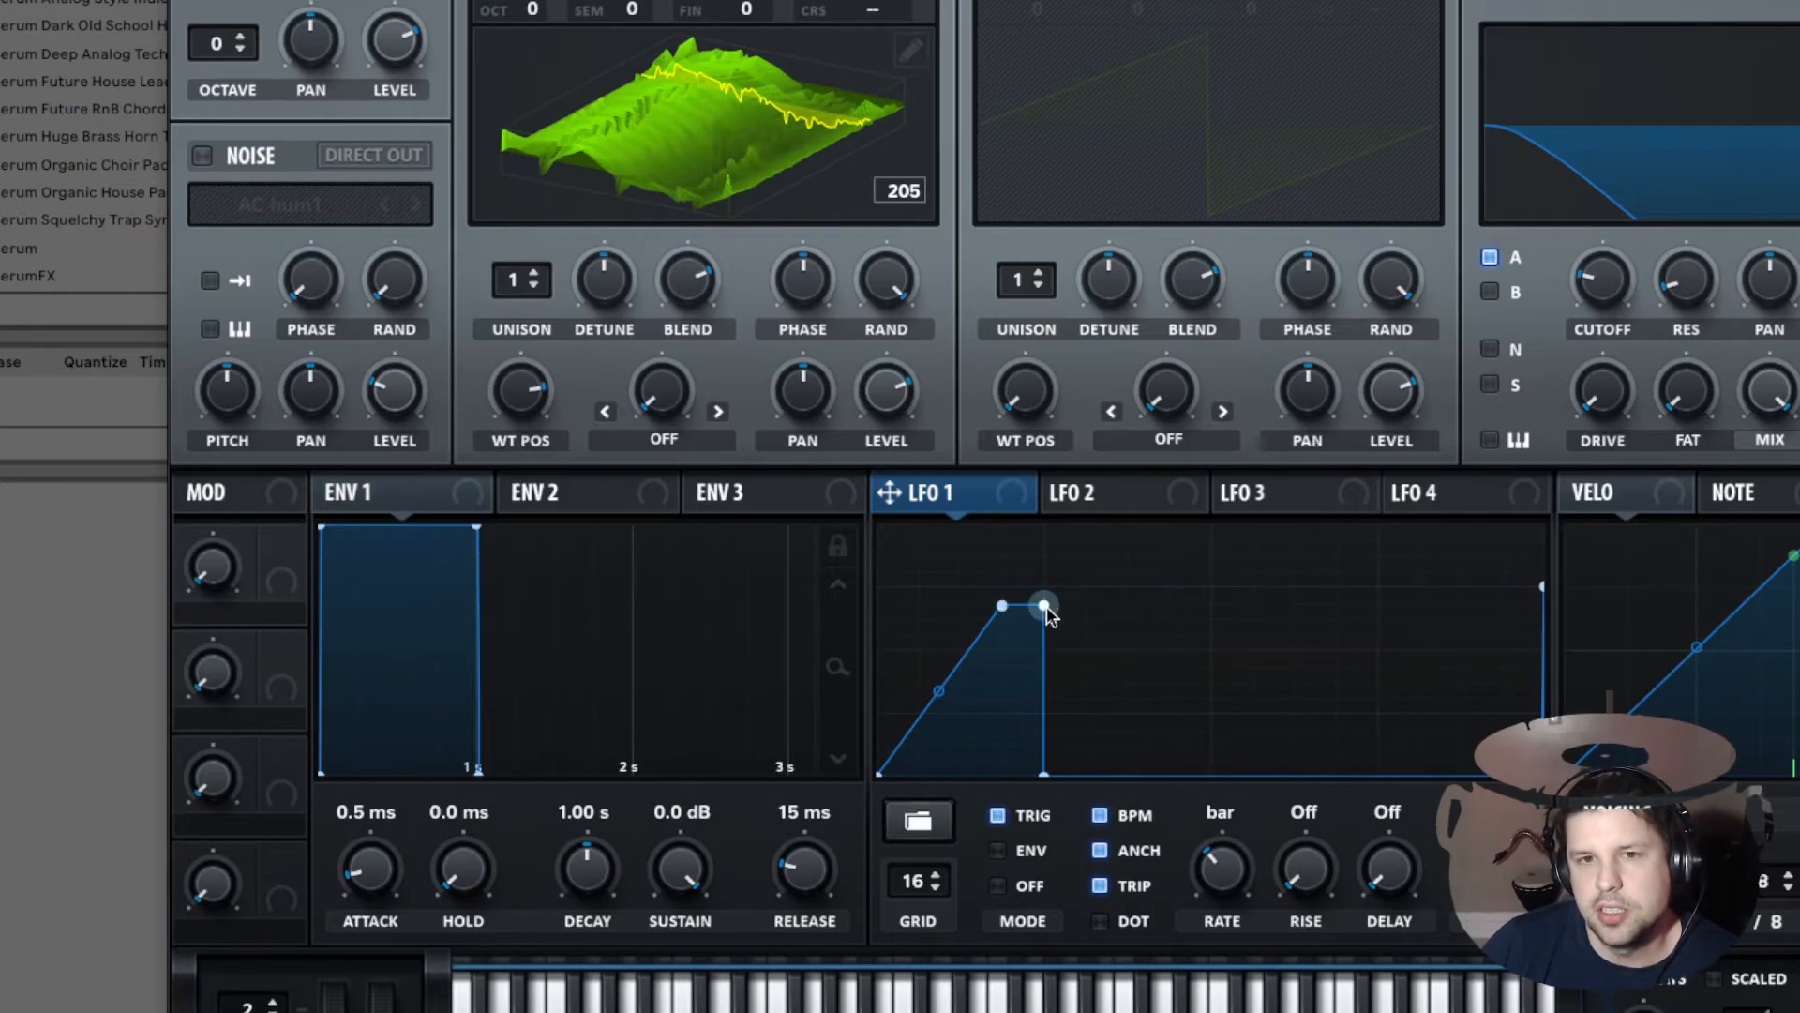
double_click(1045, 608)
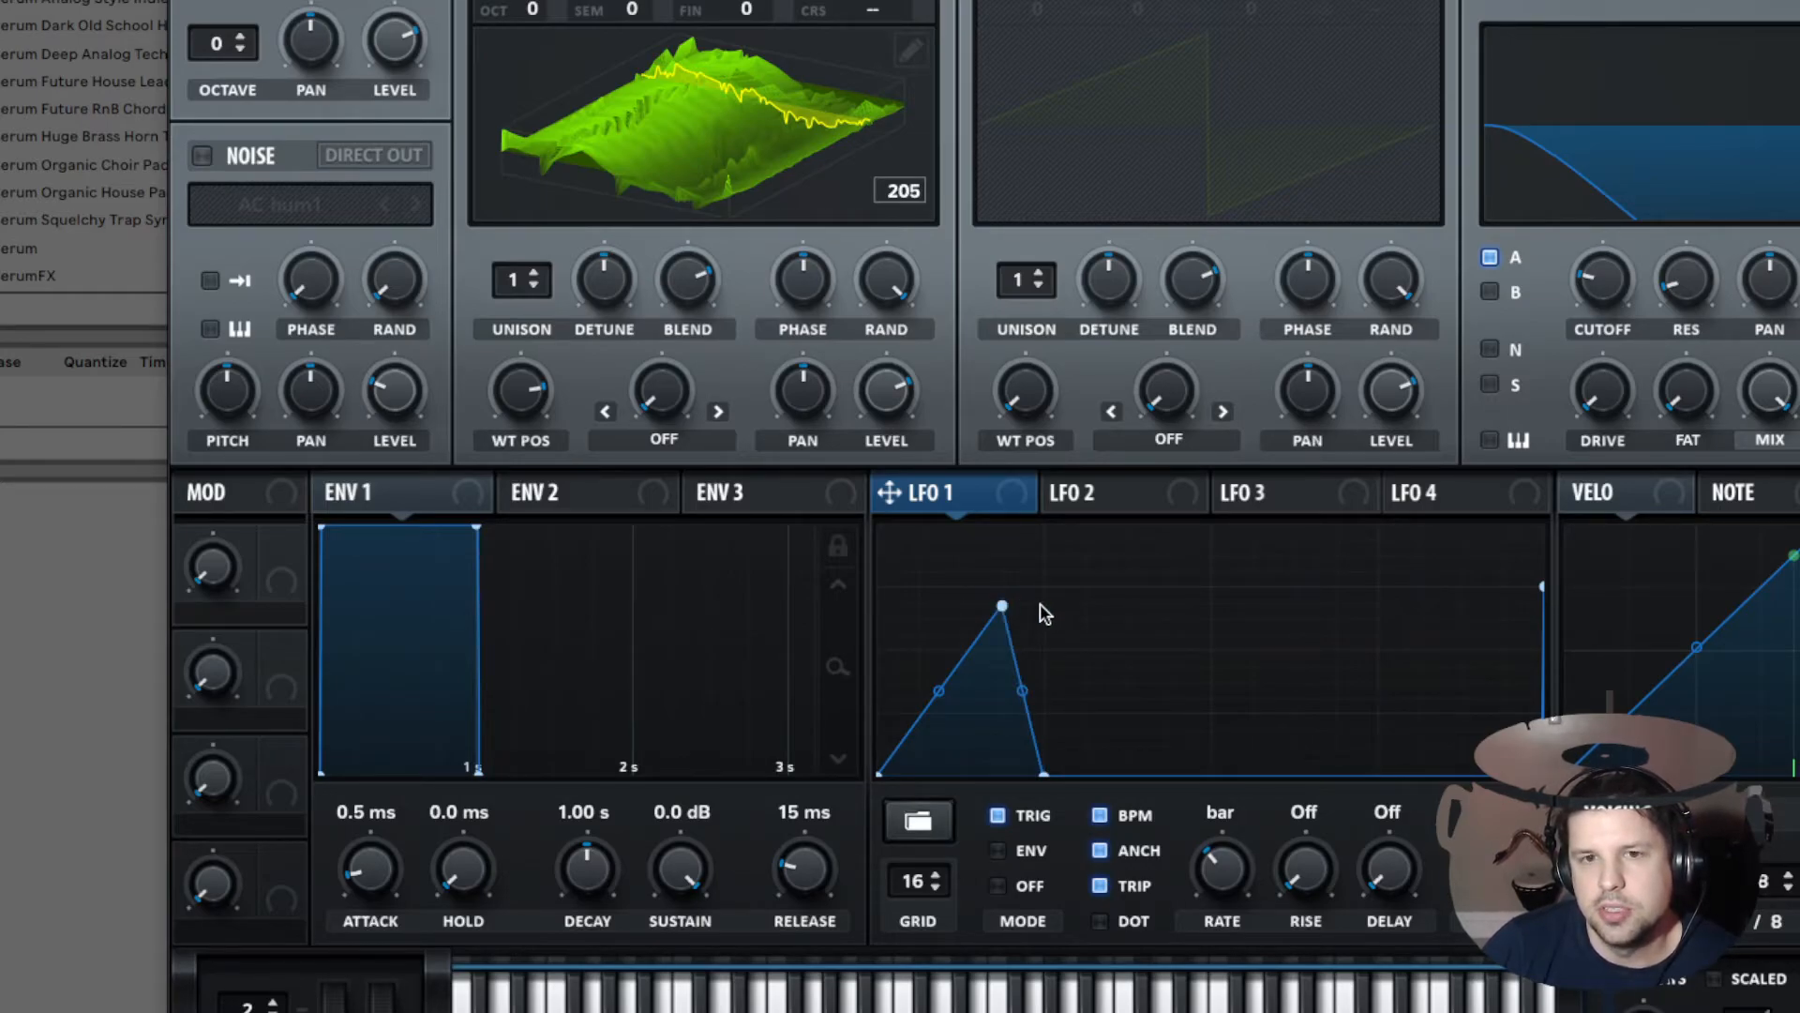
shift+click(1144, 626)
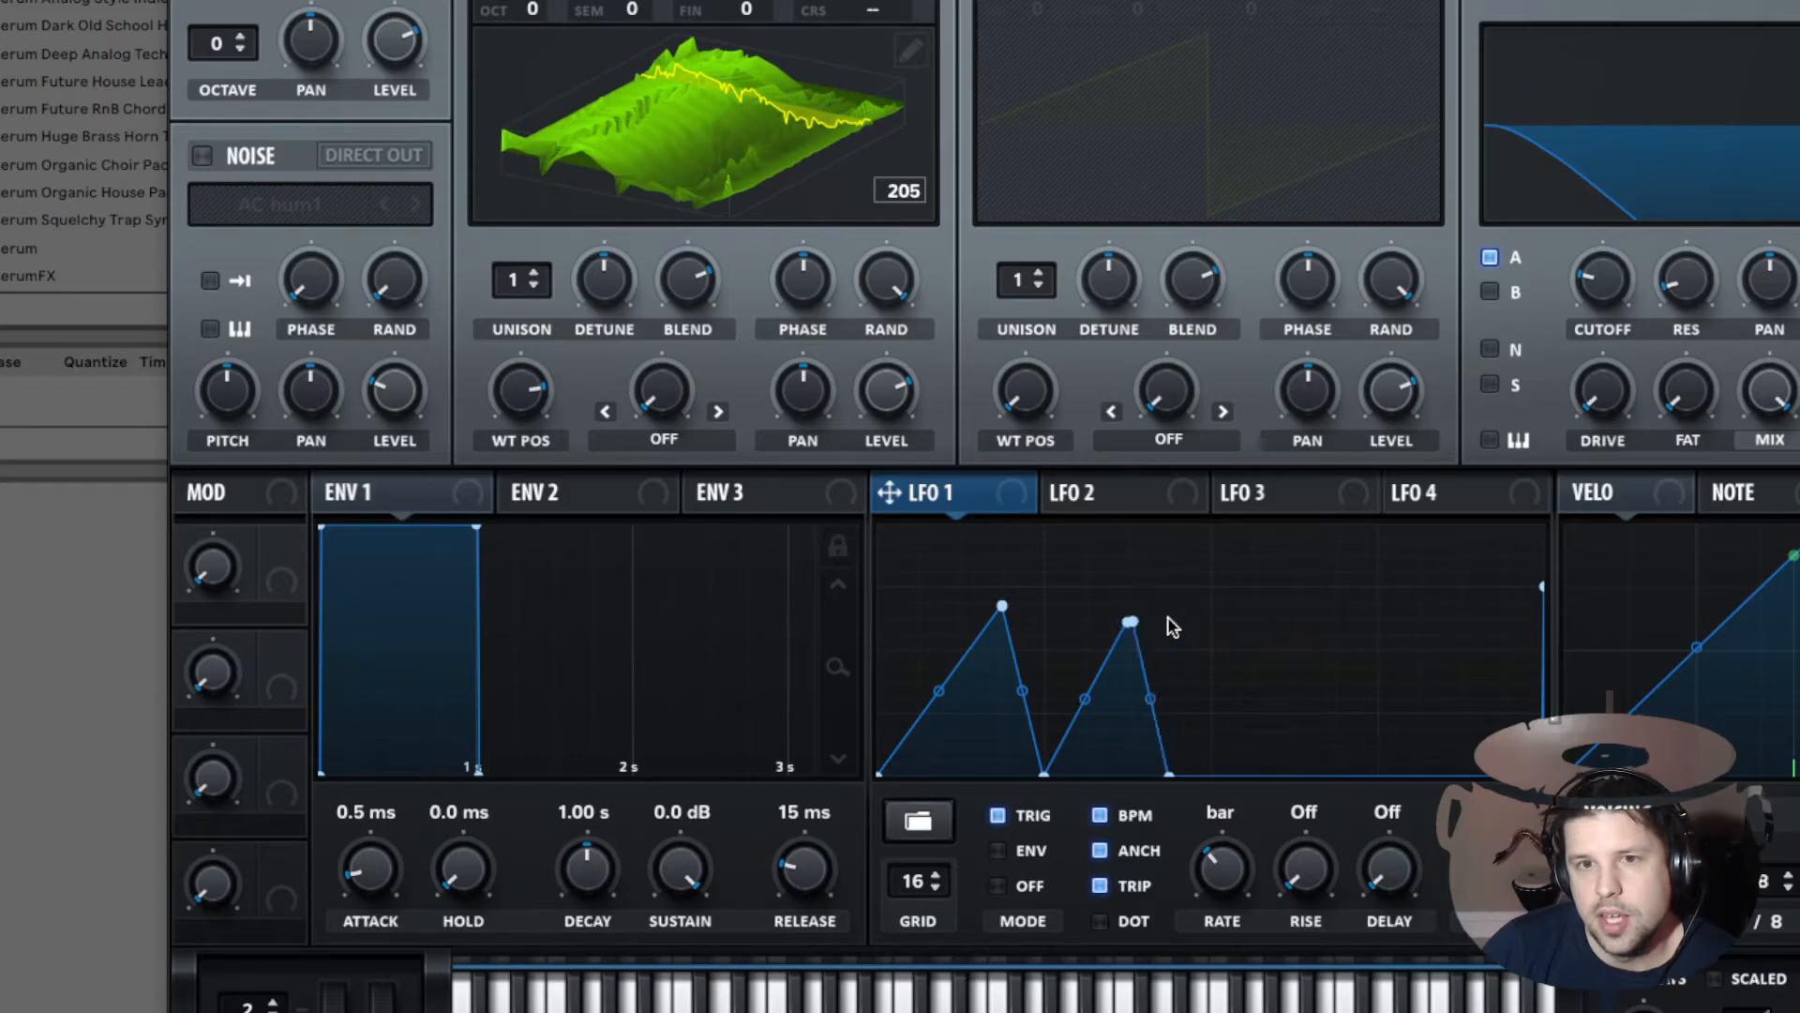
double_click(1169, 621)
drag(1128, 623, 1130, 592)
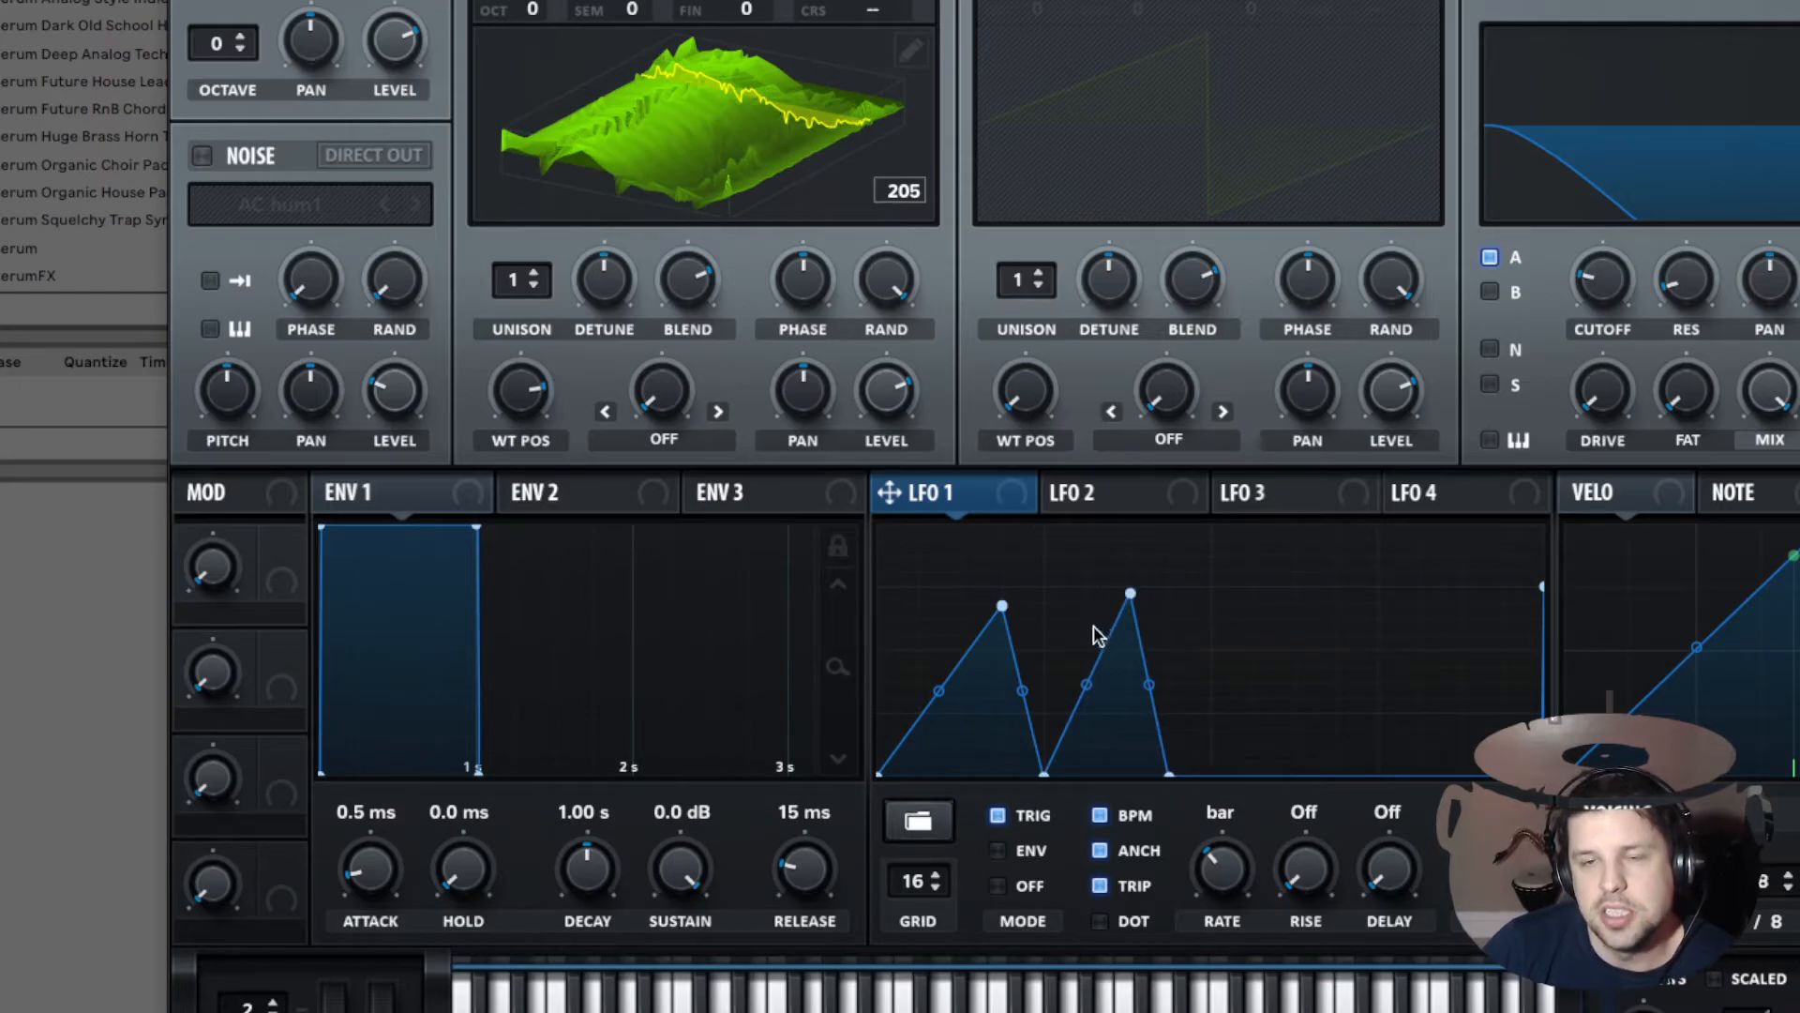
Step: Add two longer rising ramps with vertical drops to complete the LFO 1 shape
double_click(1298, 621)
drag(1336, 617, 1295, 588)
click(1440, 595)
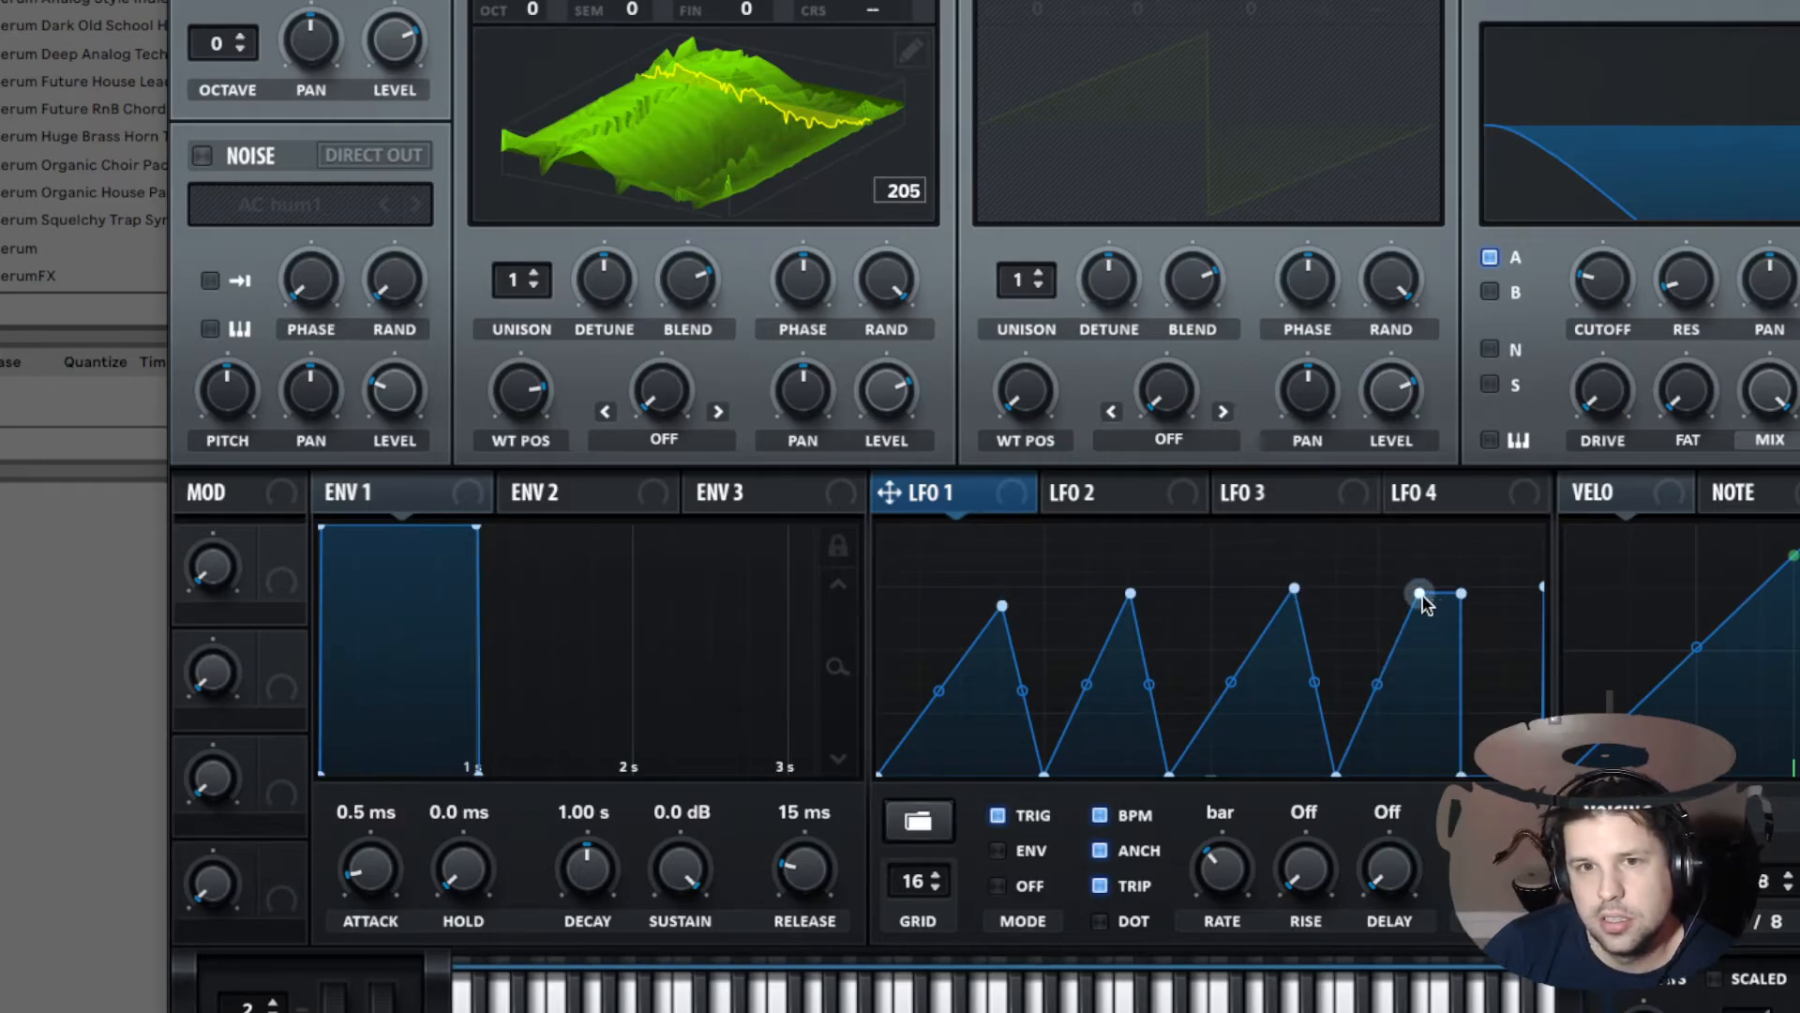
drag(1302, 587, 1339, 587)
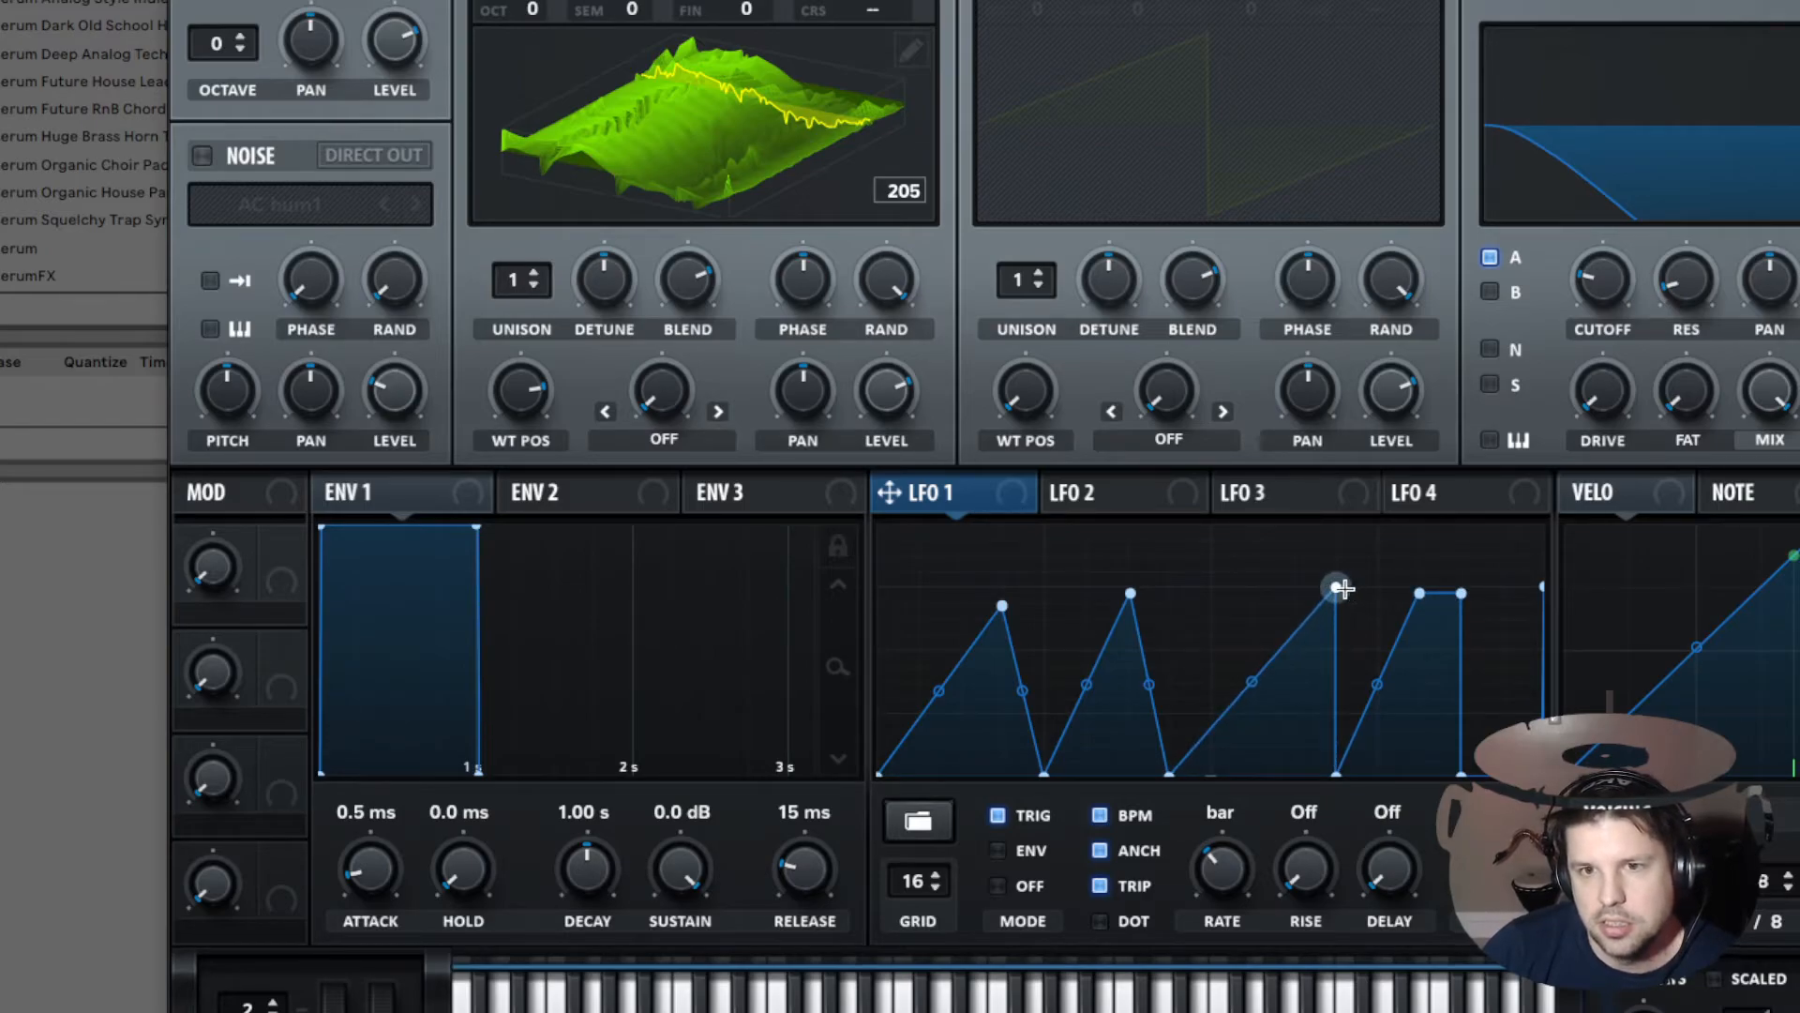
double_click(1420, 594)
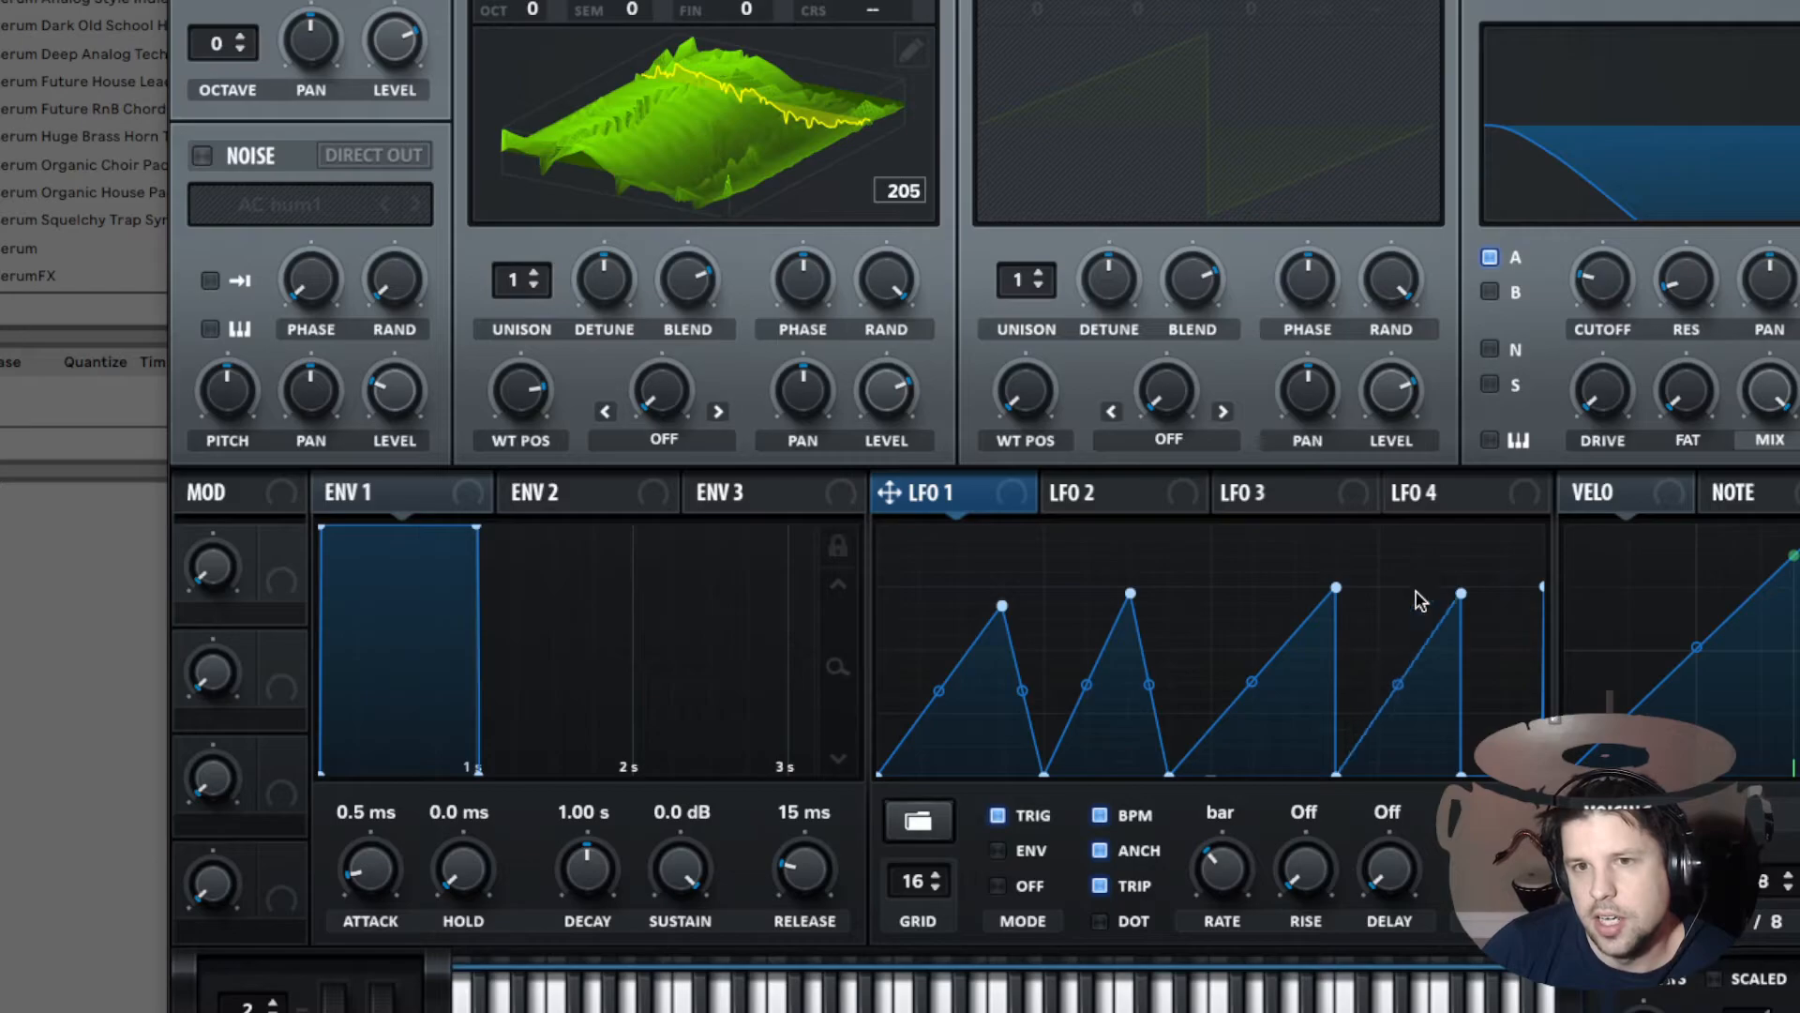
double_click(1543, 588)
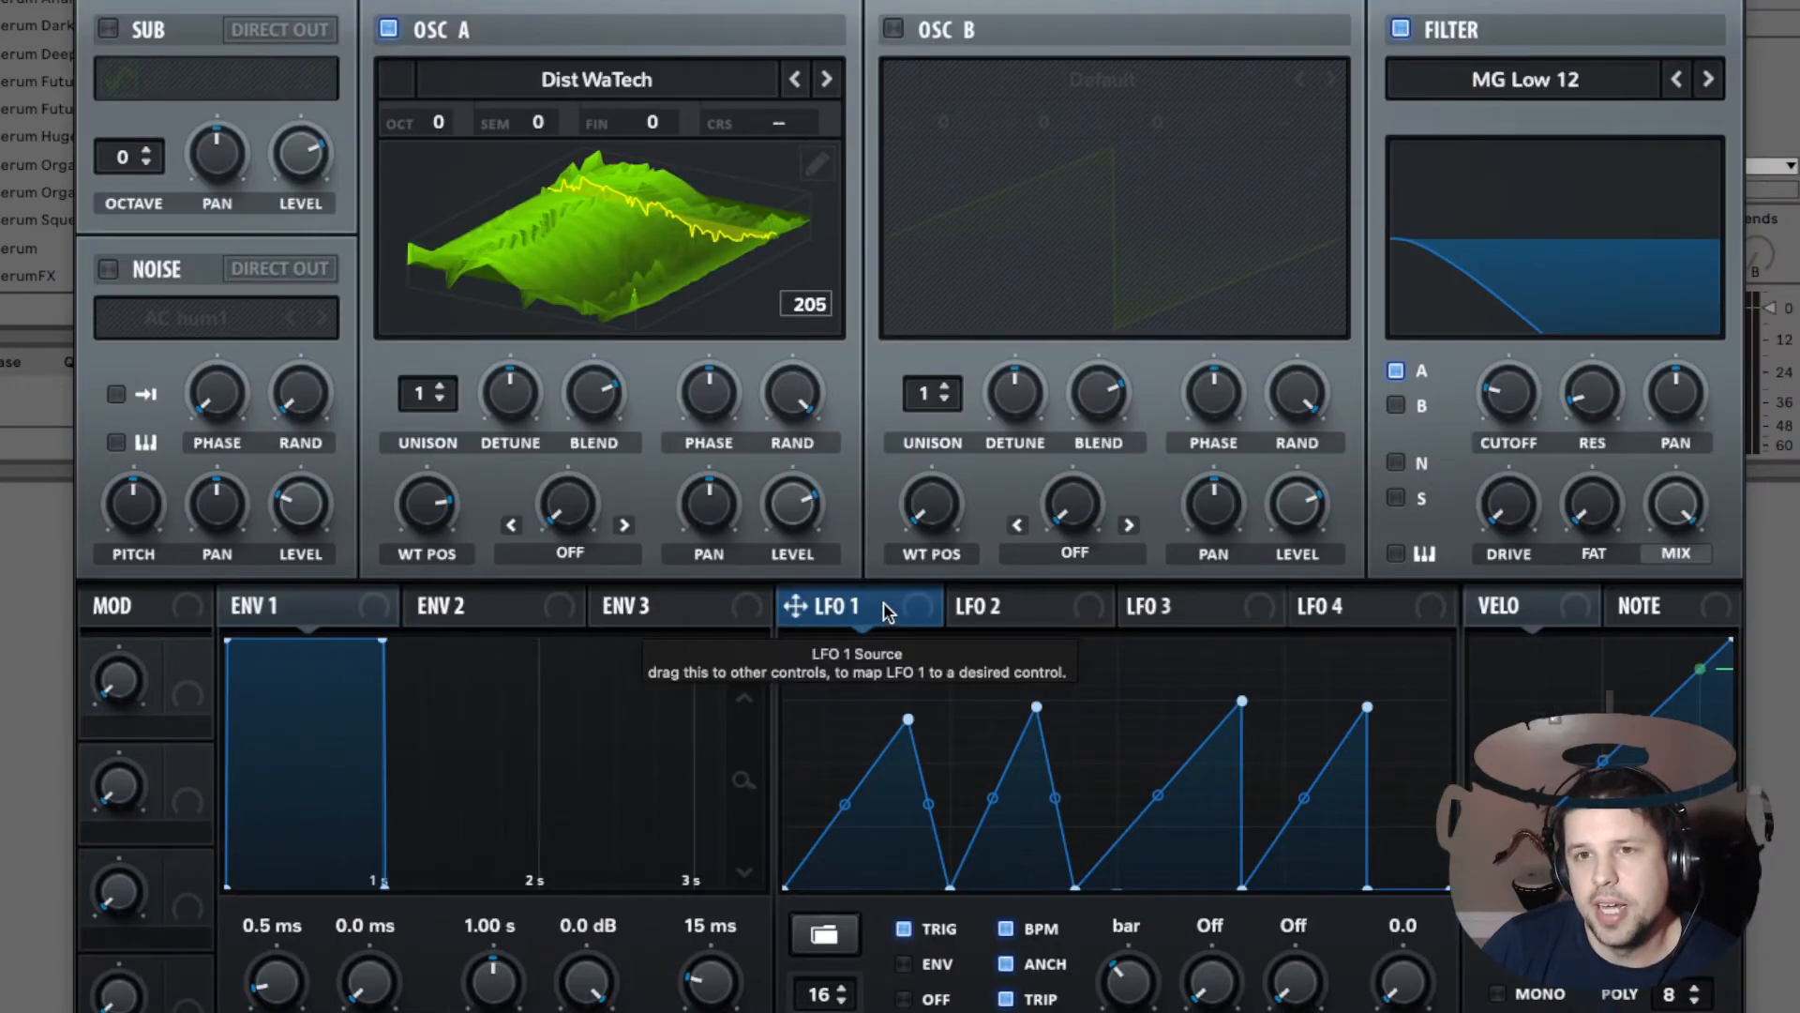
Step: Assign LFO 1 to the filter cutoff and set the modulation depth
drag(888, 492, 1434, 280)
drag(1341, 392, 1497, 389)
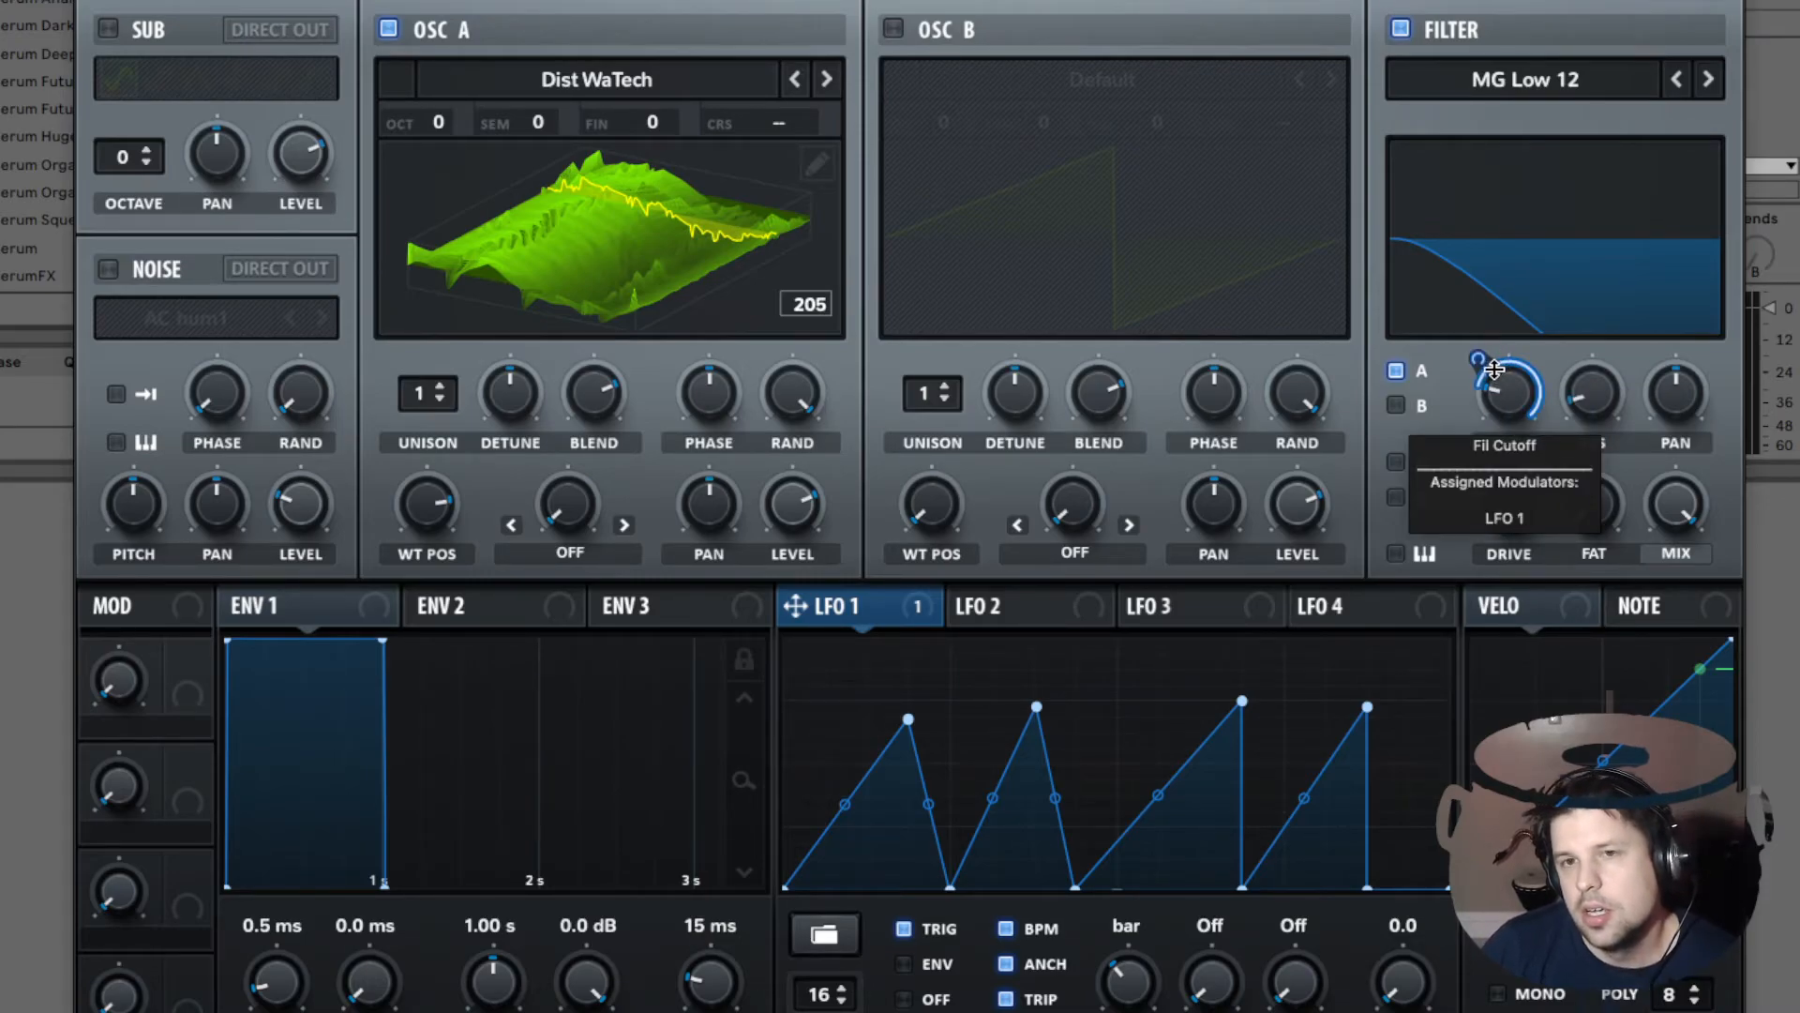
drag(1502, 361, 1502, 438)
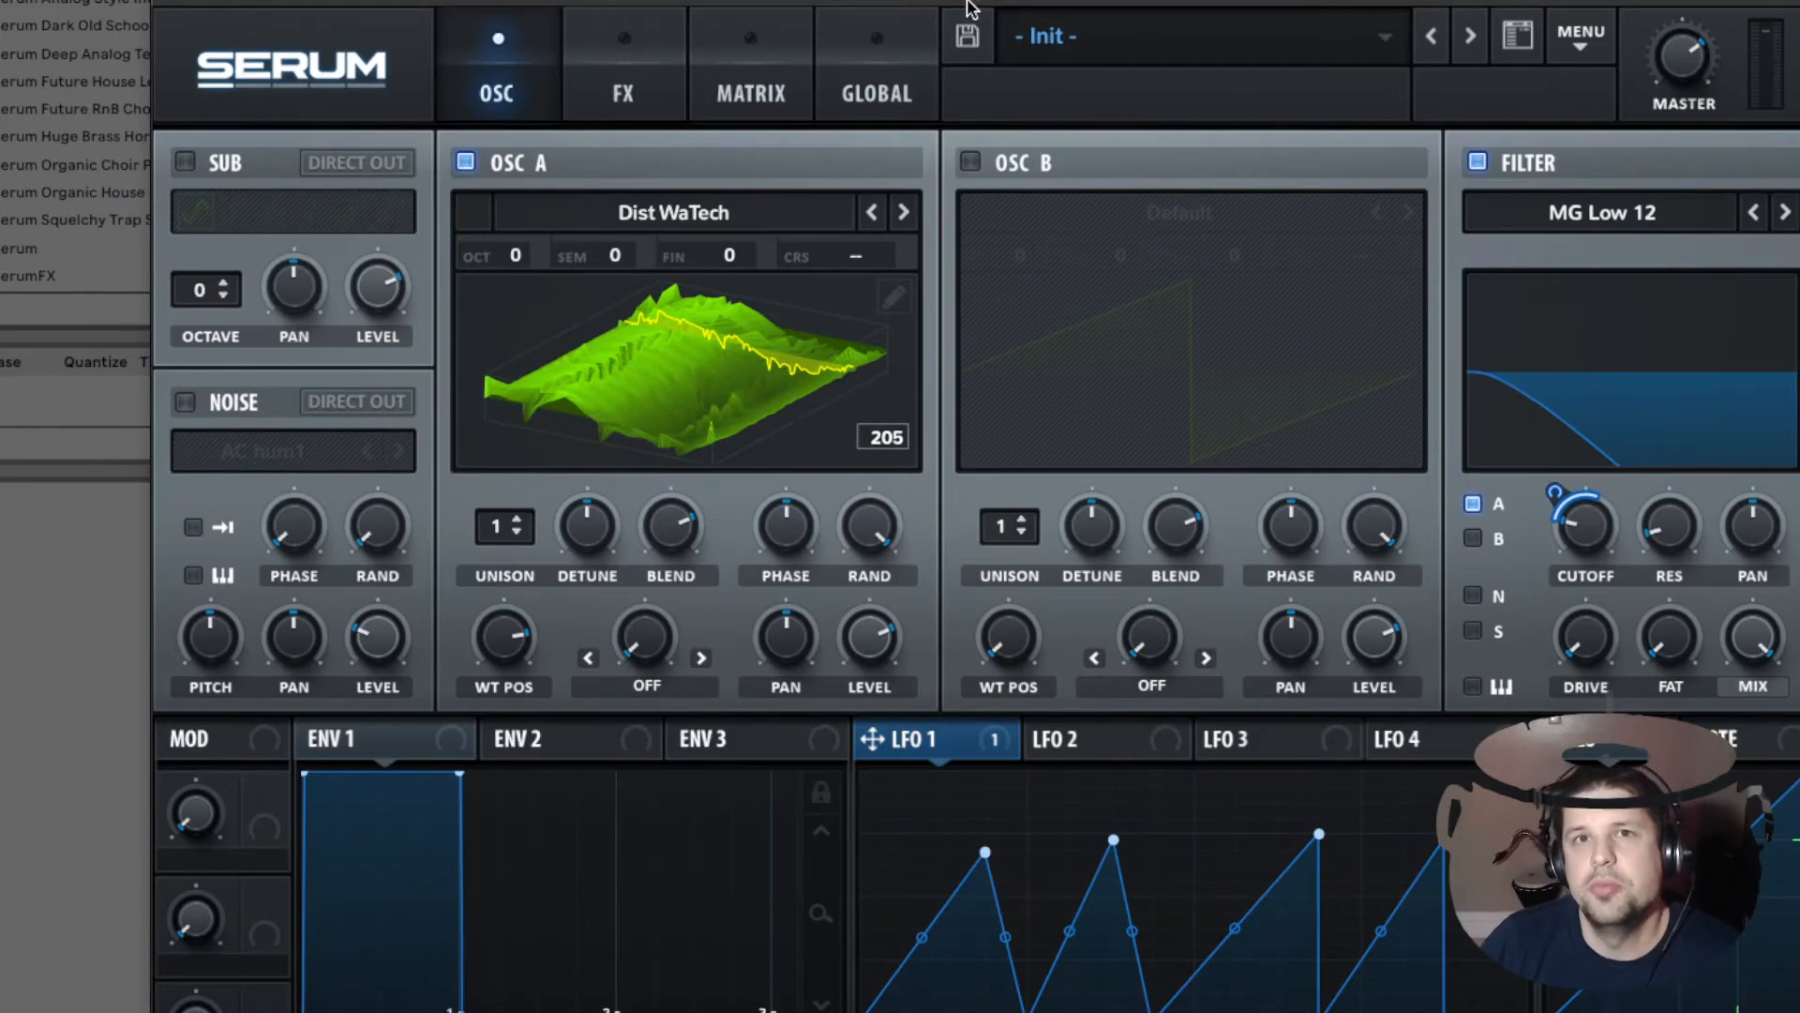
Step: Move the Serum plugin window to the right
drag(969, 2, 1014, 0)
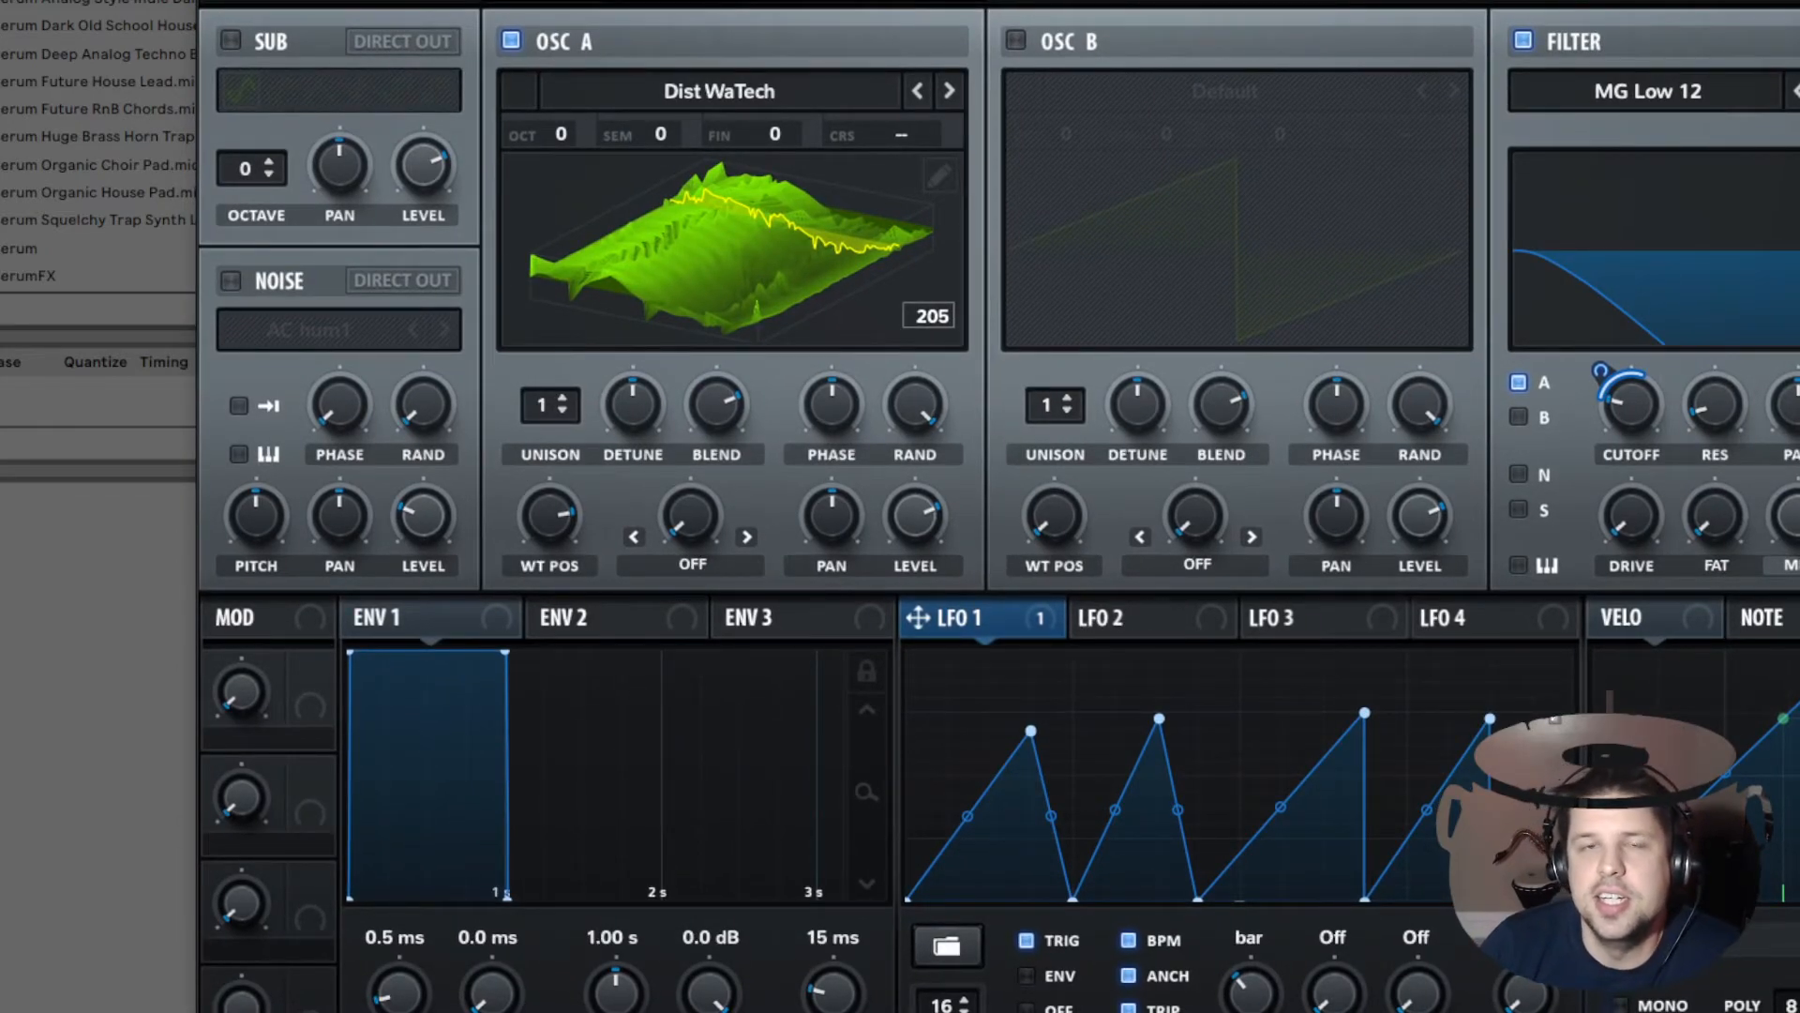
drag(1015, 0, 1046, 0)
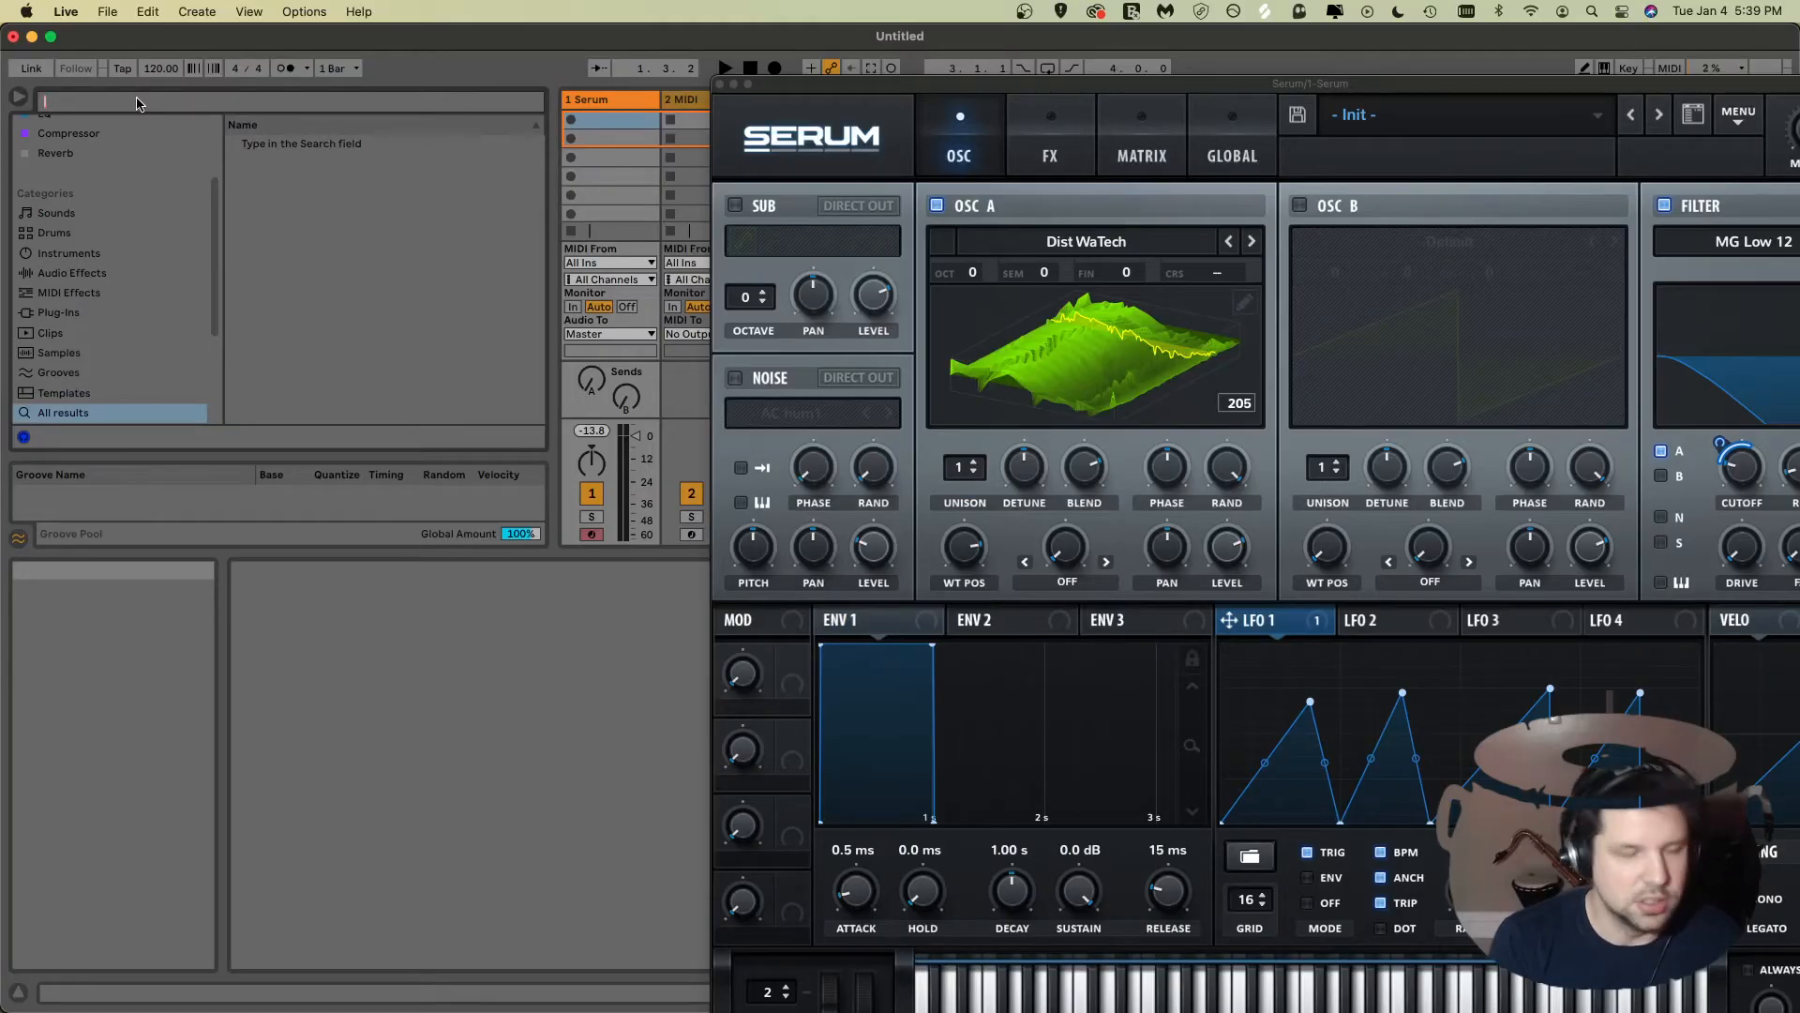
Step: Search the browser for shuffle drum loops
text(shuffle)
scroll(433, 227, down, 5)
scroll(434, 227, up, 3)
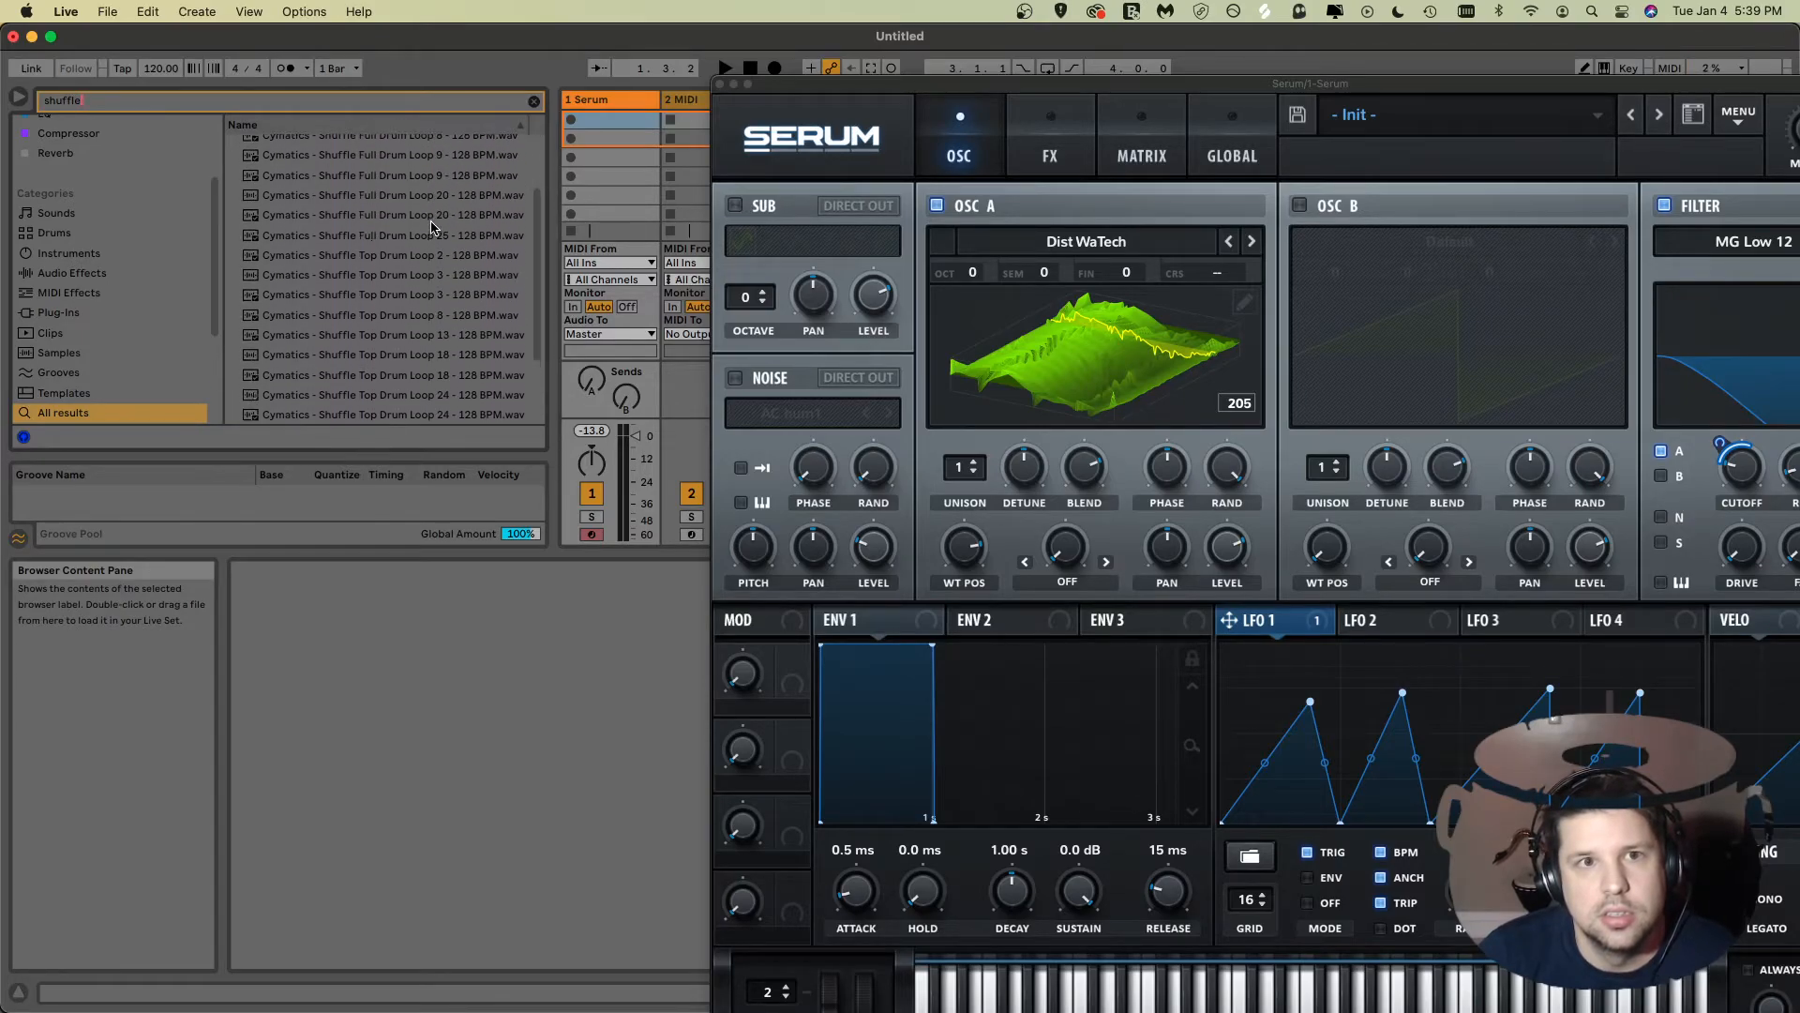
scroll(439, 197, up, 2)
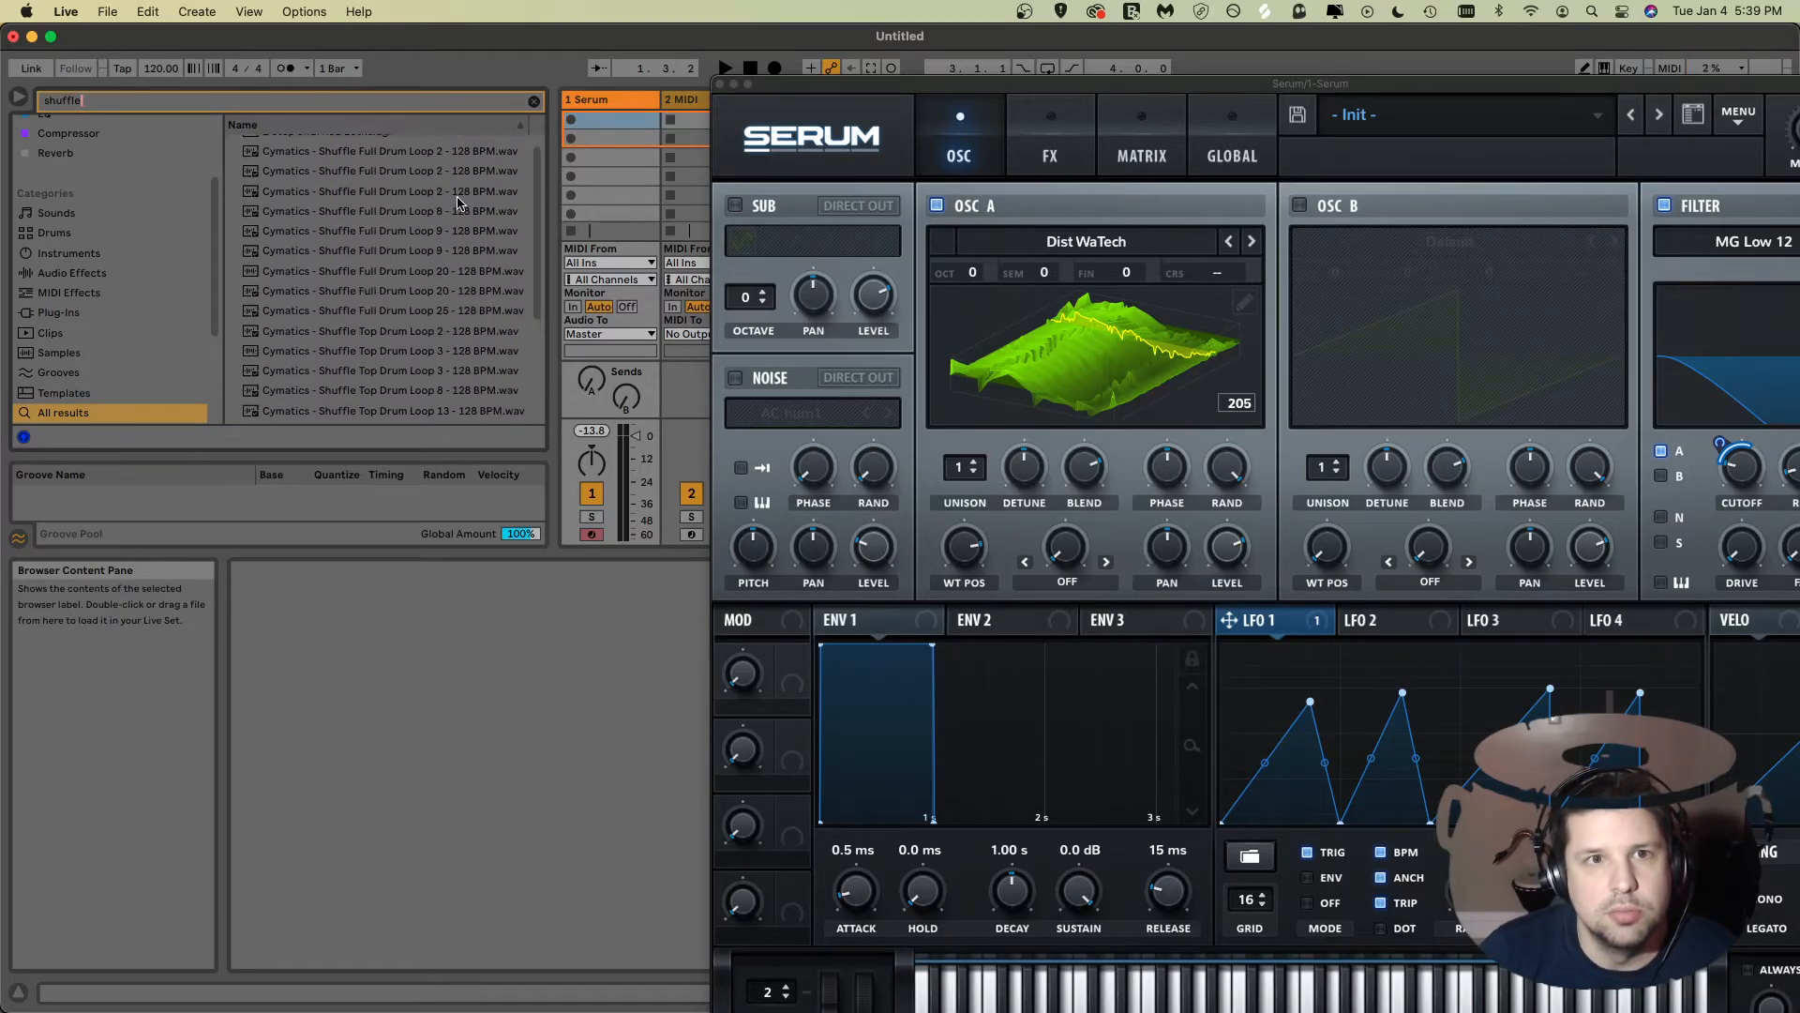
Step: Place Cymatics - Shuffle Full Drum Loop 9 - 128 BPM into the arrangement on a new audio track and loop its selection
click(450, 234)
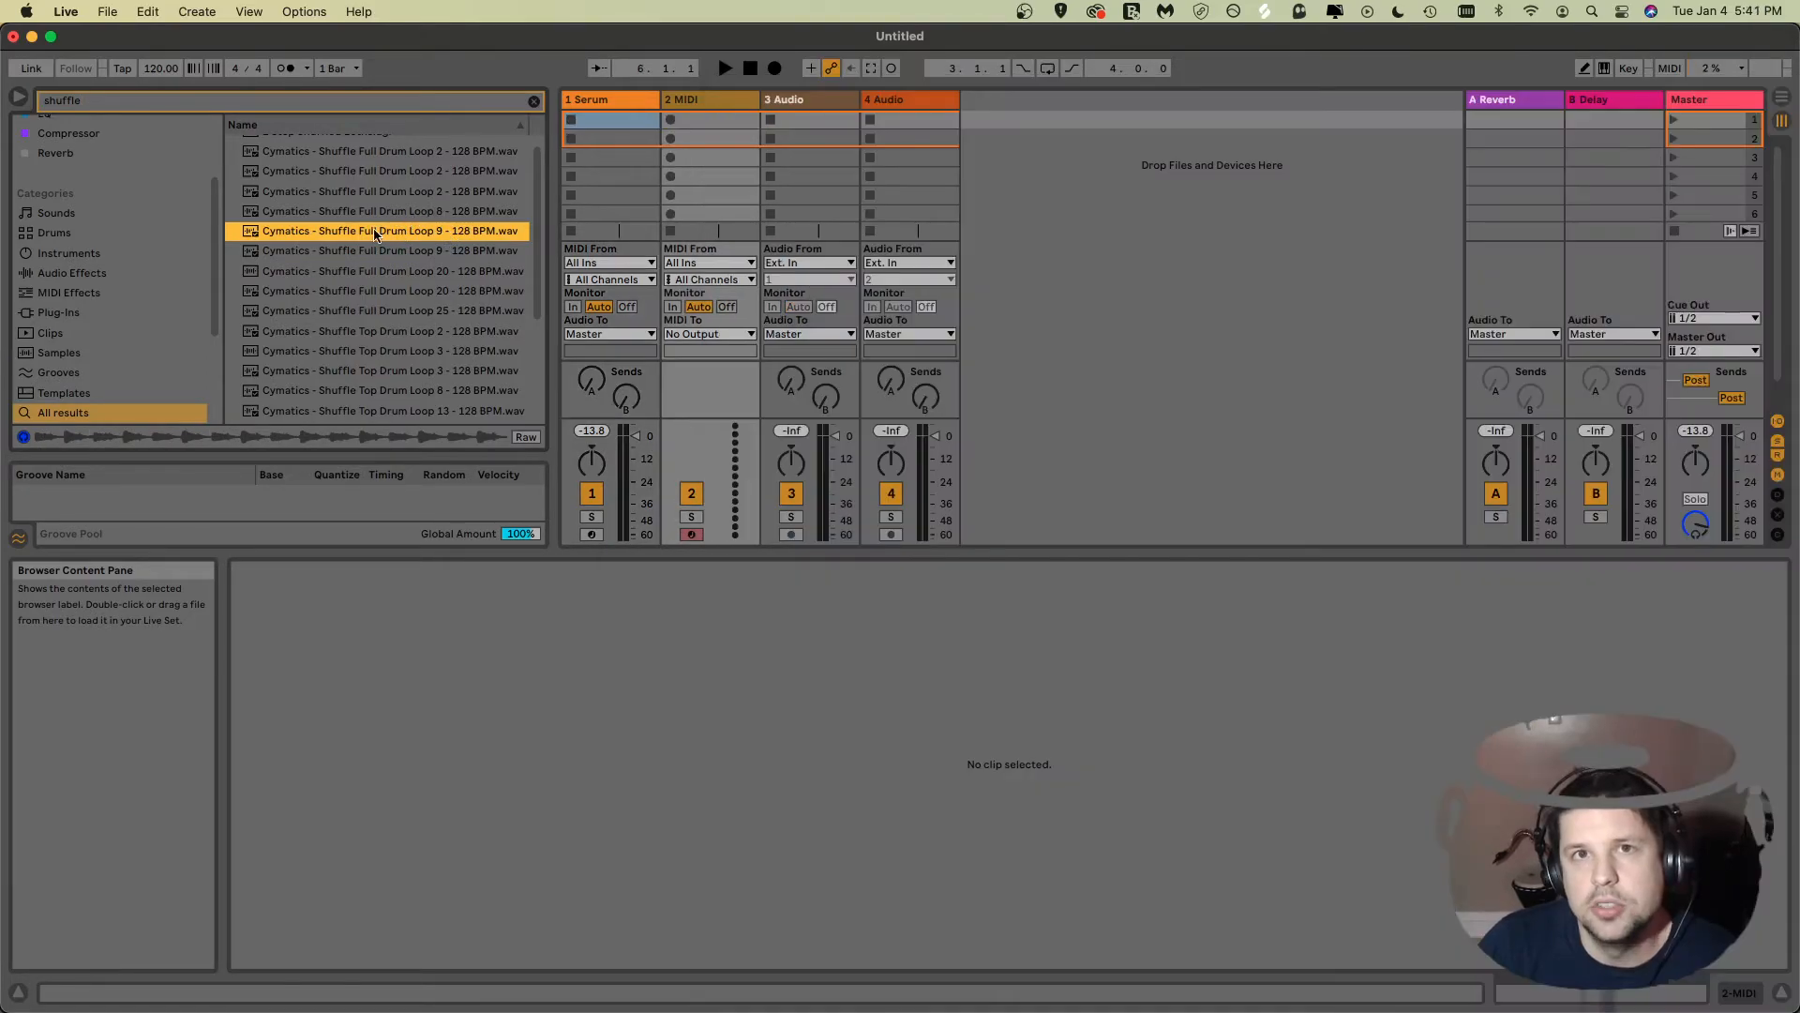
drag(374, 234, 568, 403)
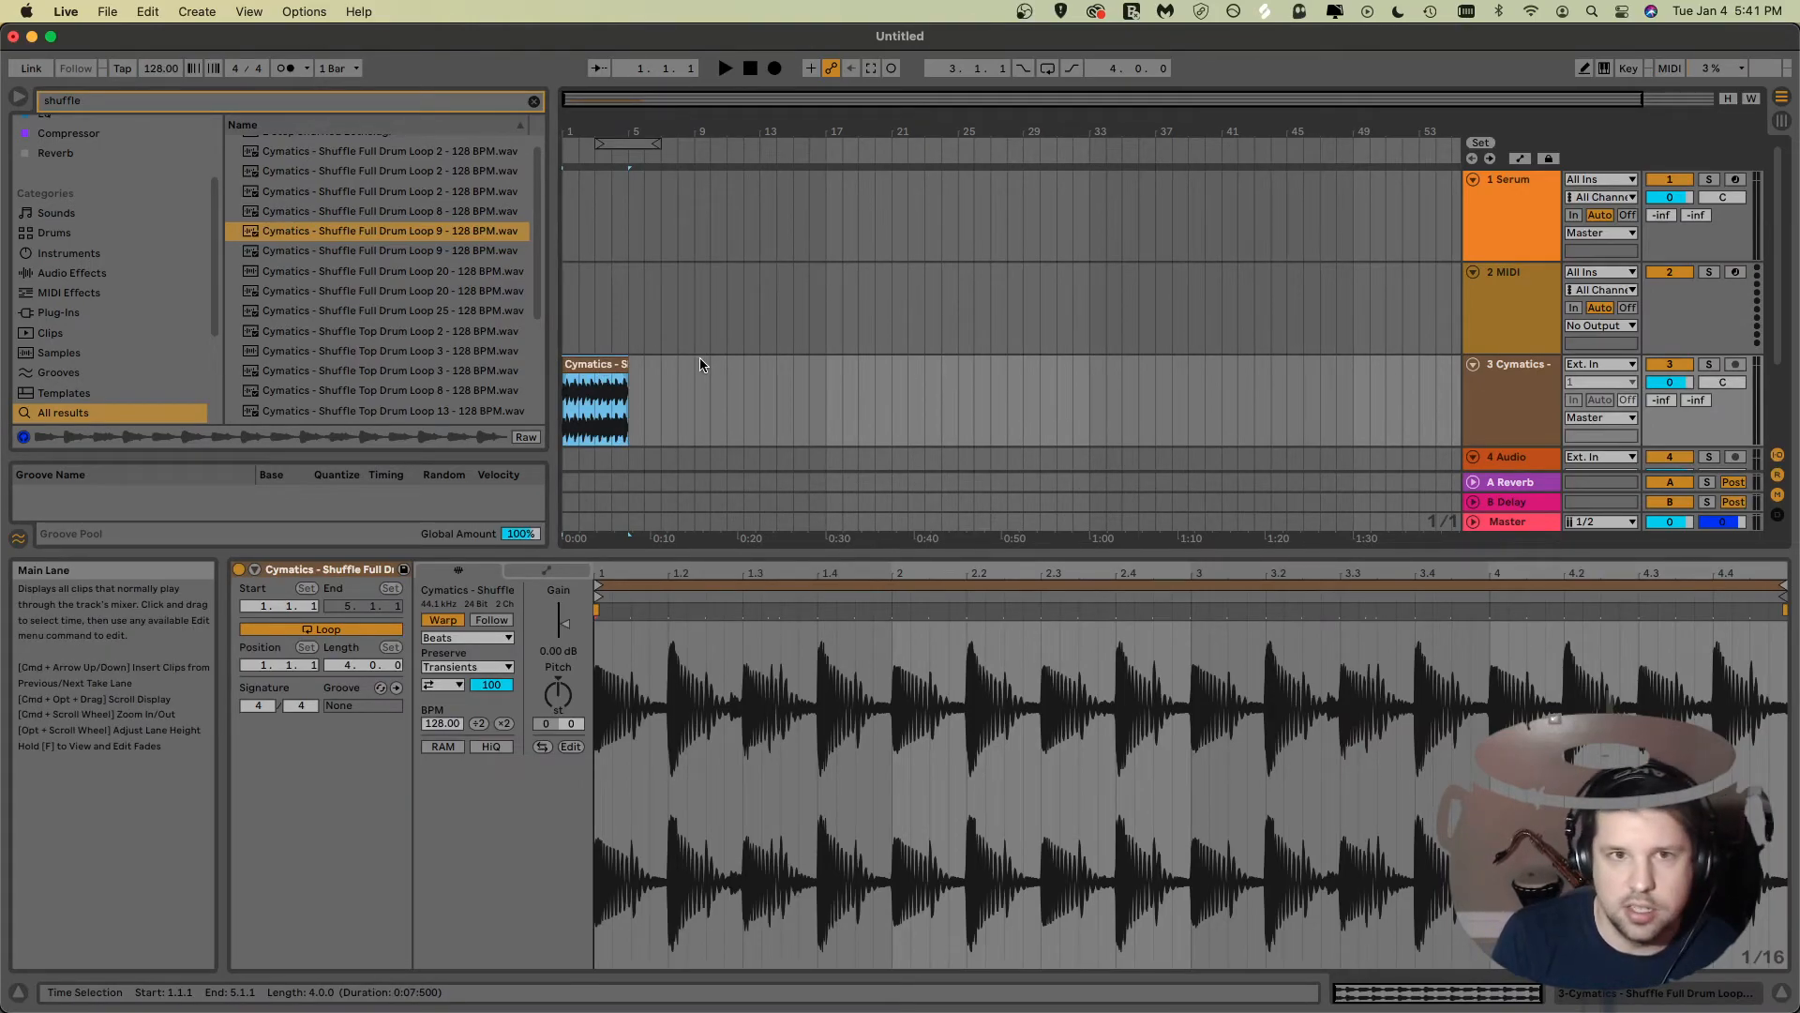
key(super+l)
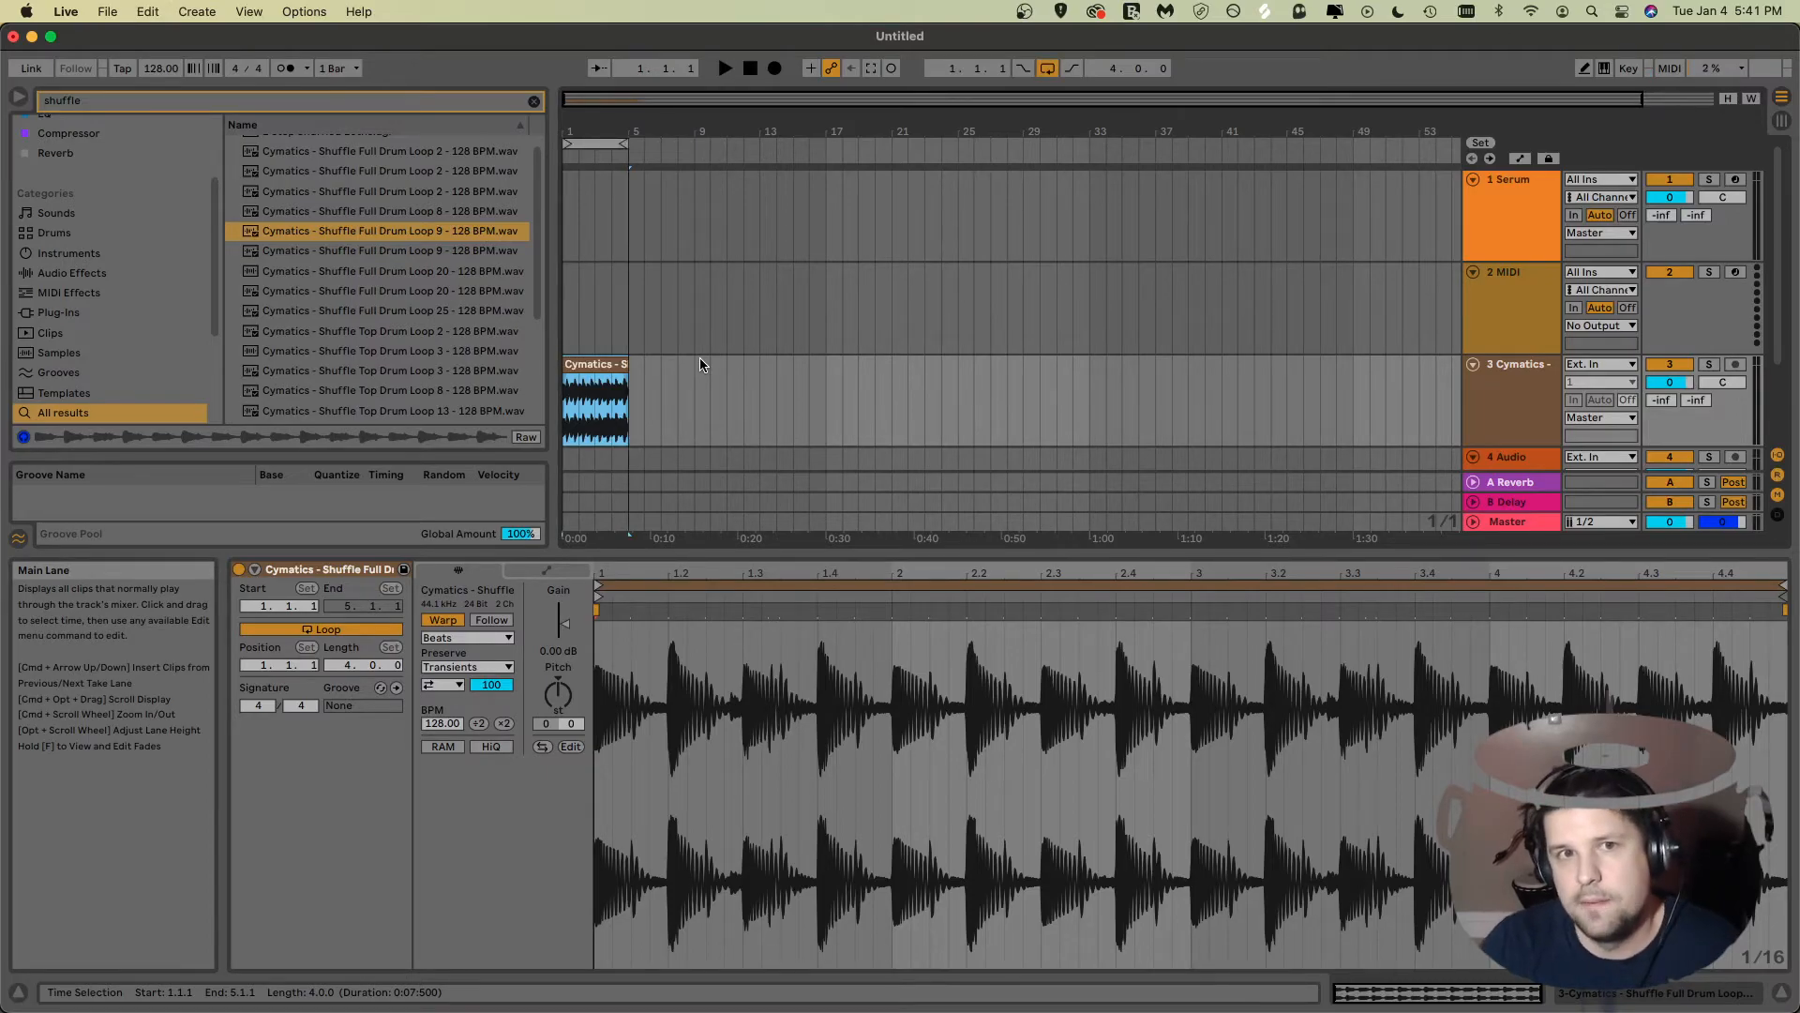
Step: Select the Serum track and start arrangement playback with the drum loop
click(569, 230)
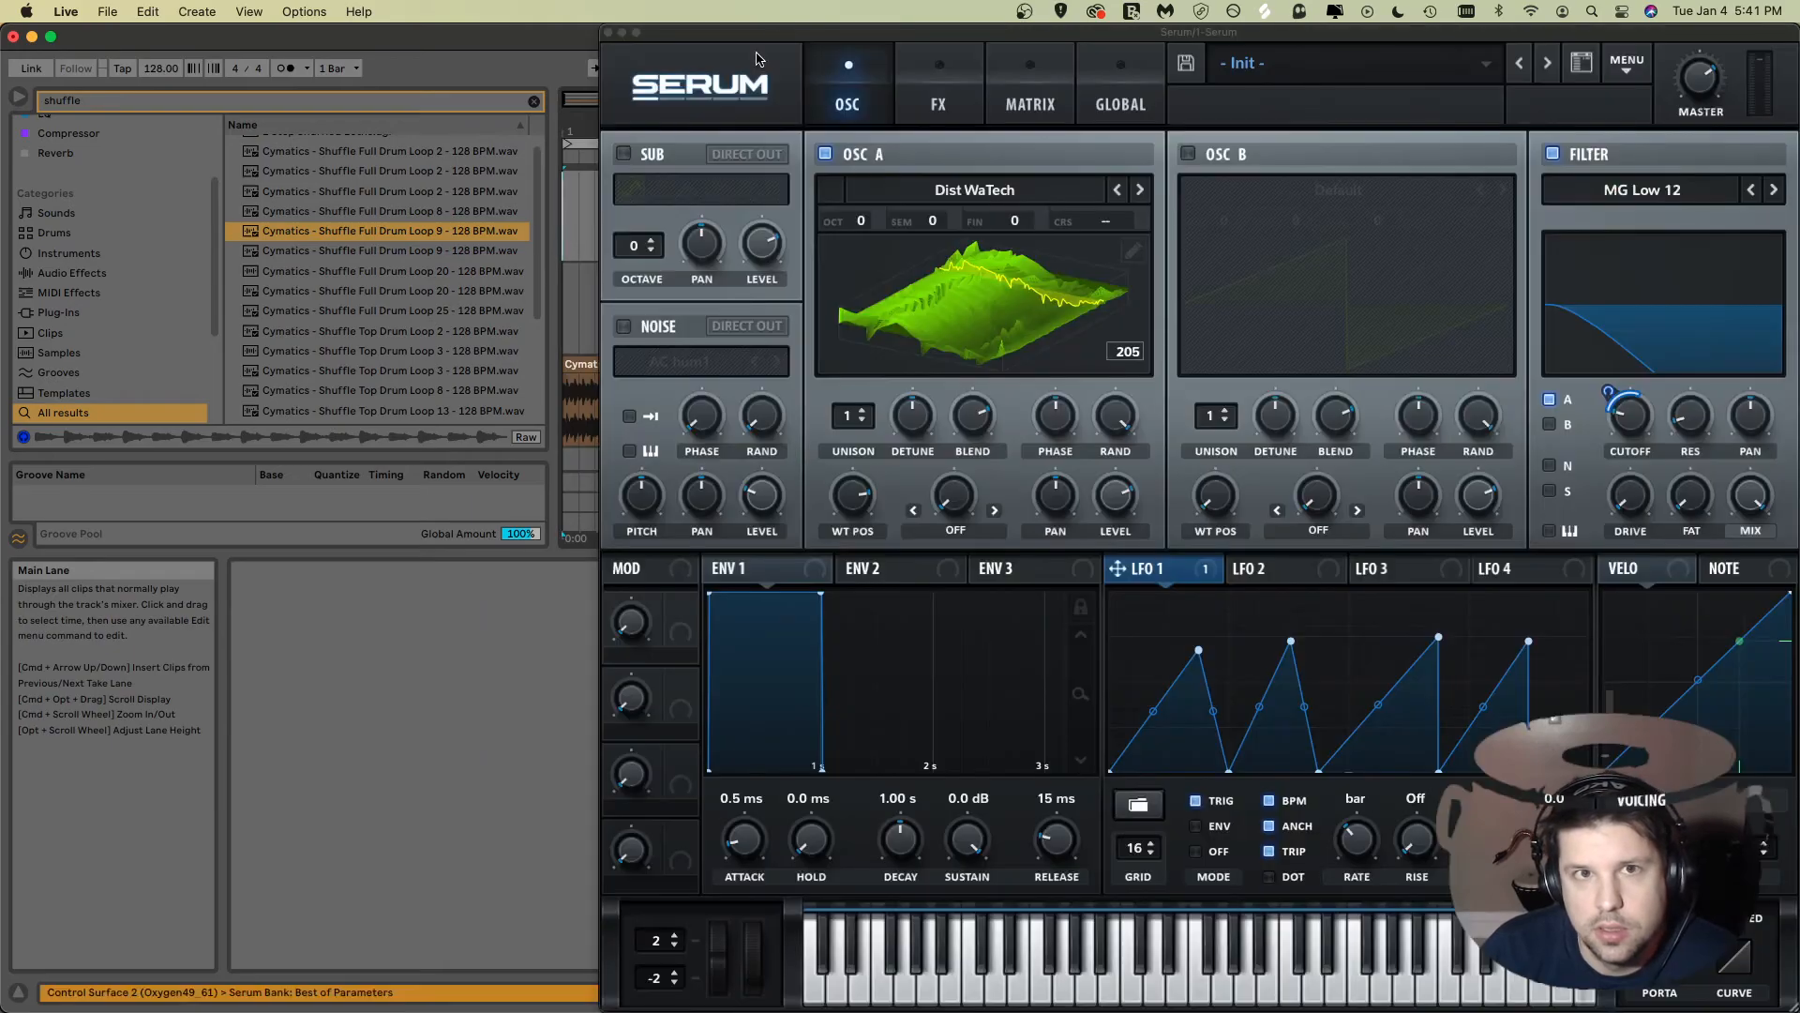
drag(777, 36, 842, 305)
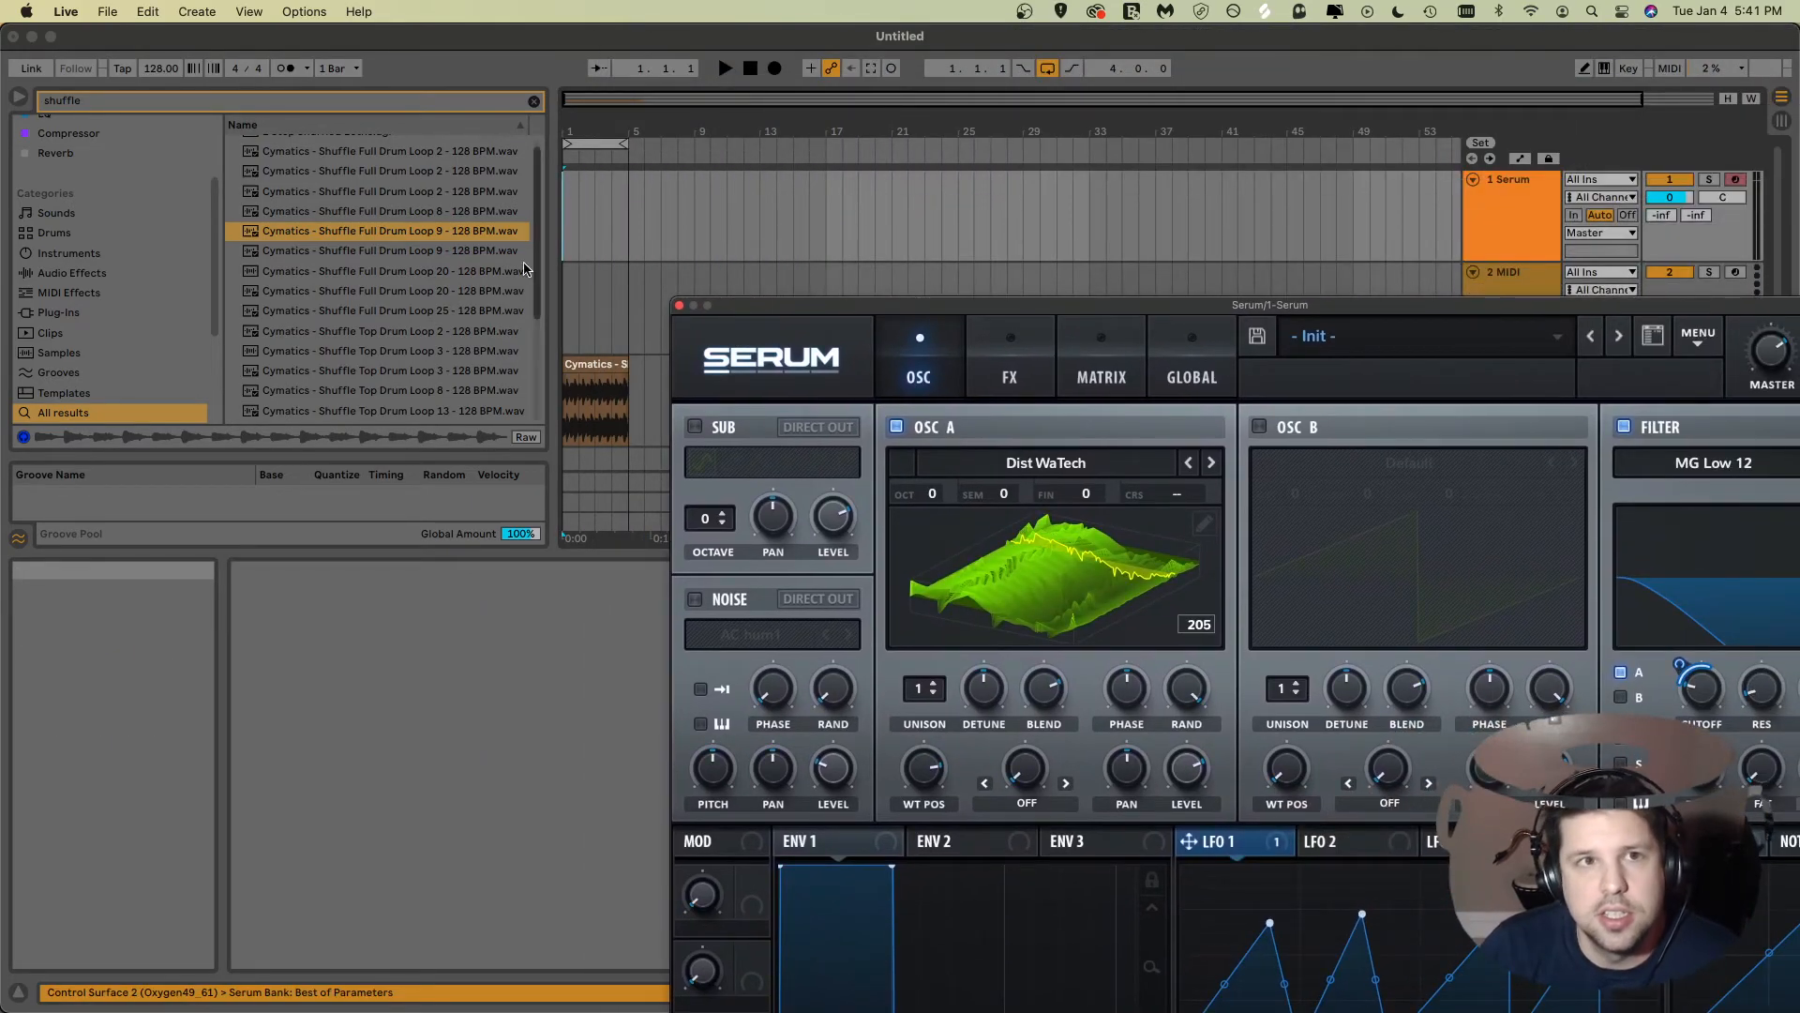
key(space)
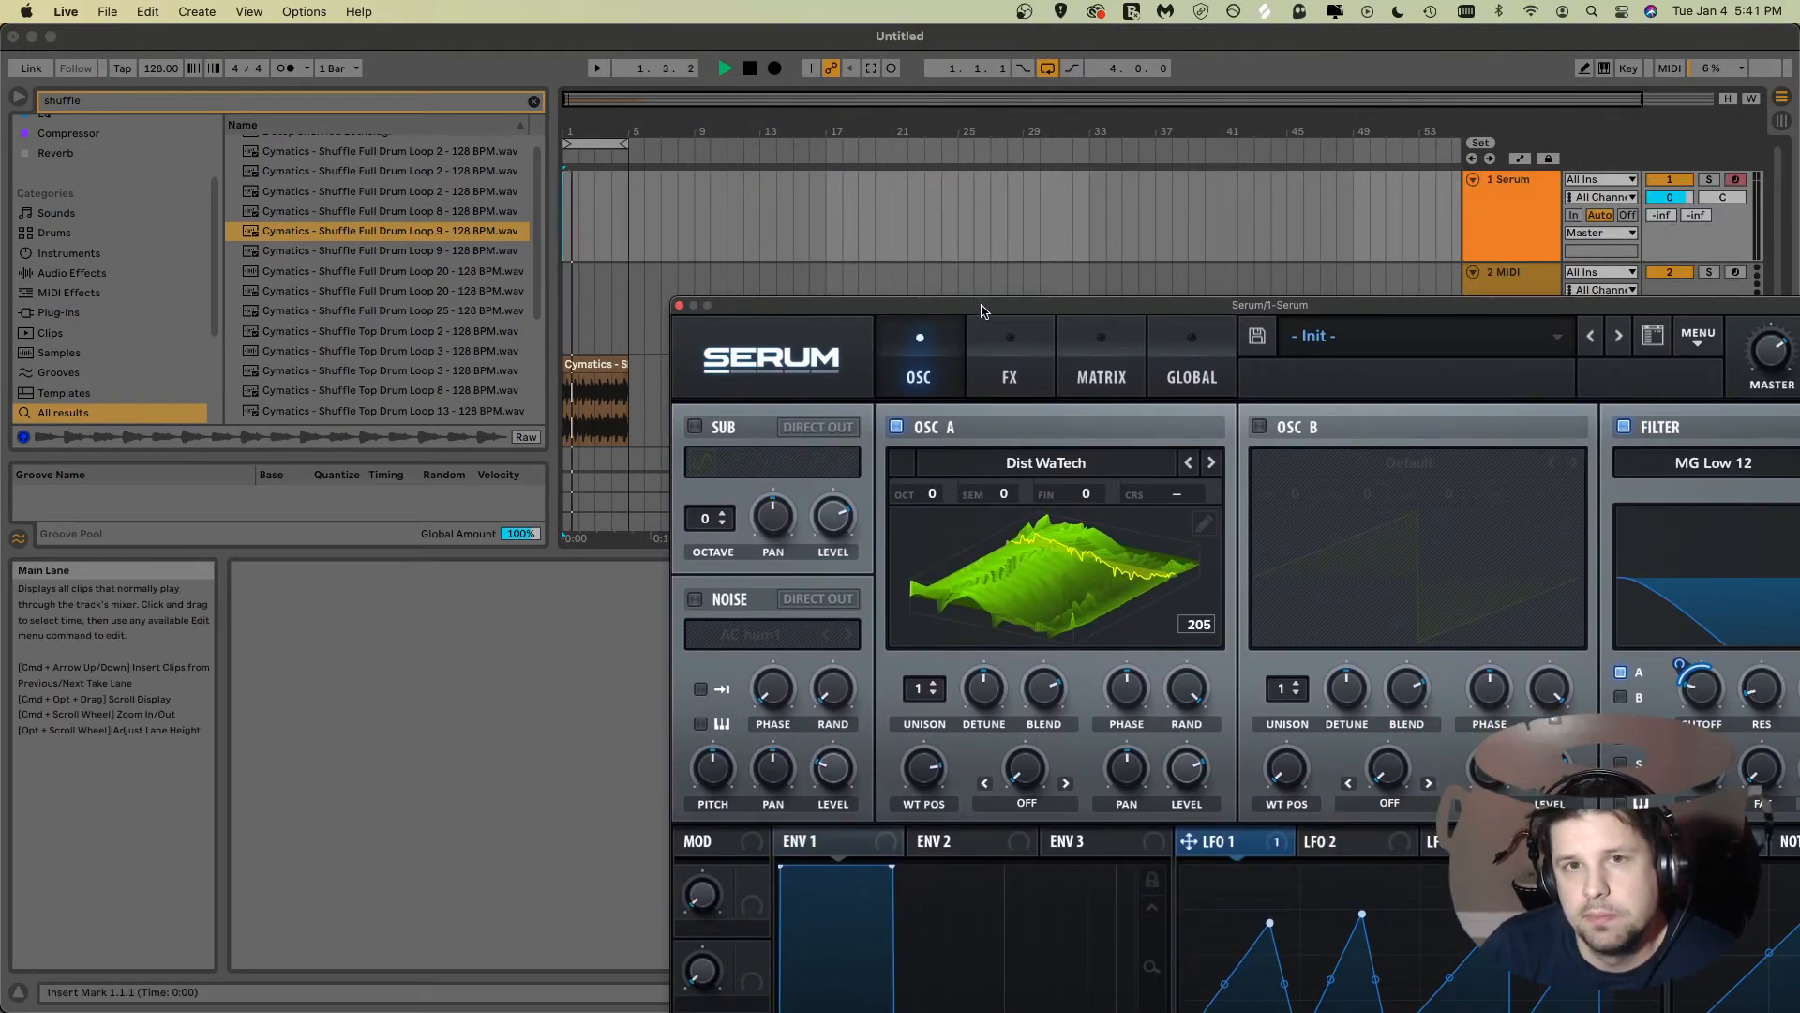
Step: Set LFO 1's trigger mode to Off
drag(984, 314, 751, 77)
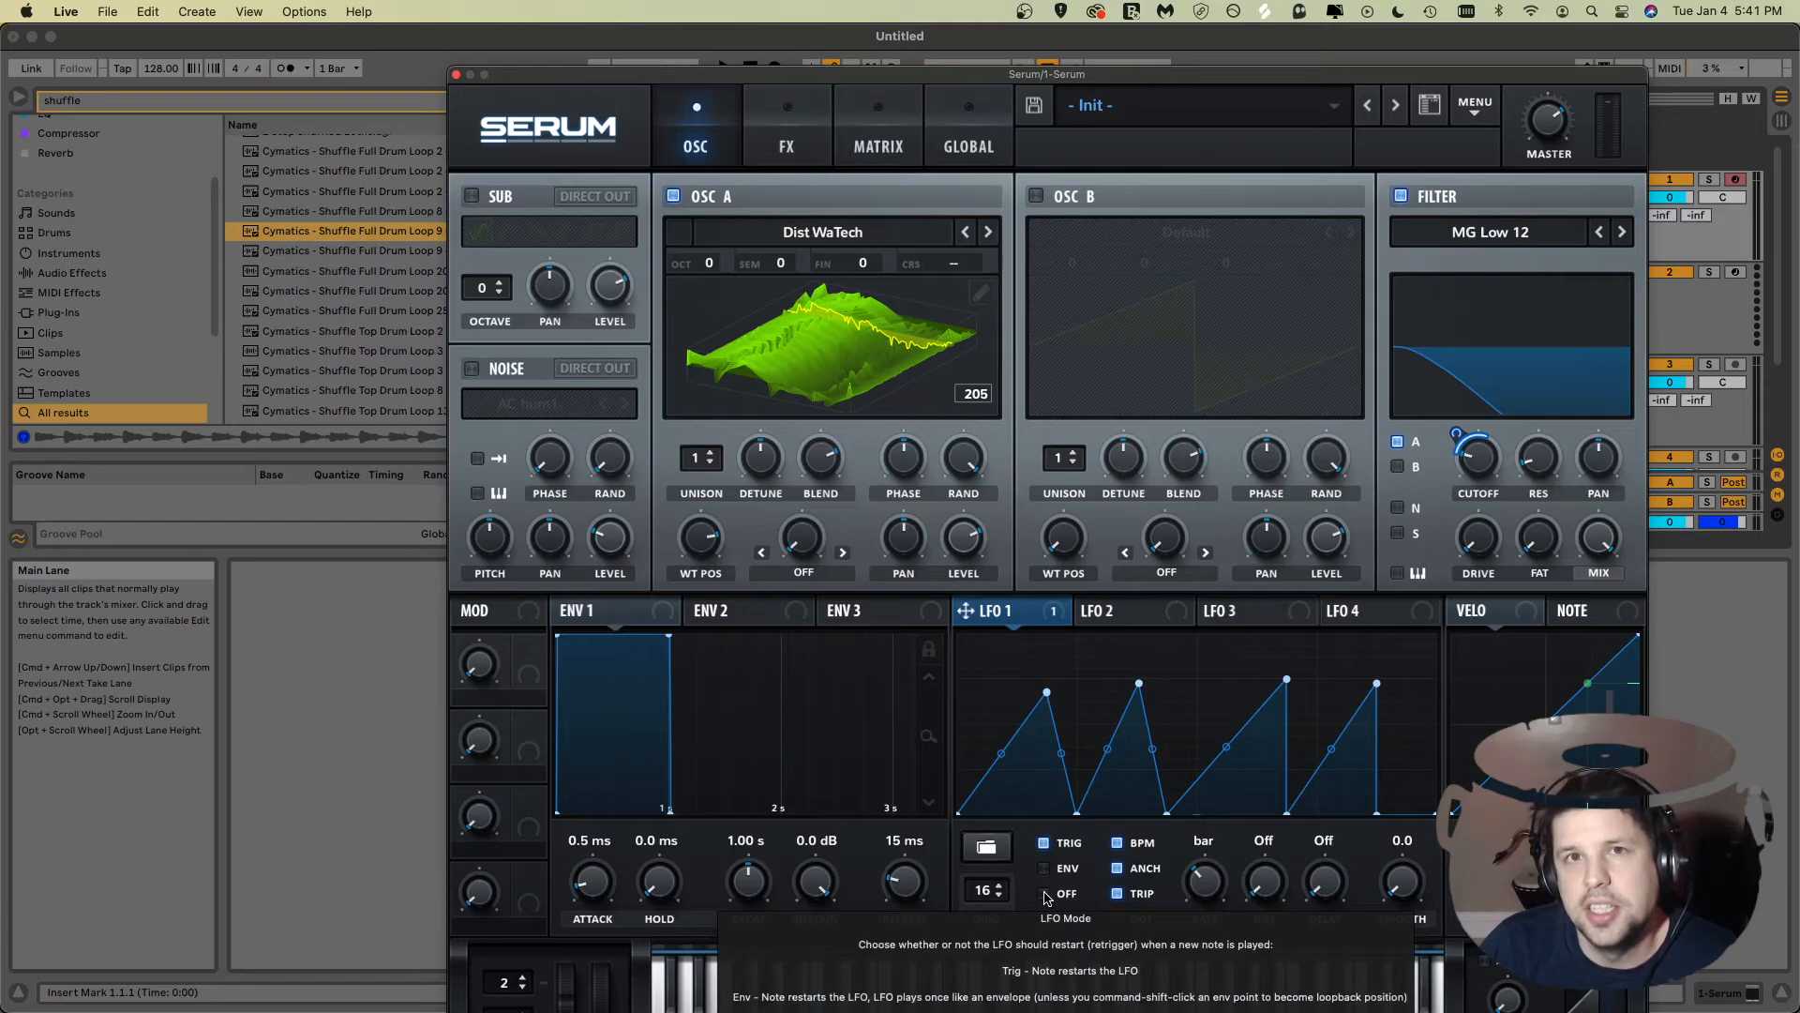
click(1045, 895)
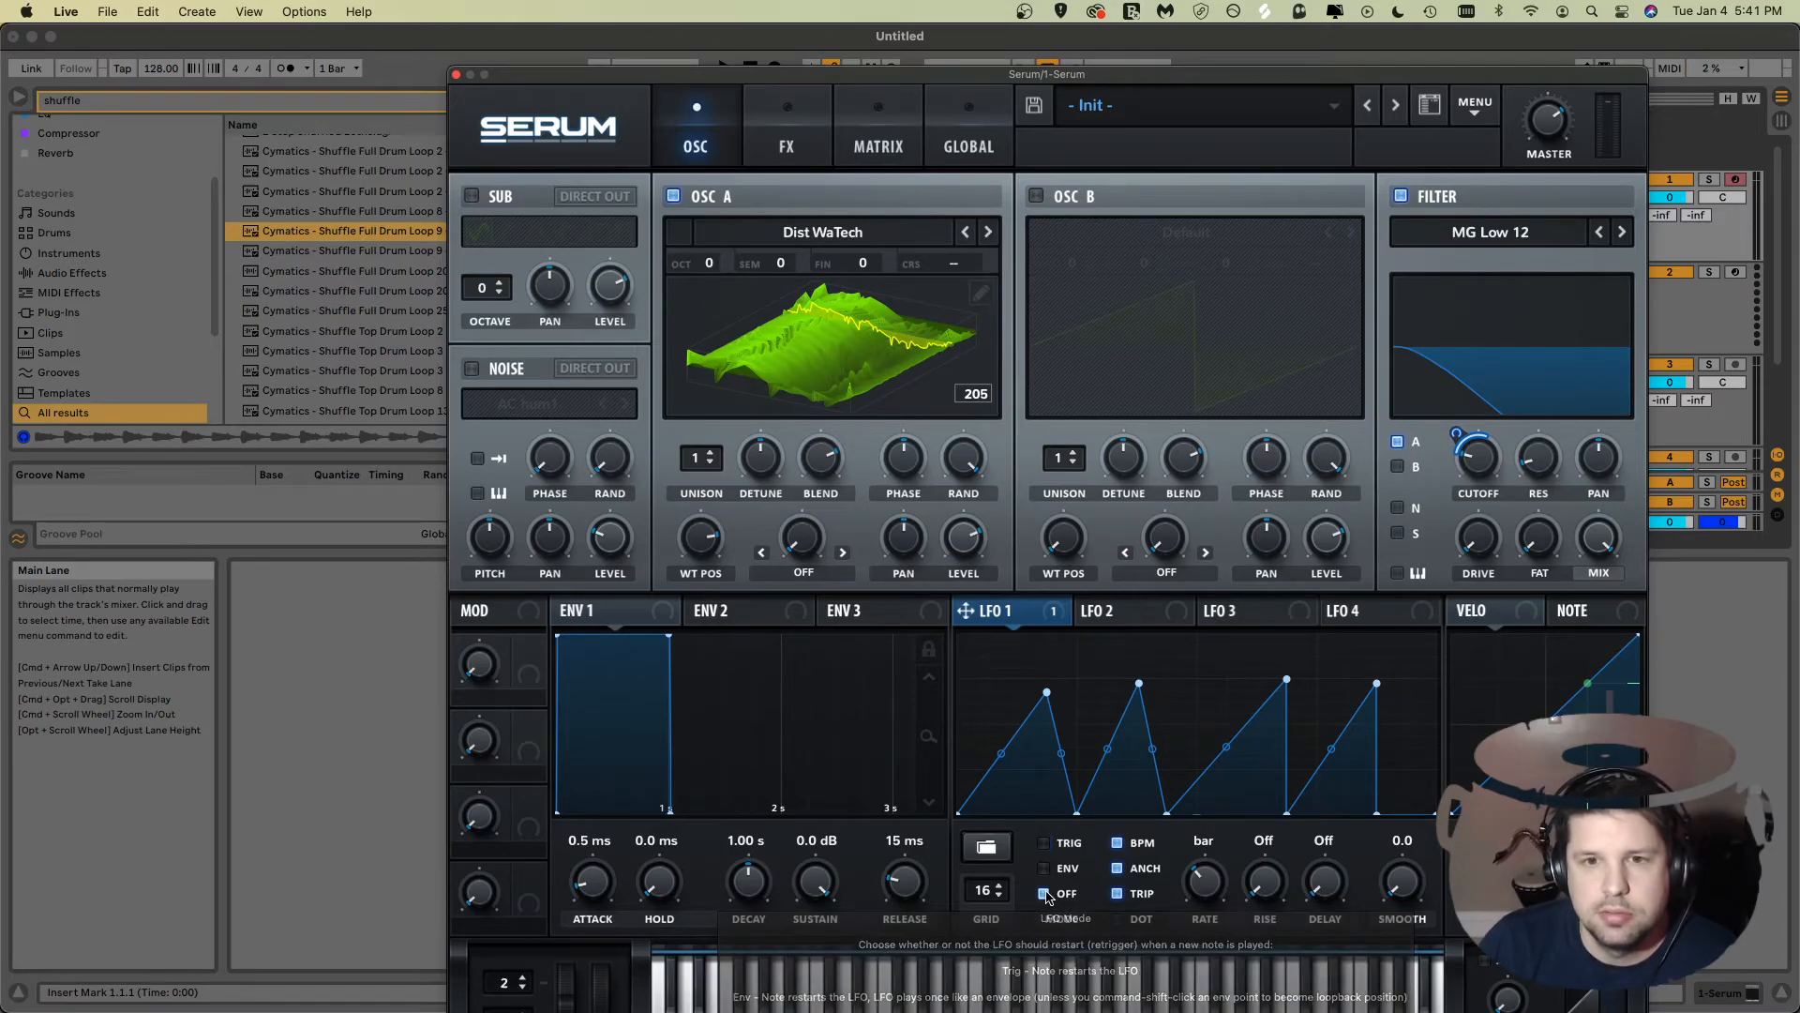
Step: Restart arrangement playback from the beginning
drag(994, 77, 1189, 305)
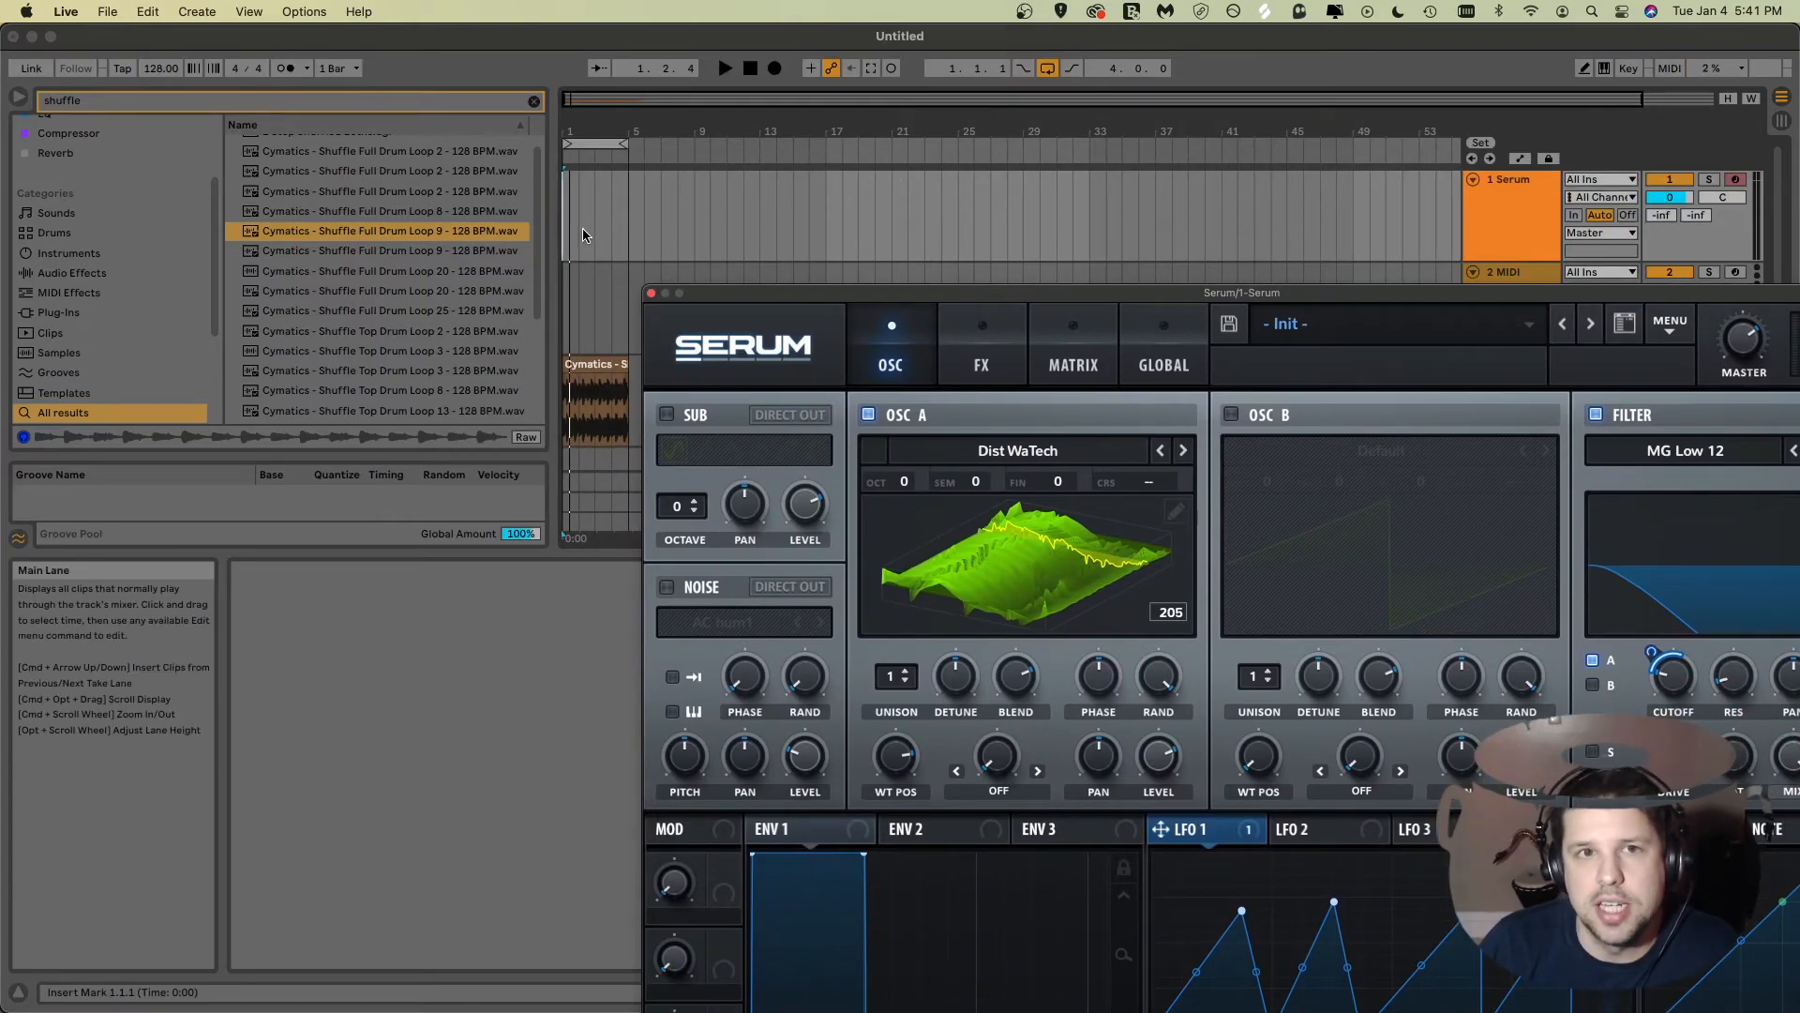
drag(779, 293, 811, 424)
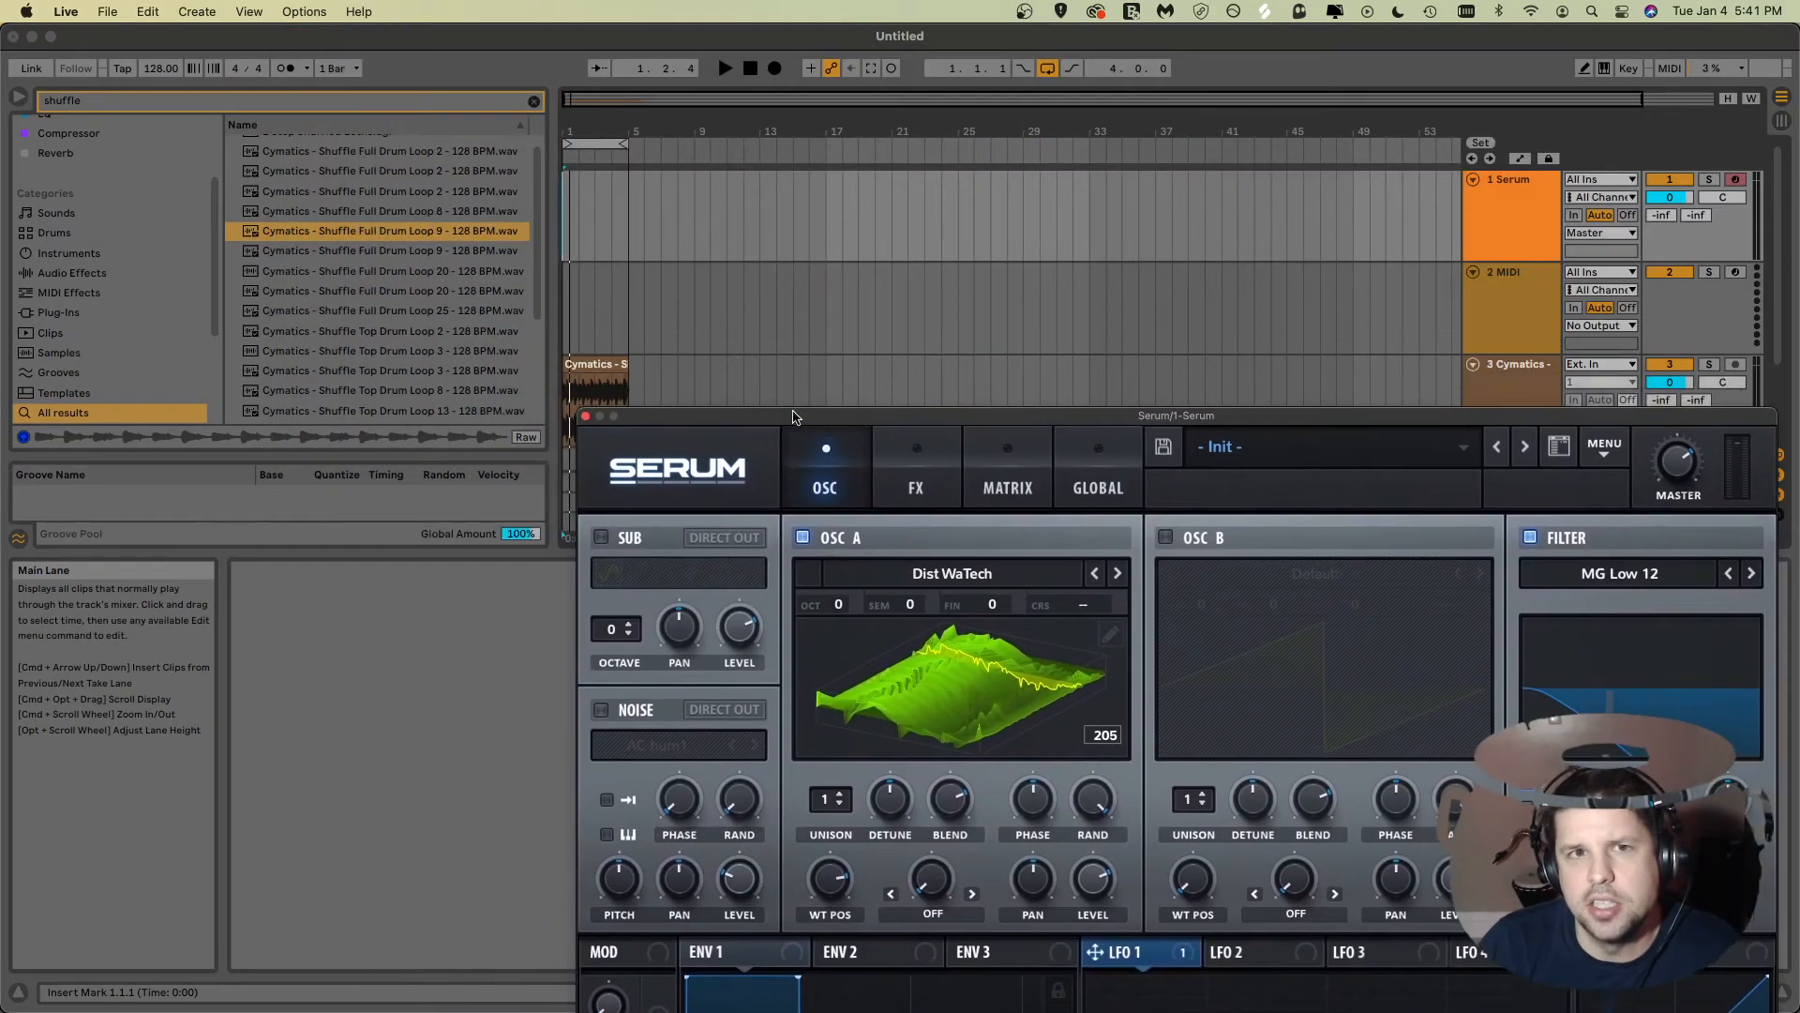
drag(1072, 428, 1063, 153)
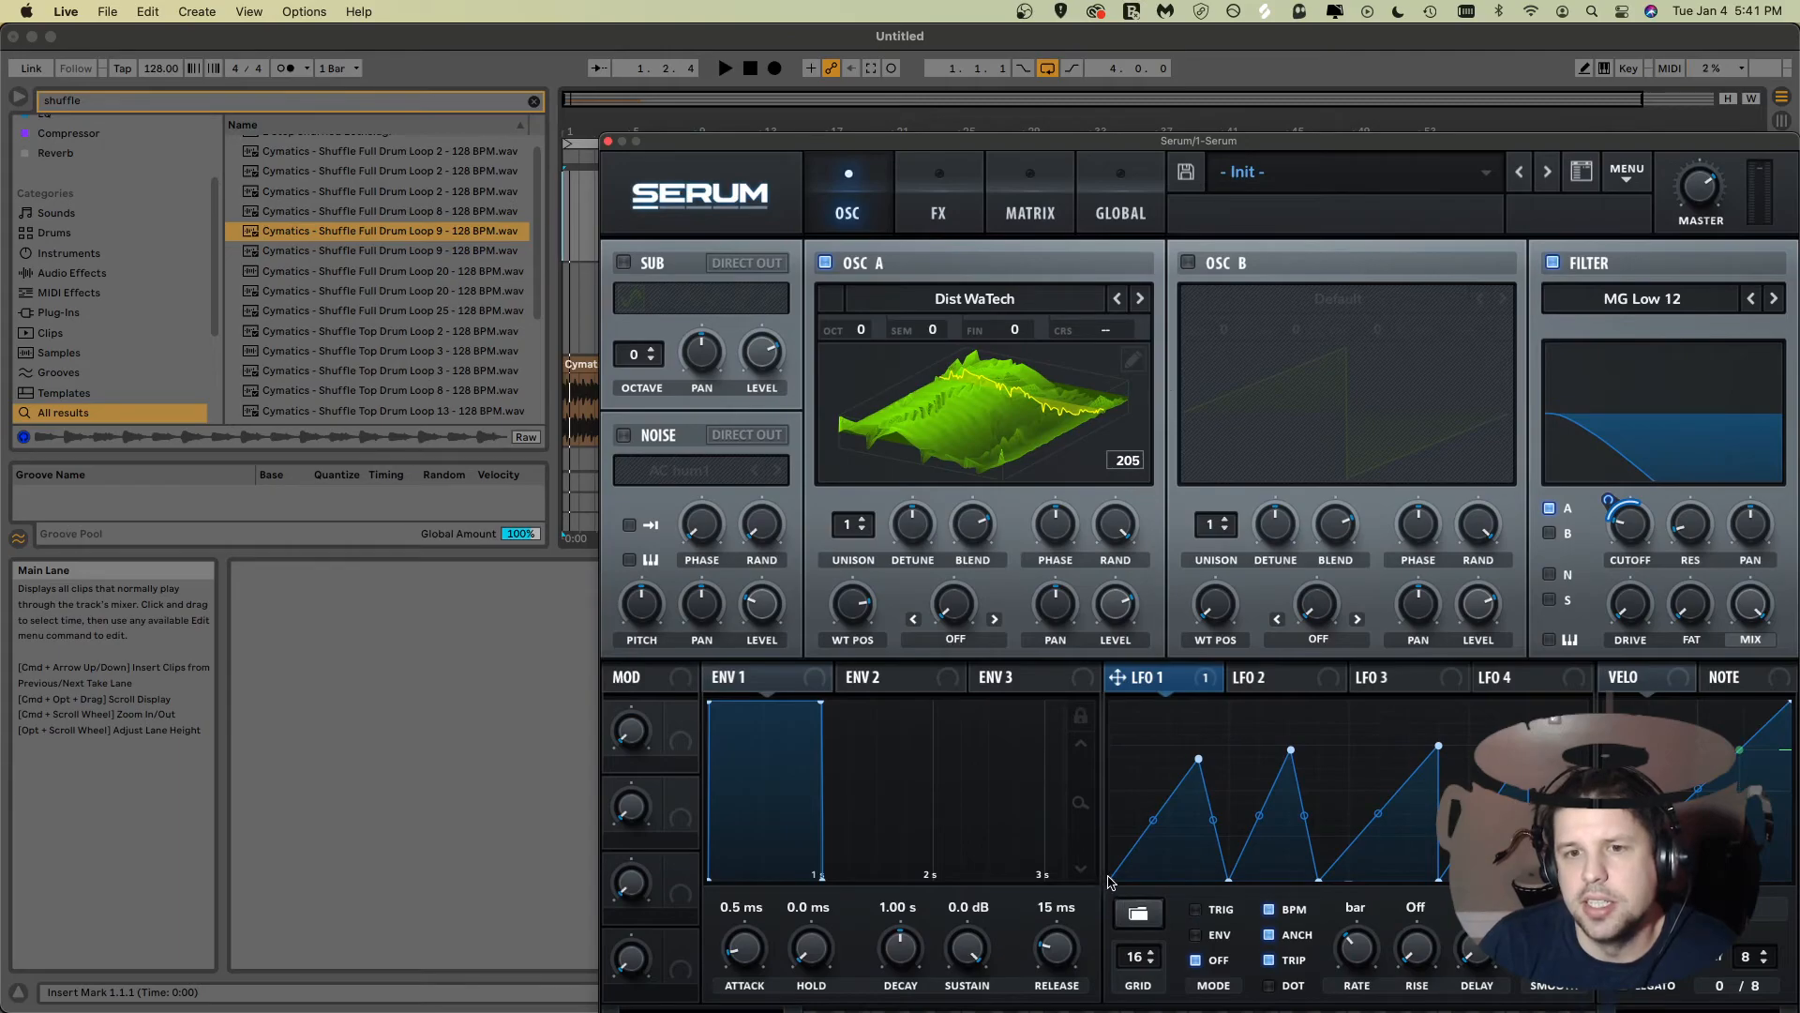
drag(878, 151, 878, 536)
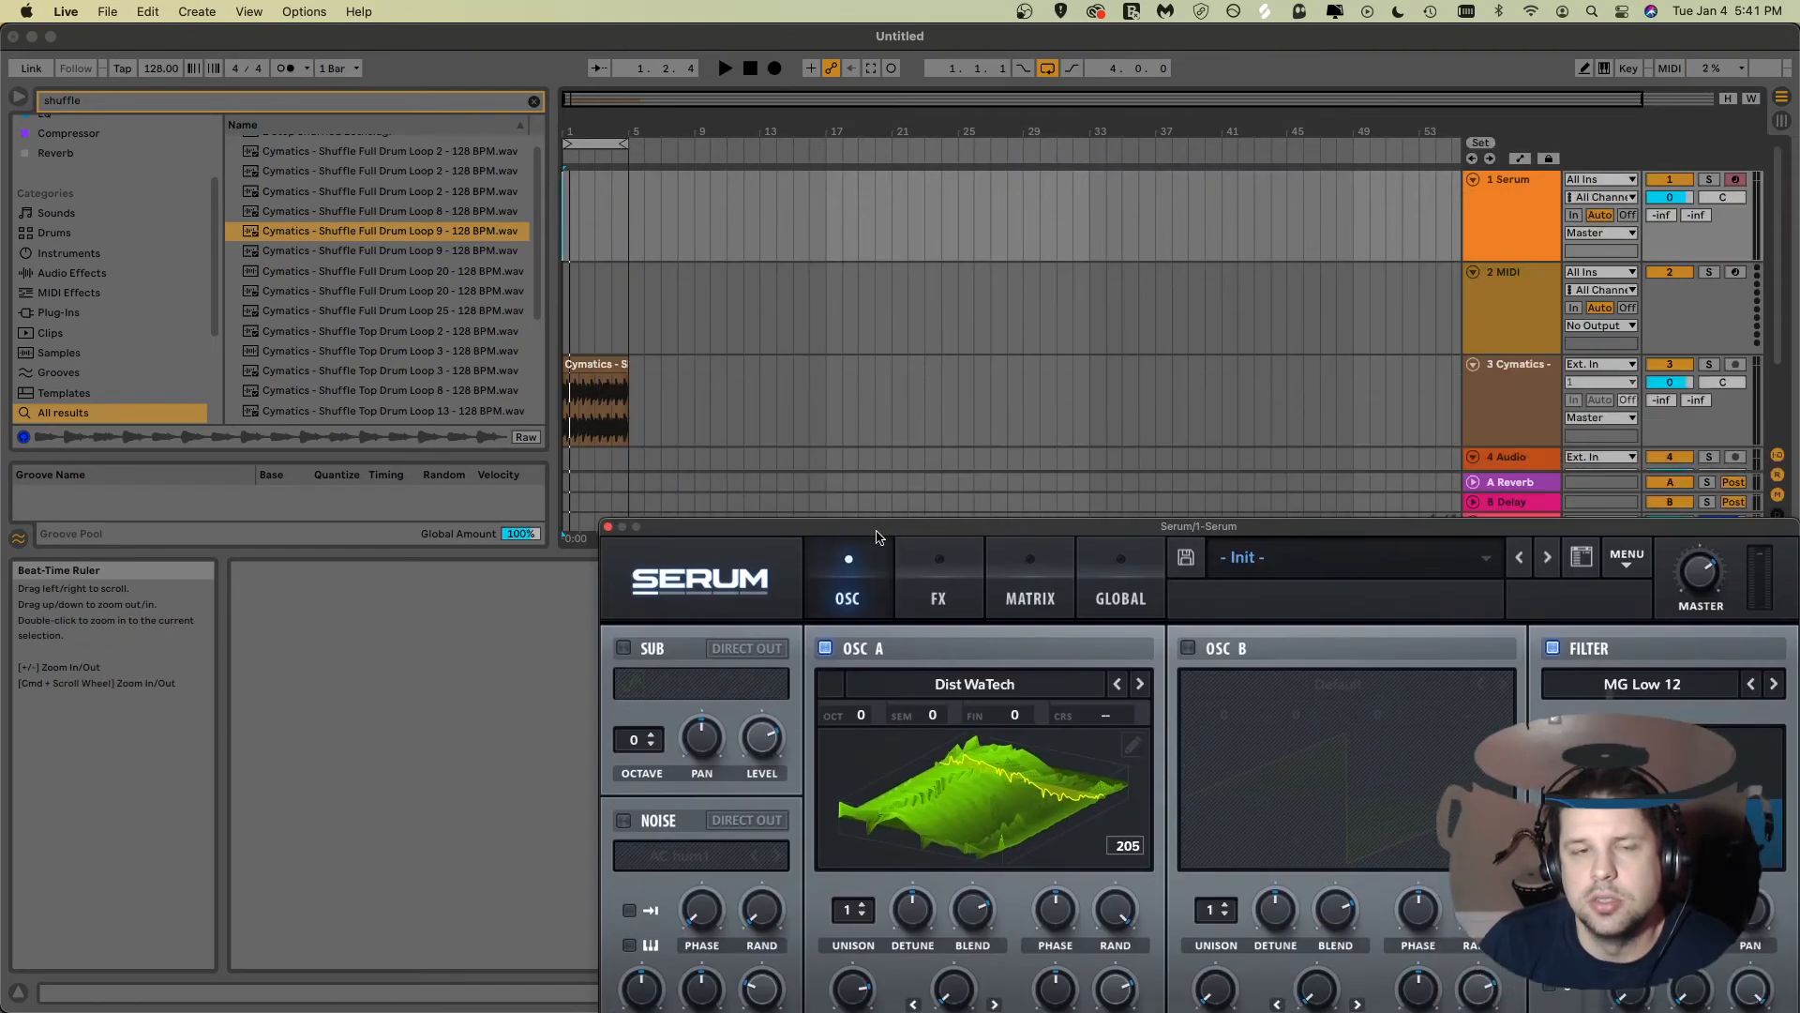
click(568, 242)
key(space)
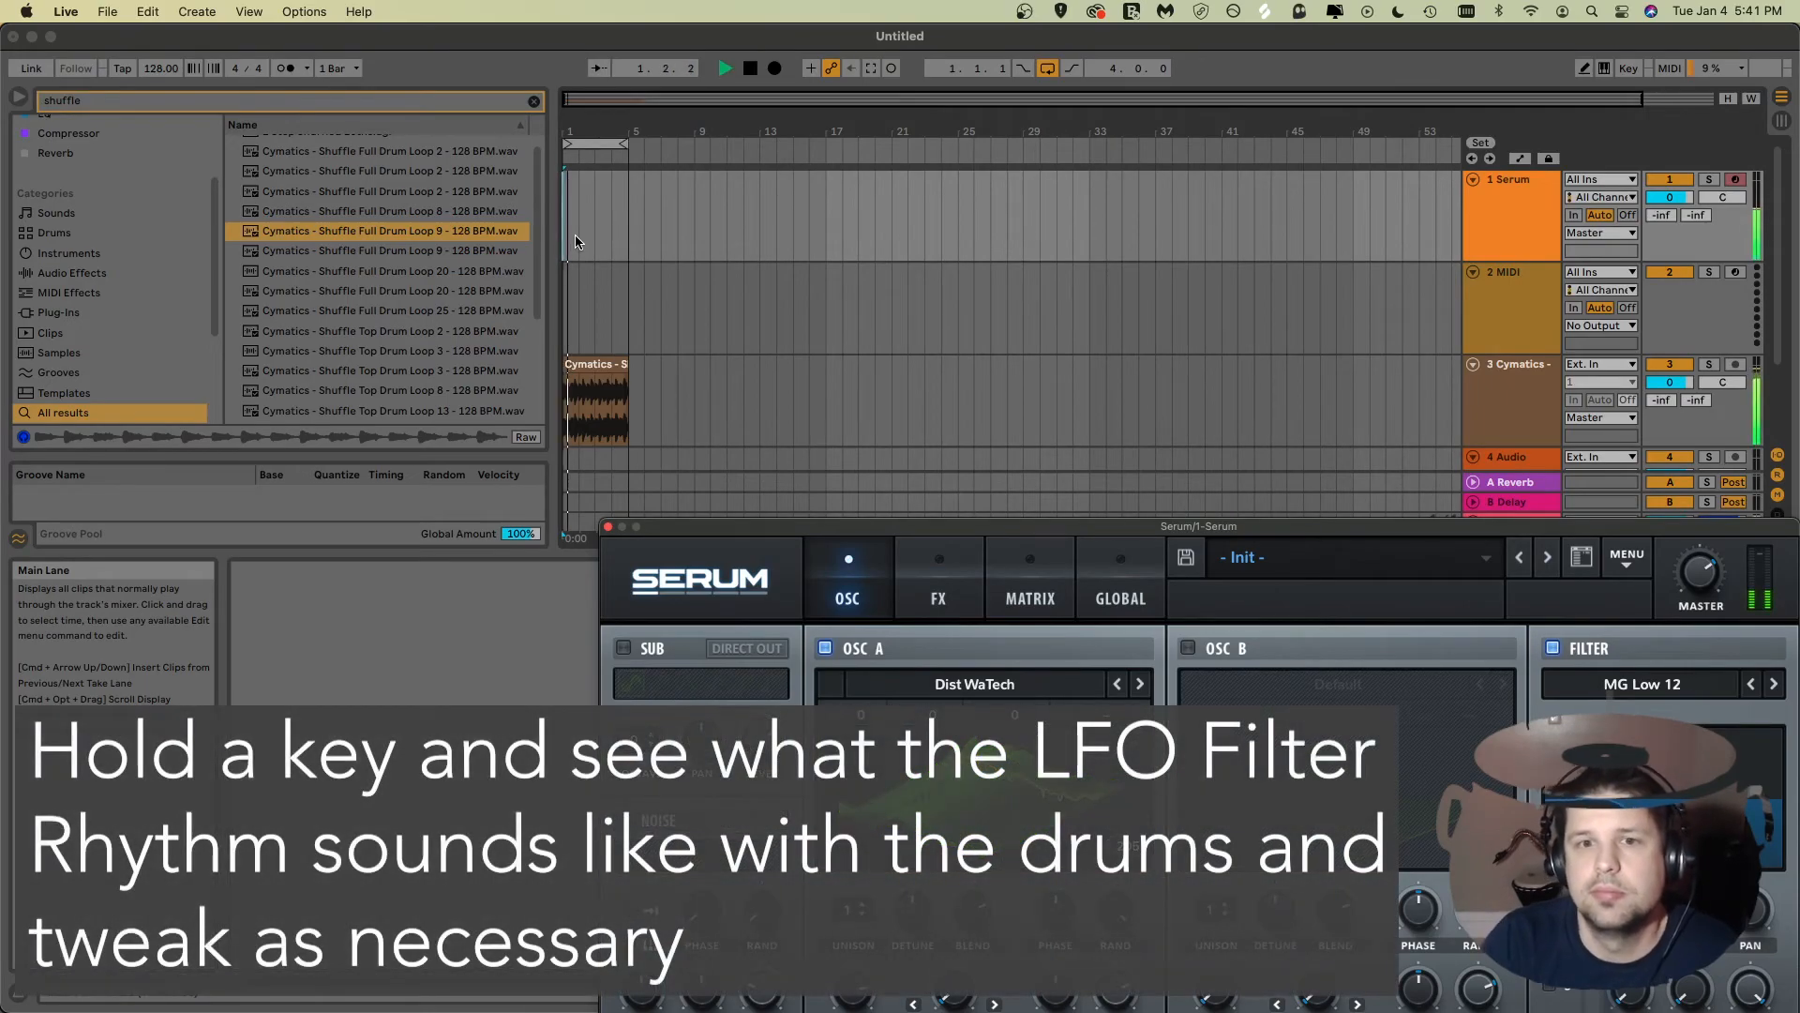
Step: Stop playback, then select LFO 1's four peak points and raise them to full height
drag(1113, 533, 1030, 148)
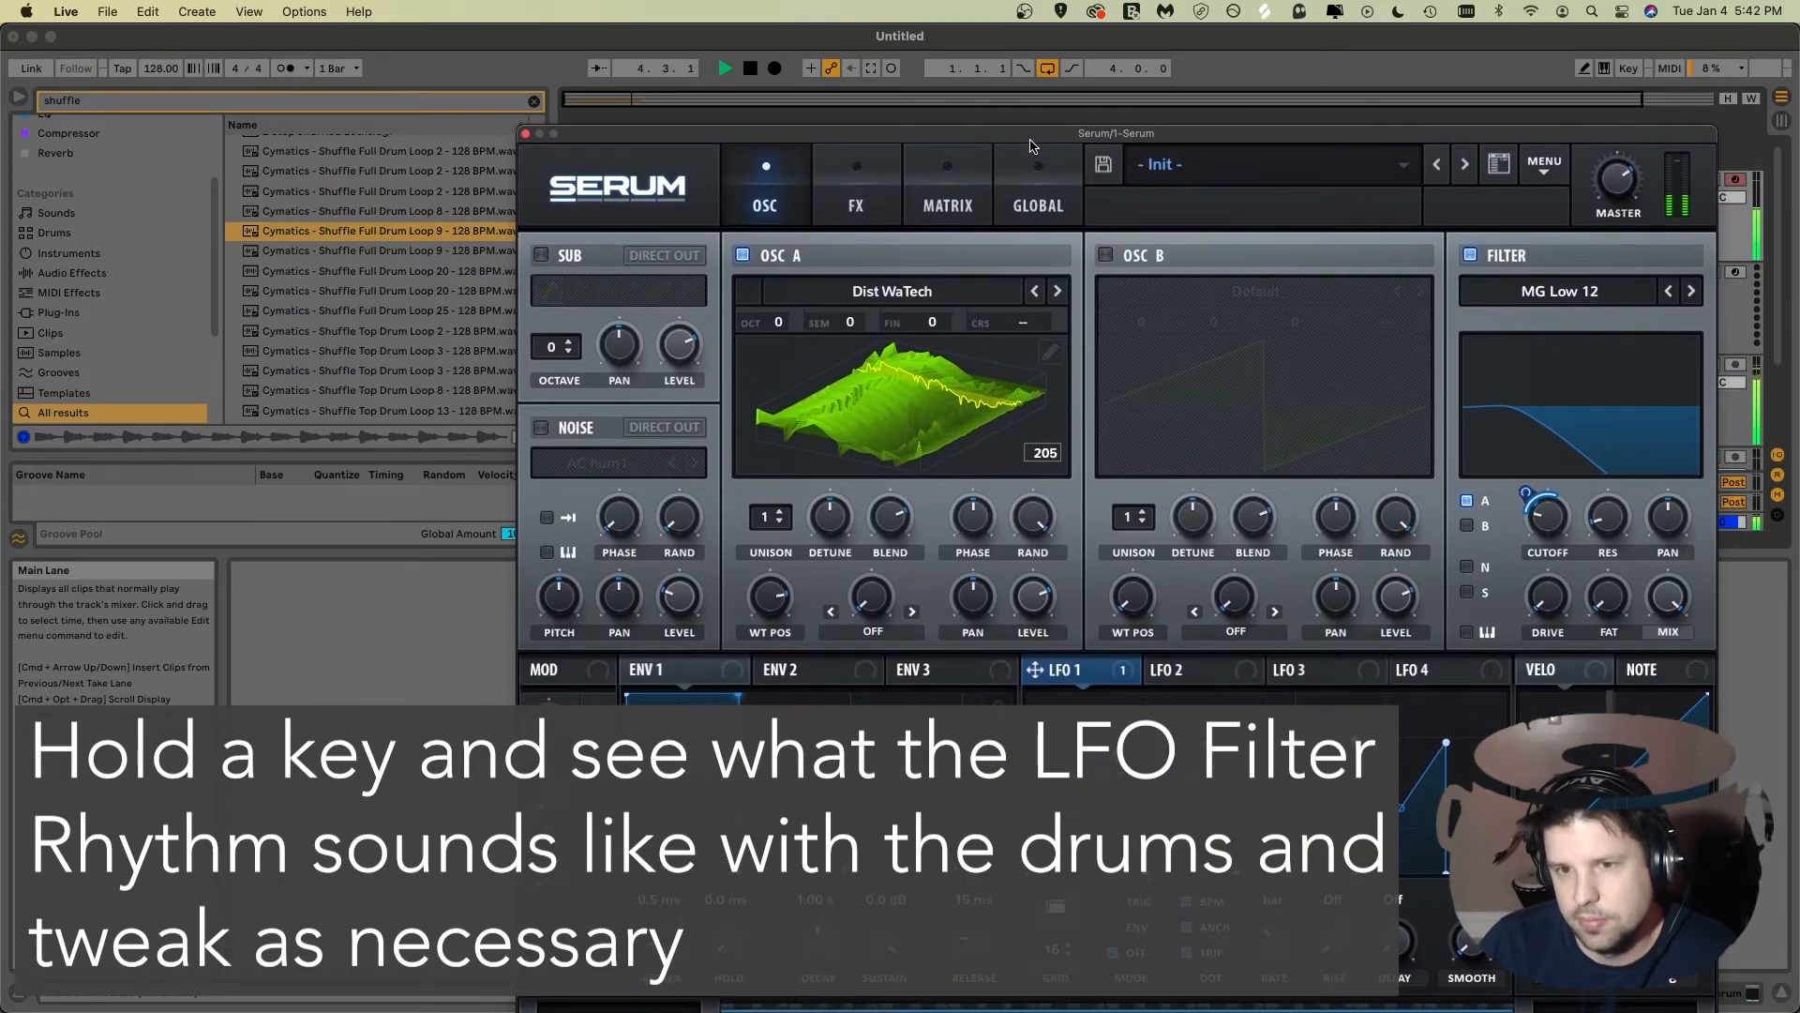
key(space)
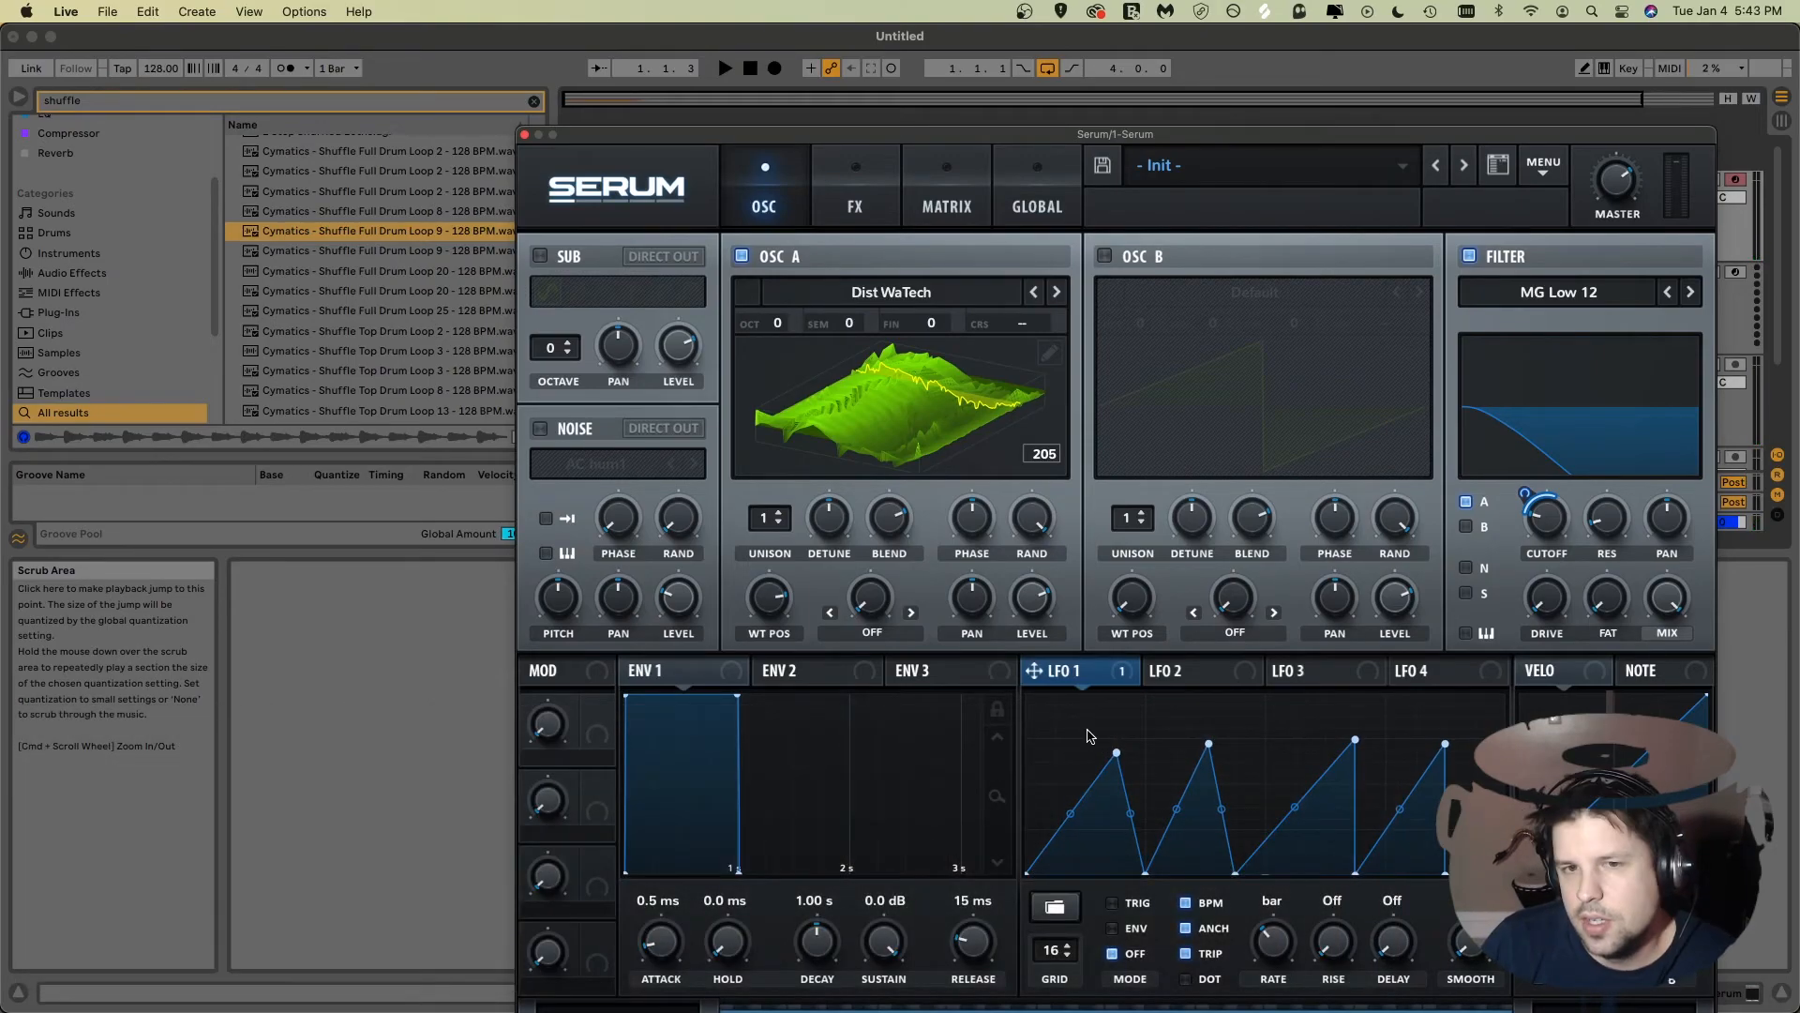
drag(1090, 735, 1488, 777)
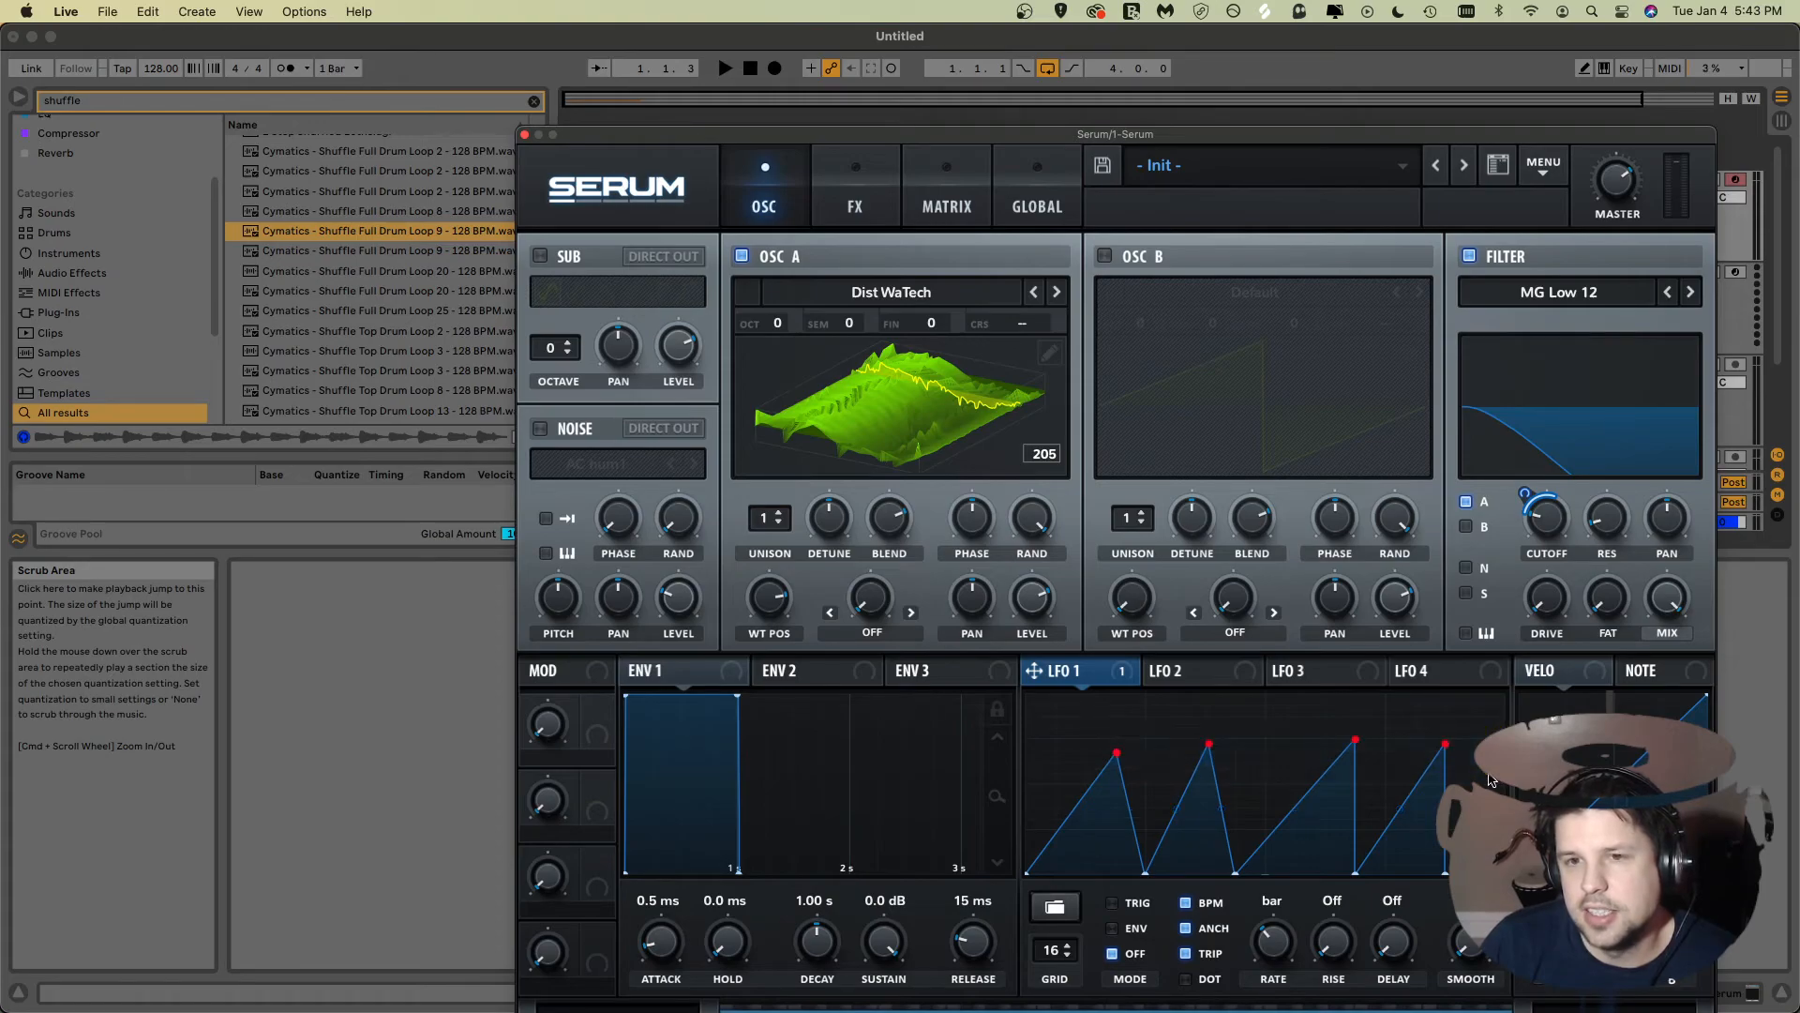
drag(1357, 740, 1363, 687)
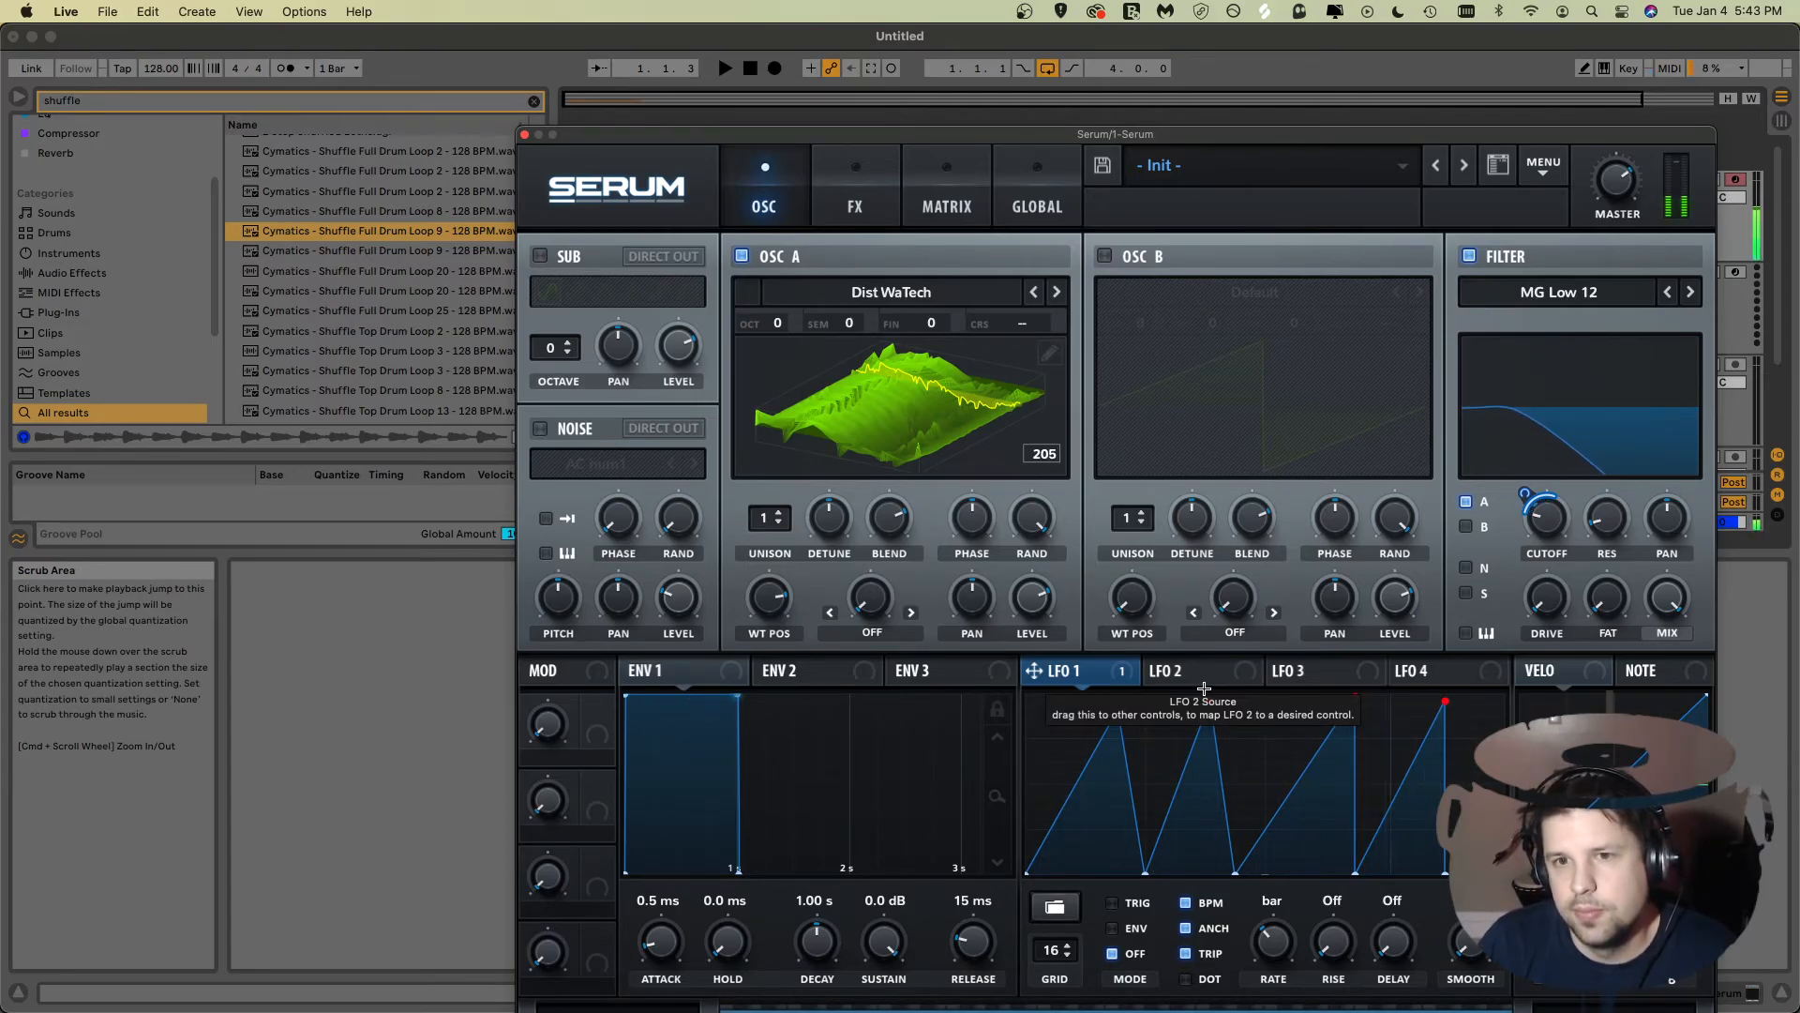
Step: Bend LFO 1's rising ramps into upward exponential curves
click(1242, 770)
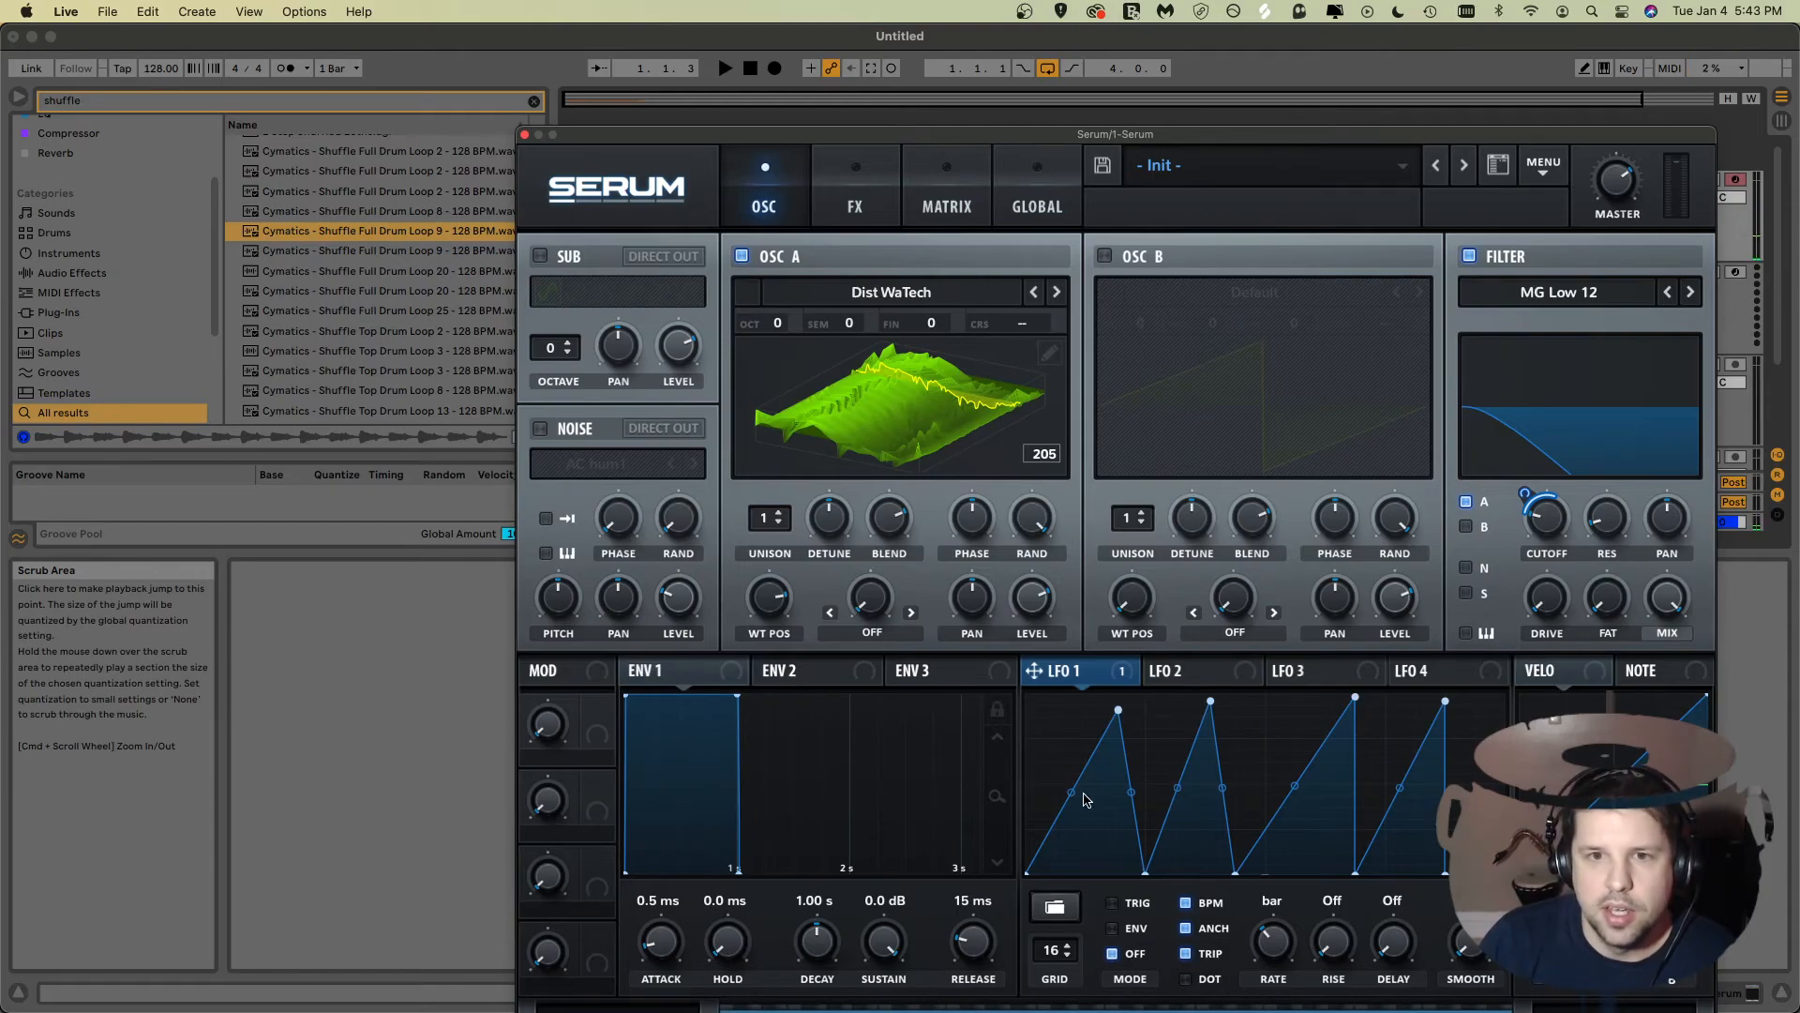
drag(1072, 792, 1075, 810)
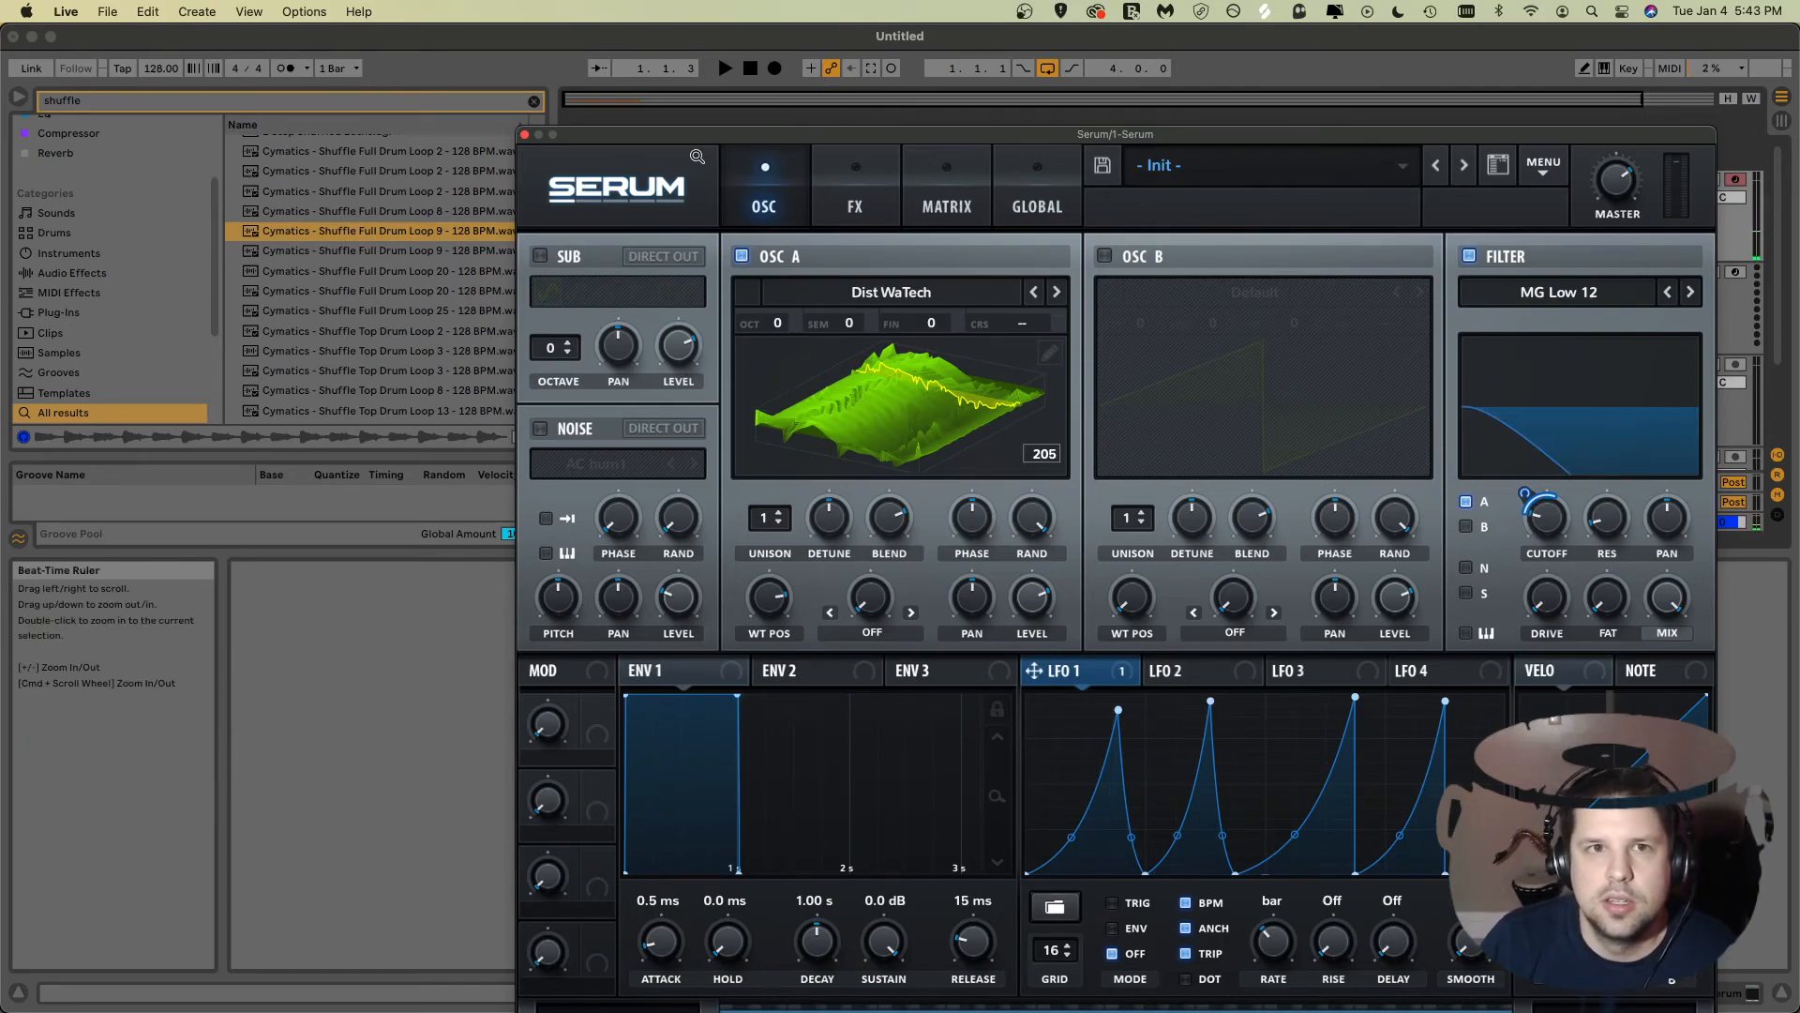
Step: Play the arrangement from its start to audition the curved LFO rhythm
drag(707, 139, 845, 440)
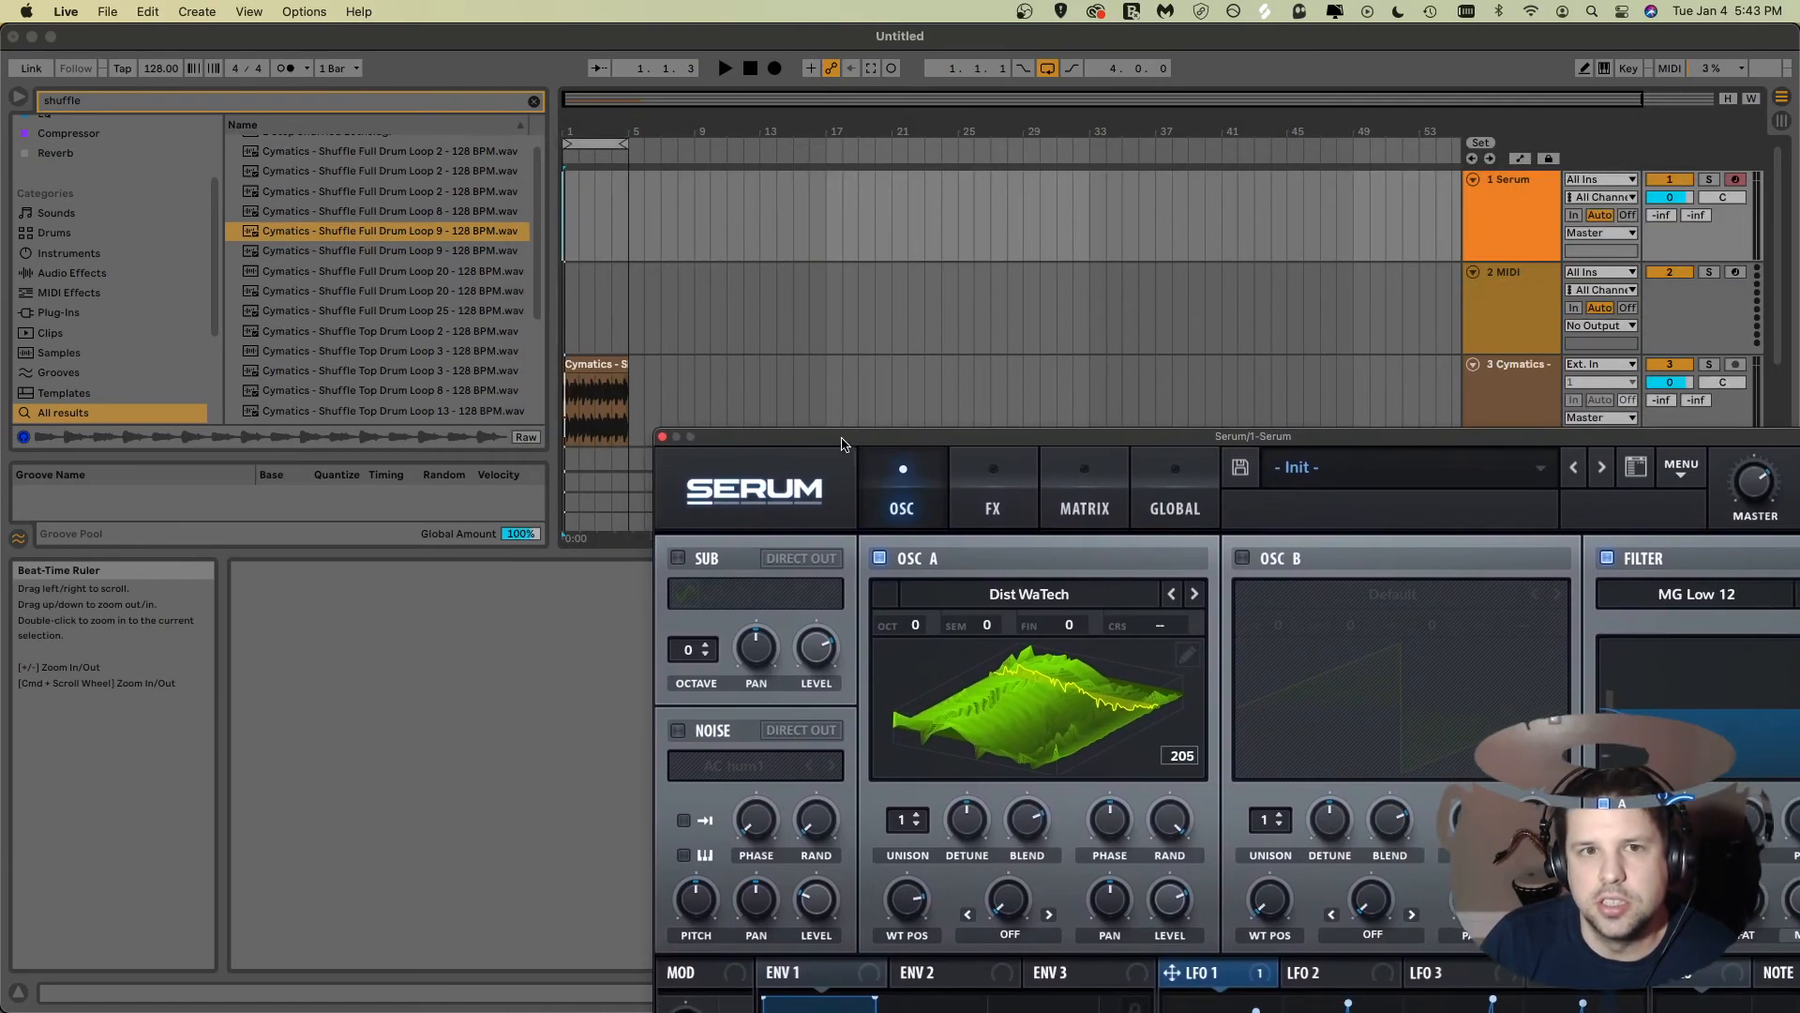
click(562, 214)
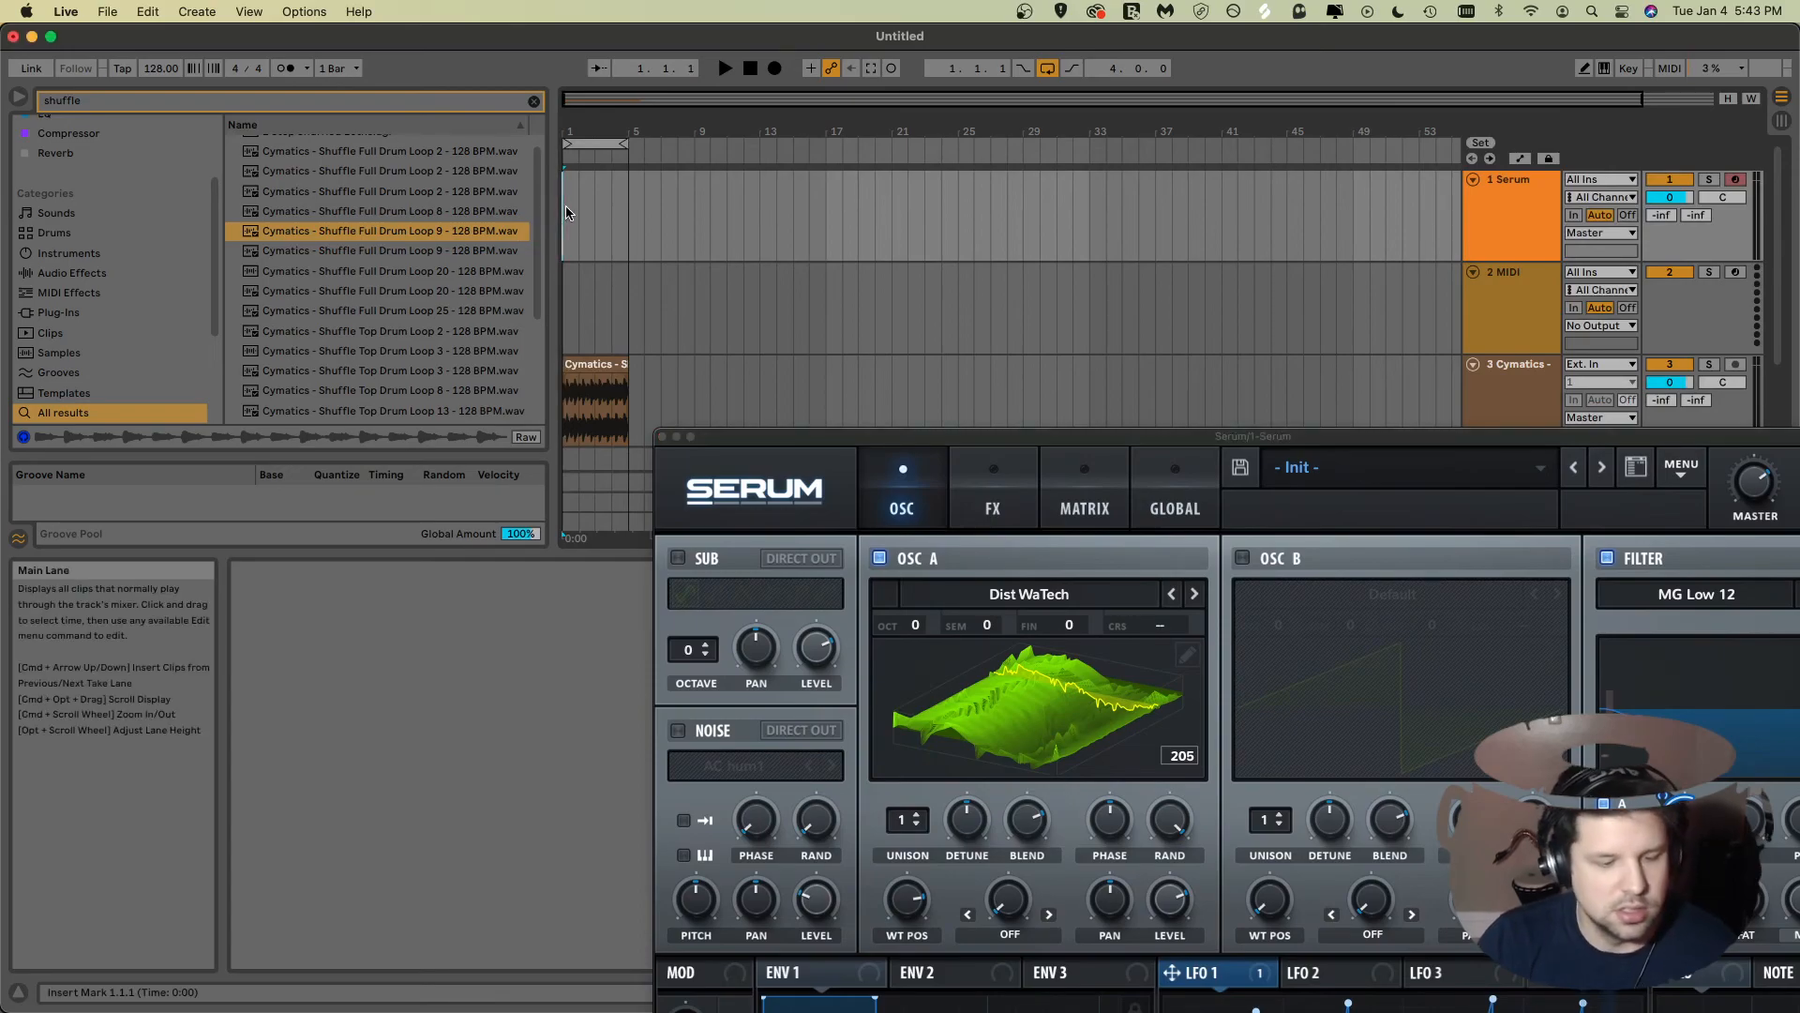
key(space)
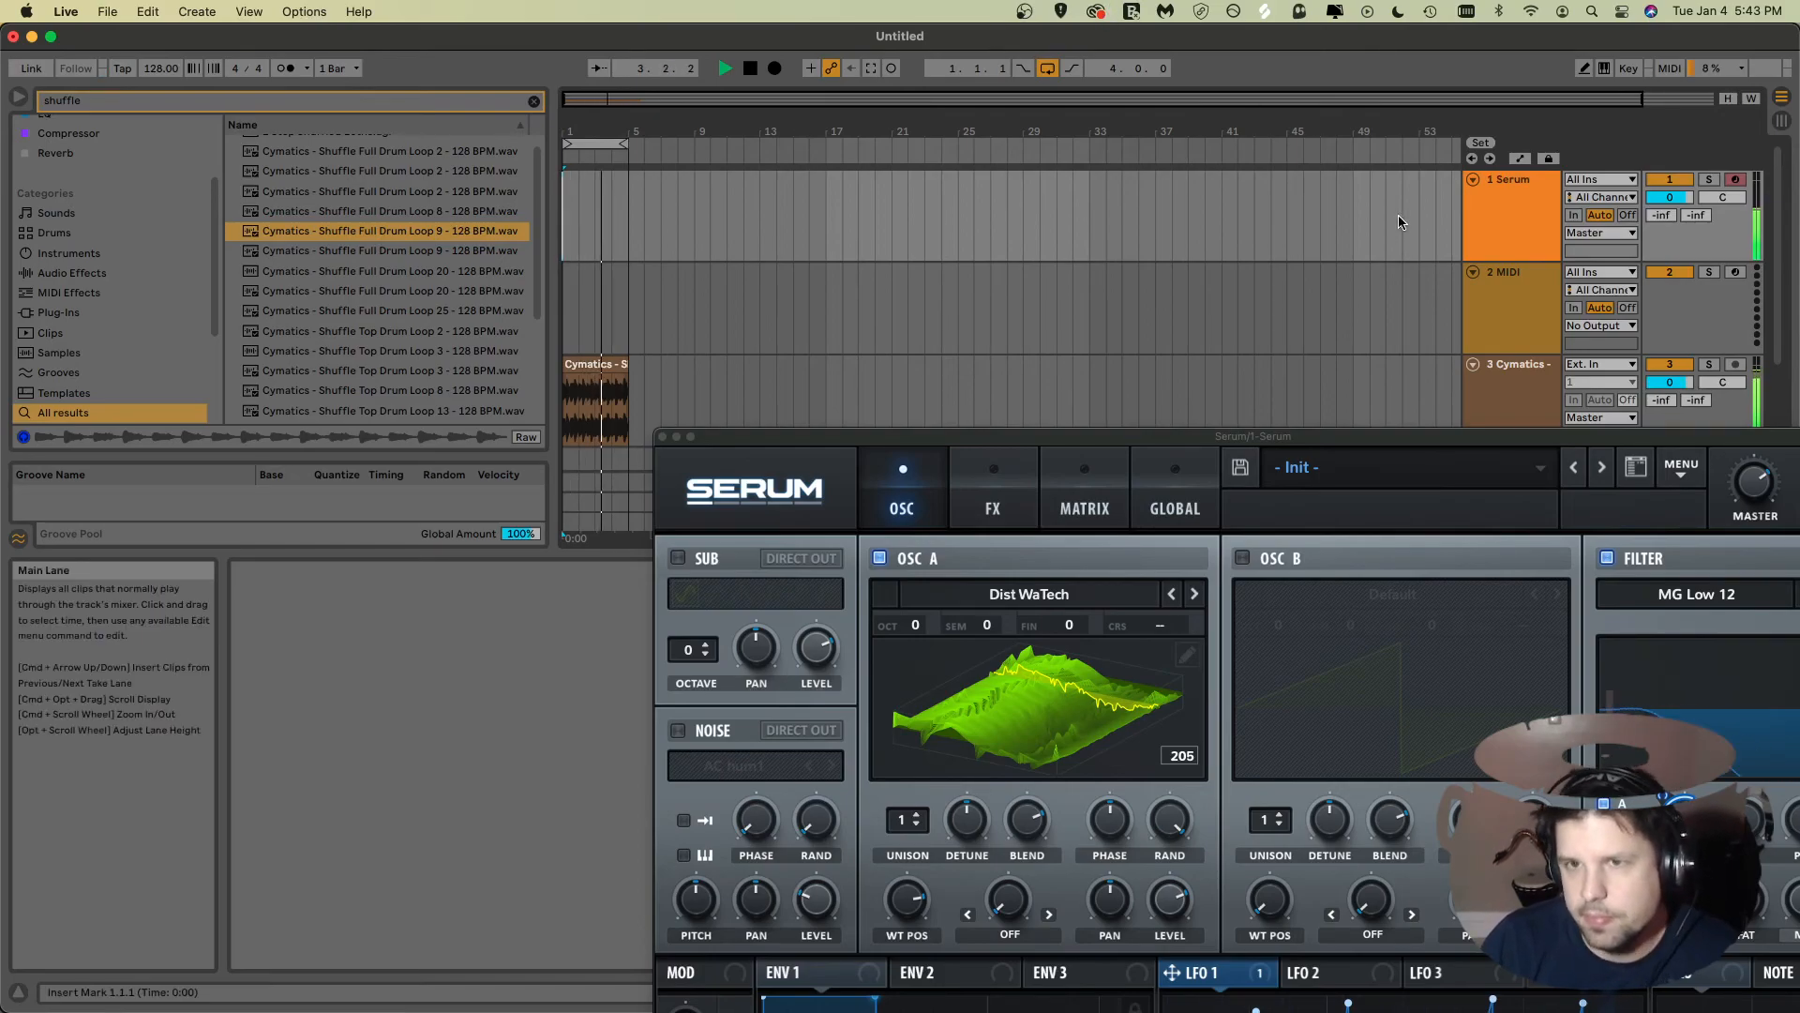
Step: Set Serum's master volume to 88% (-3.5 dB)
click(1520, 450)
drag(1519, 450, 1345, 444)
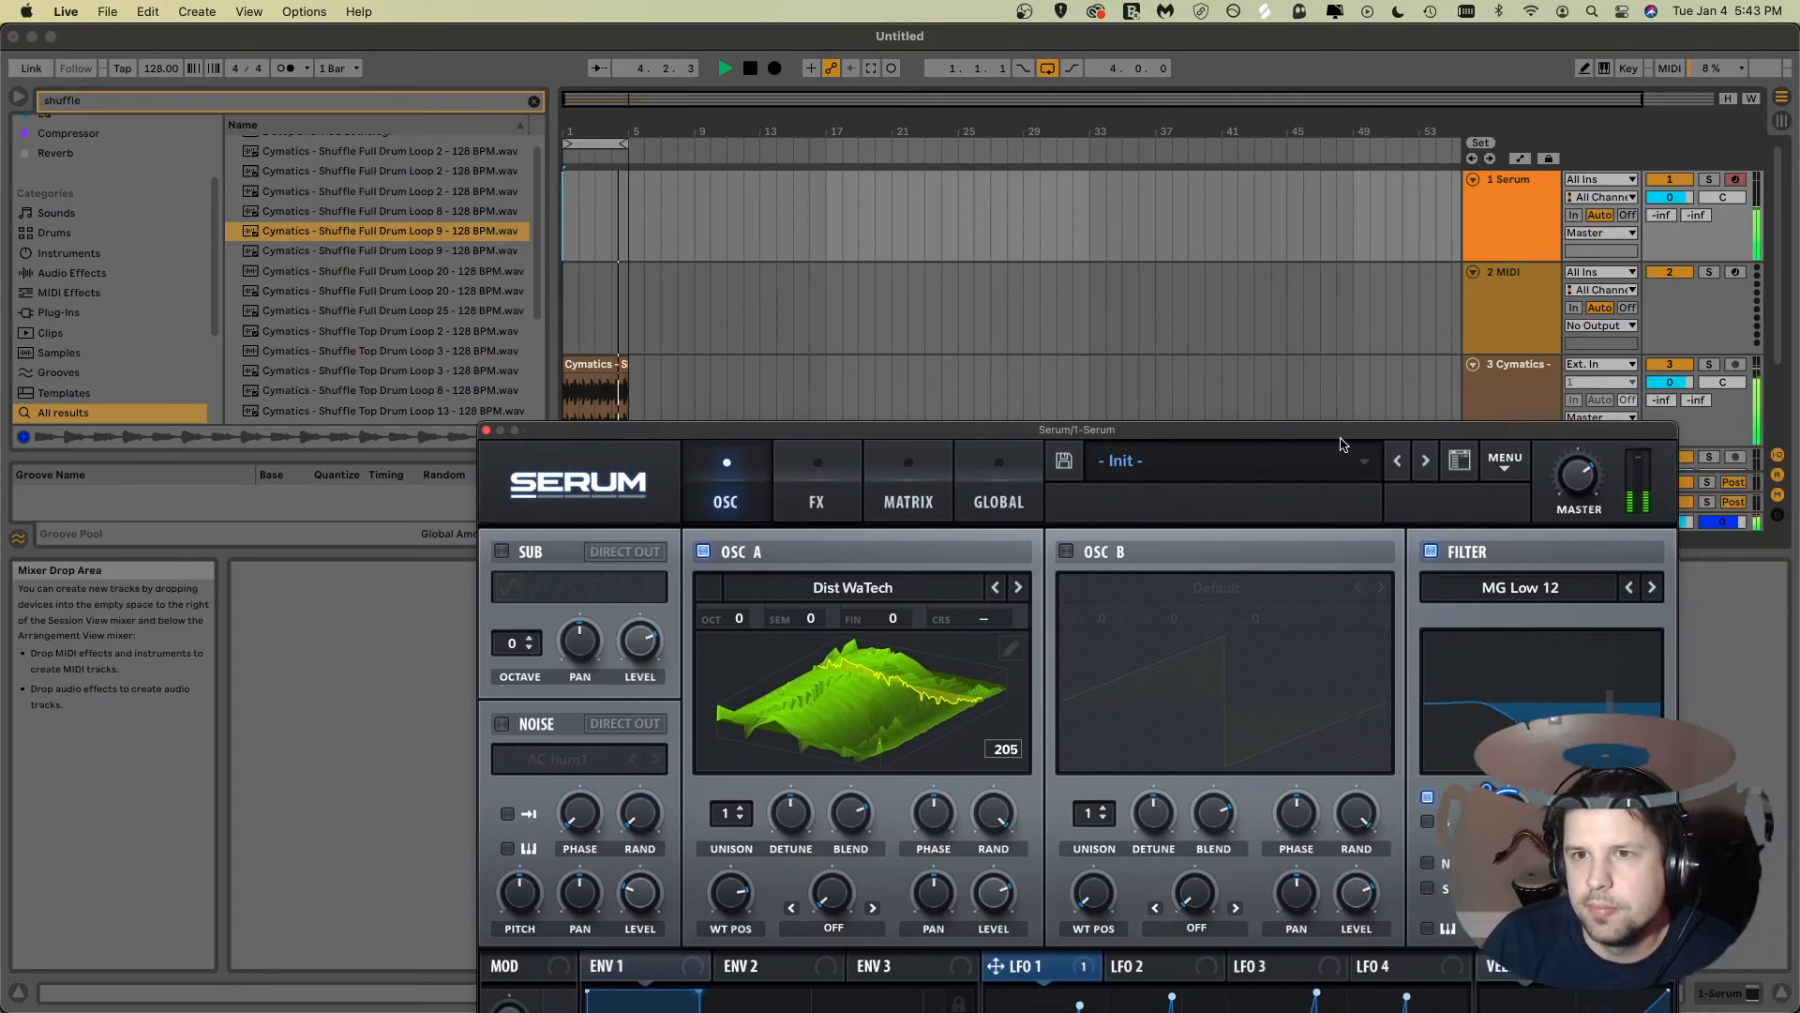
drag(1572, 455, 1571, 444)
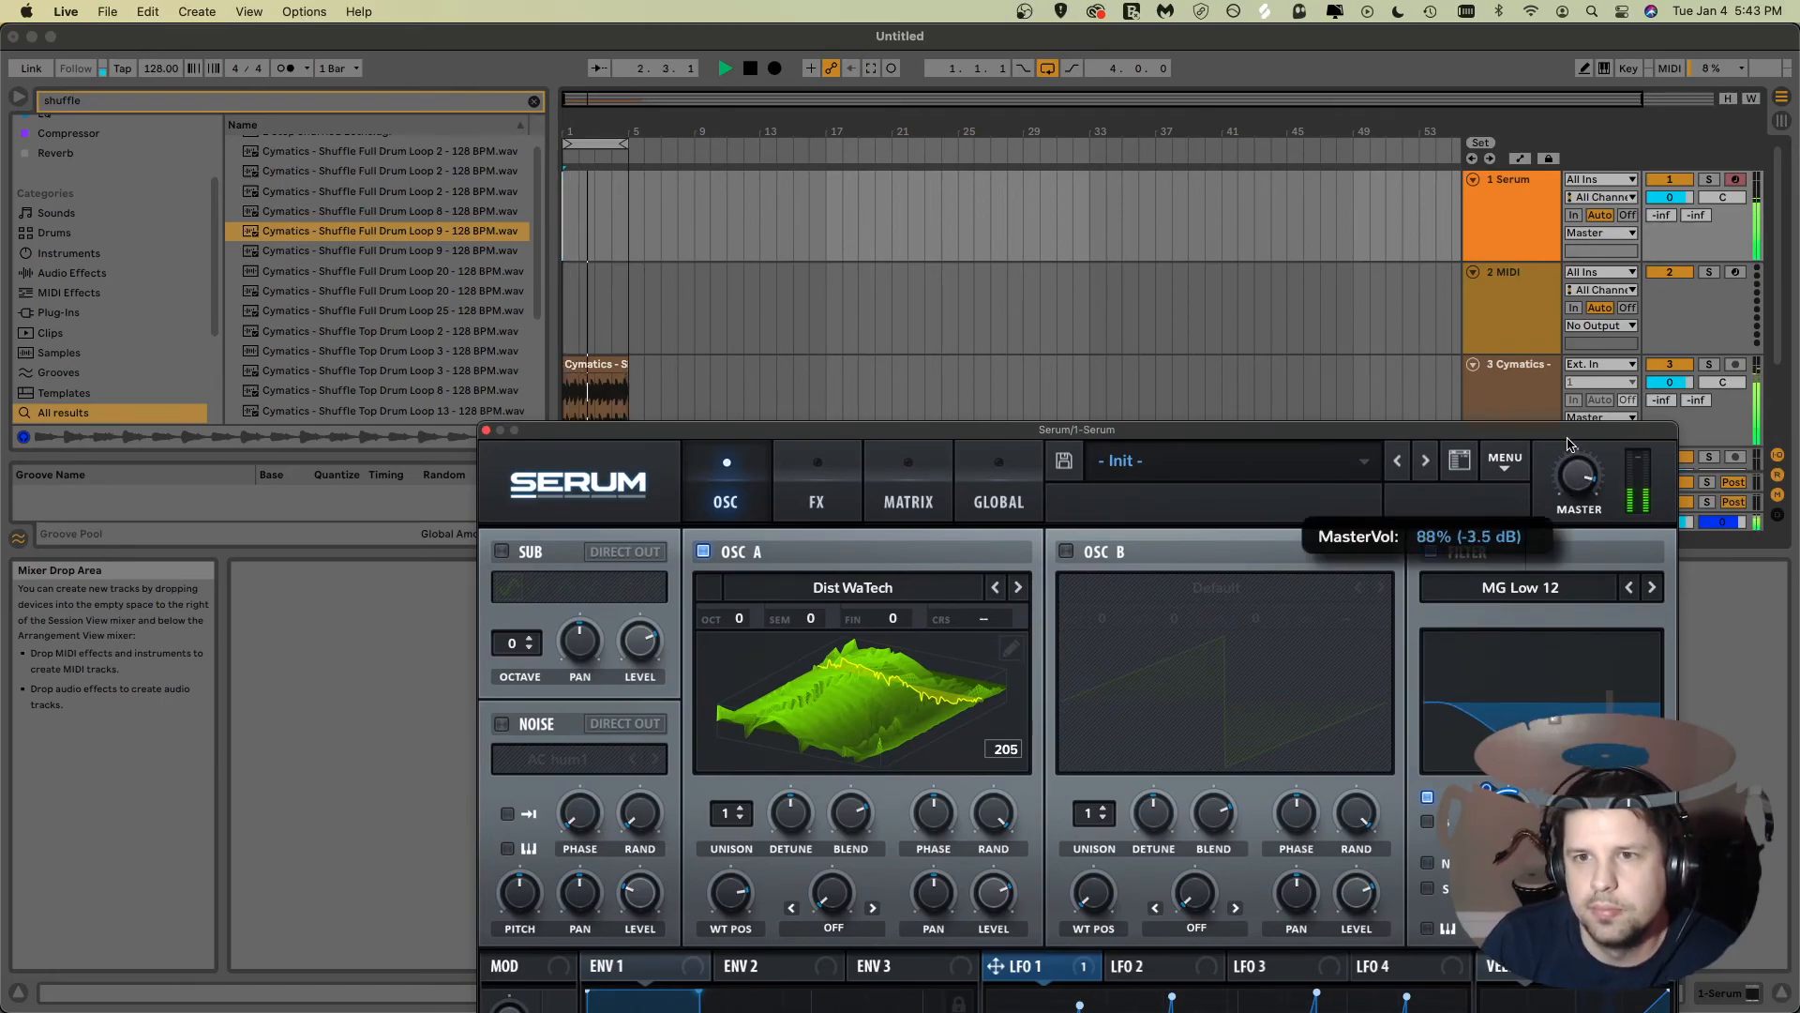
Step: Restart arrangement playback from the beginning with the reshaped LFO
drag(1459, 433, 1346, 40)
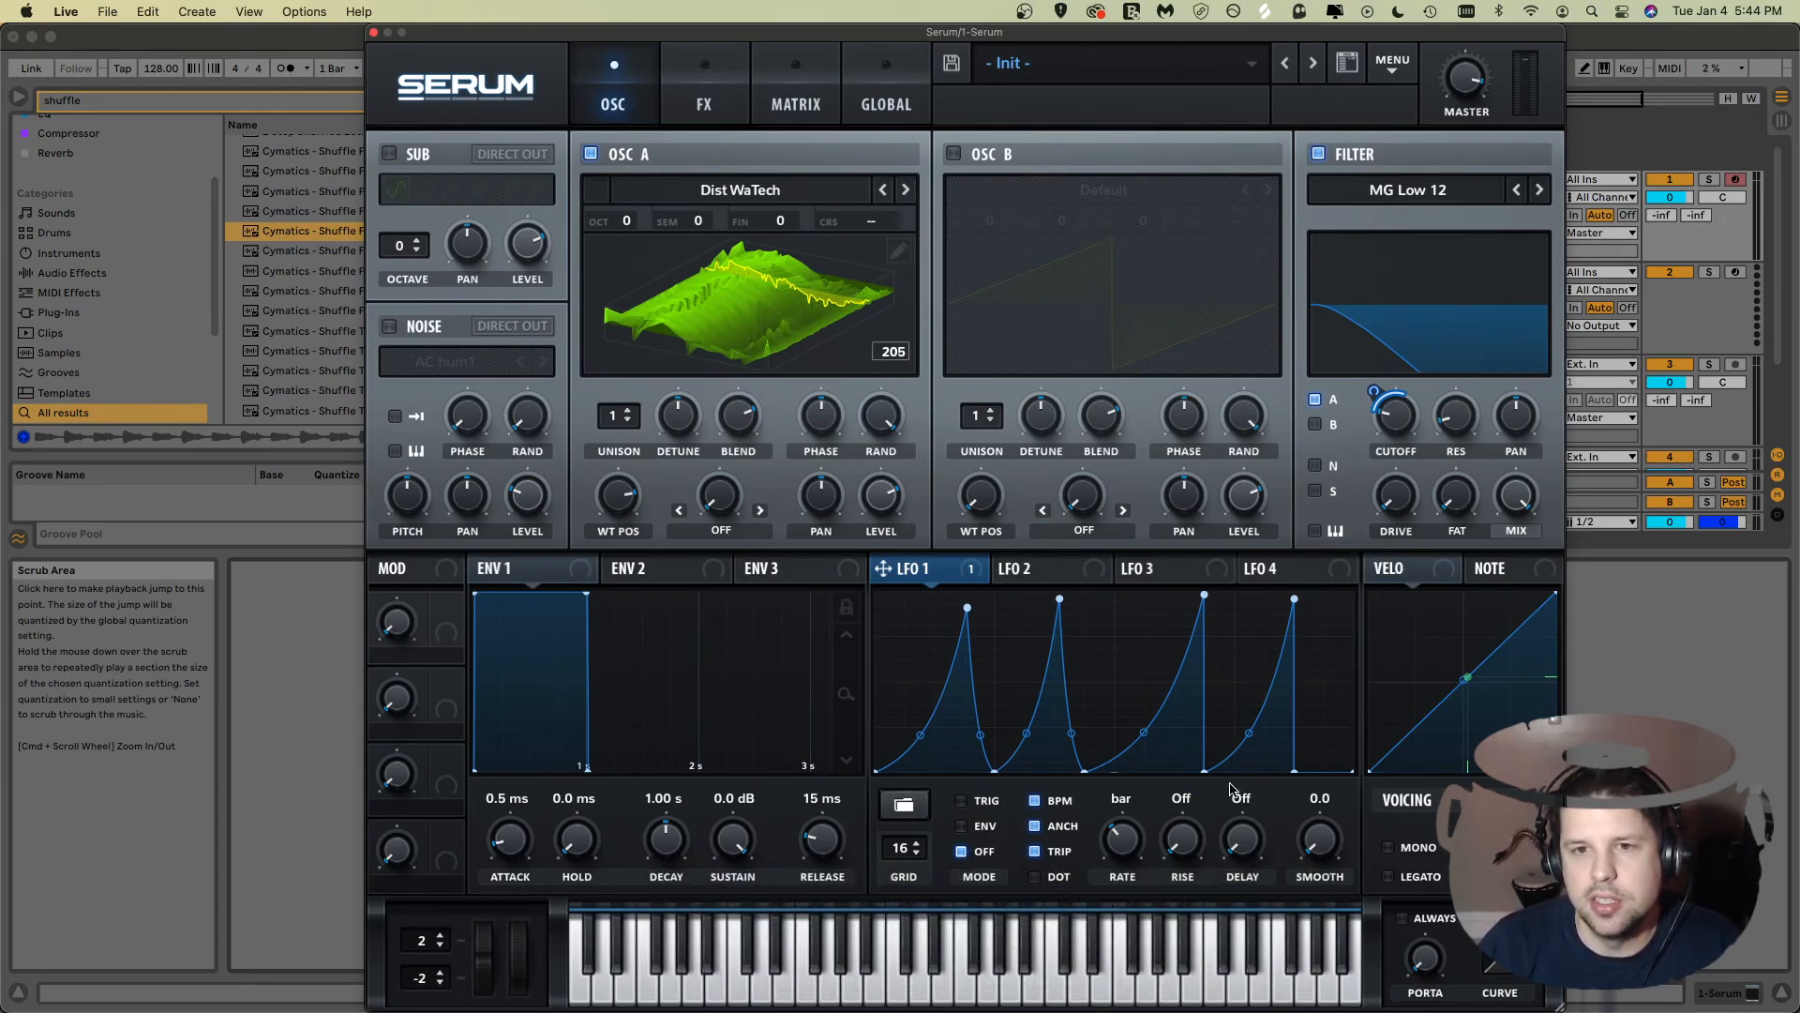
drag(1158, 31, 1171, 375)
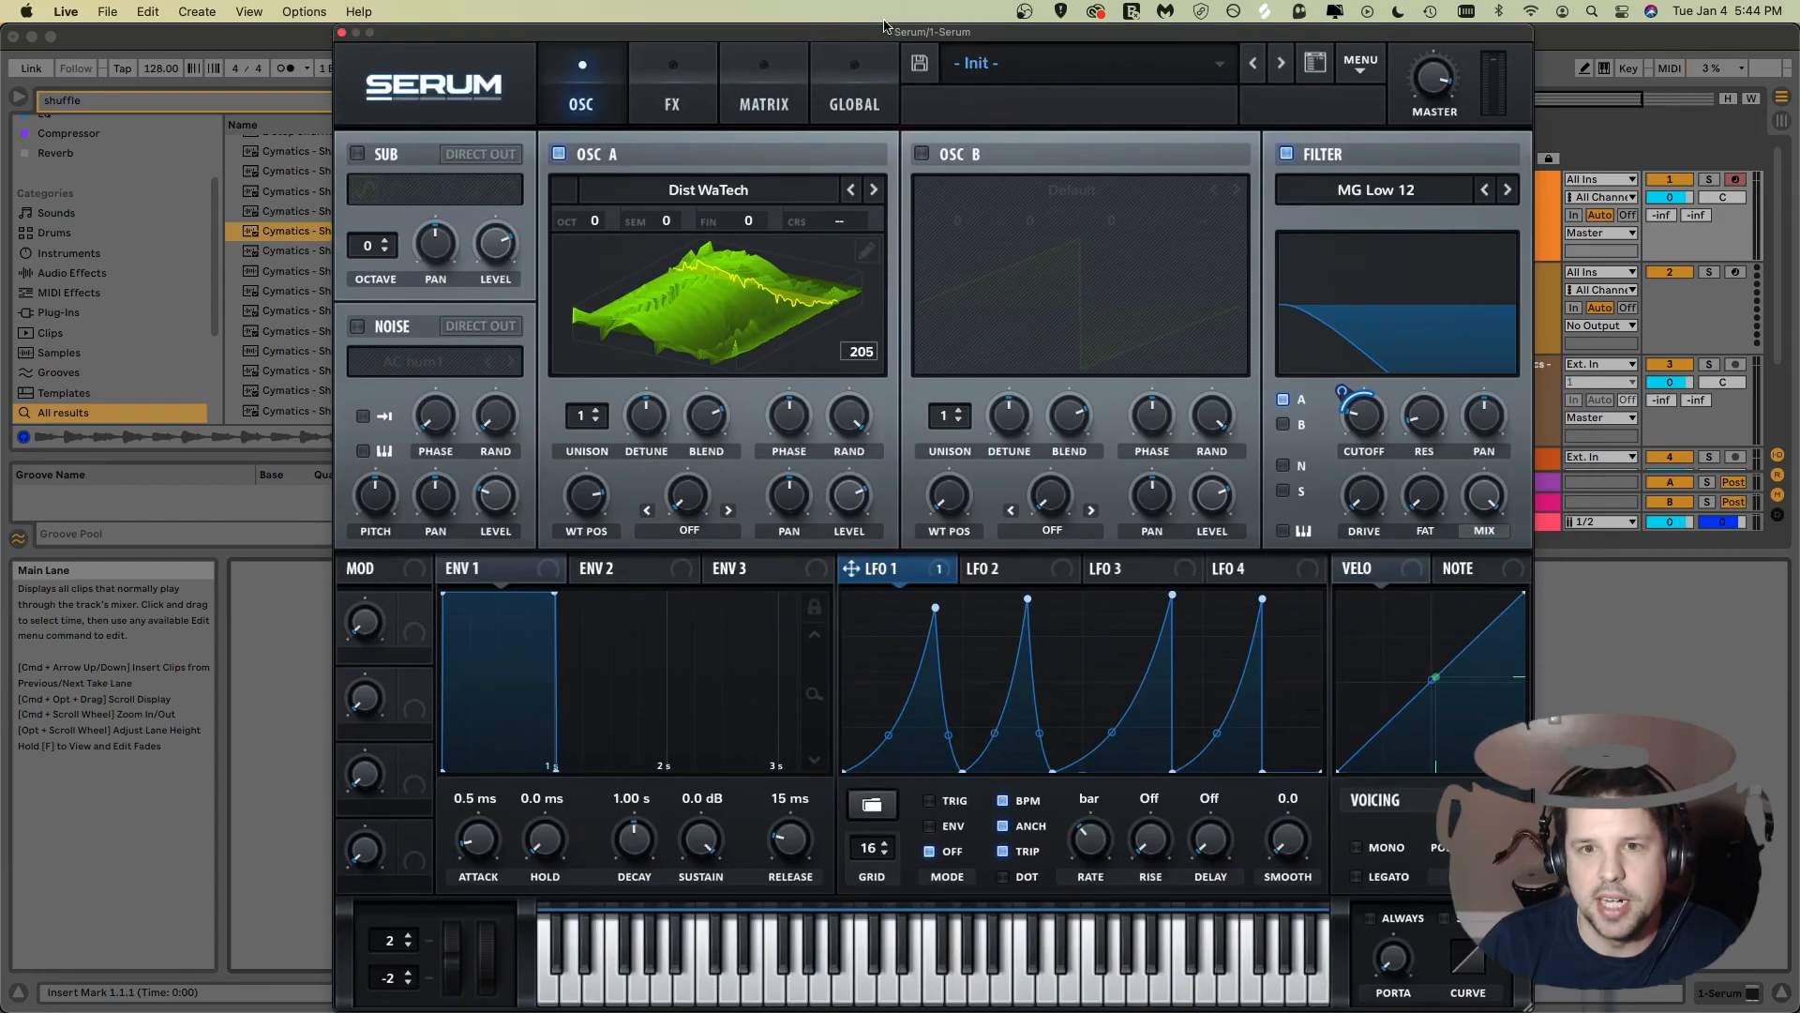
drag(934, 377, 889, 34)
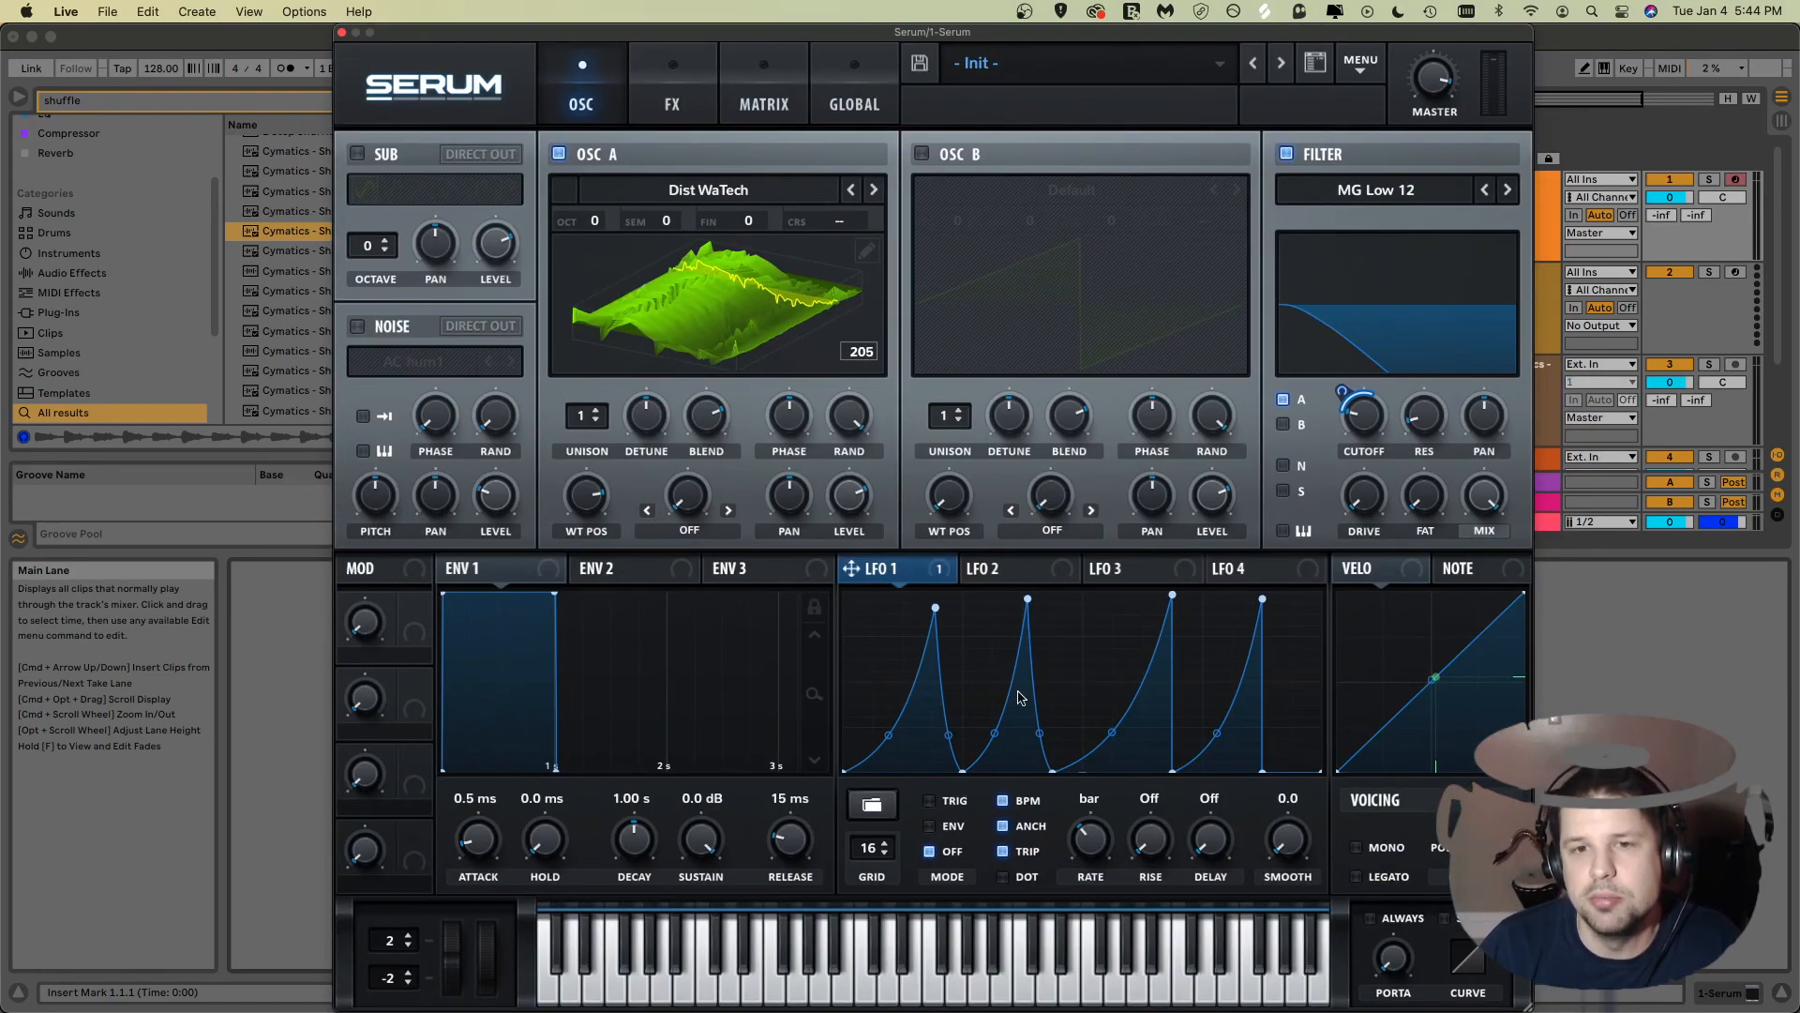
drag(971, 31, 1310, 522)
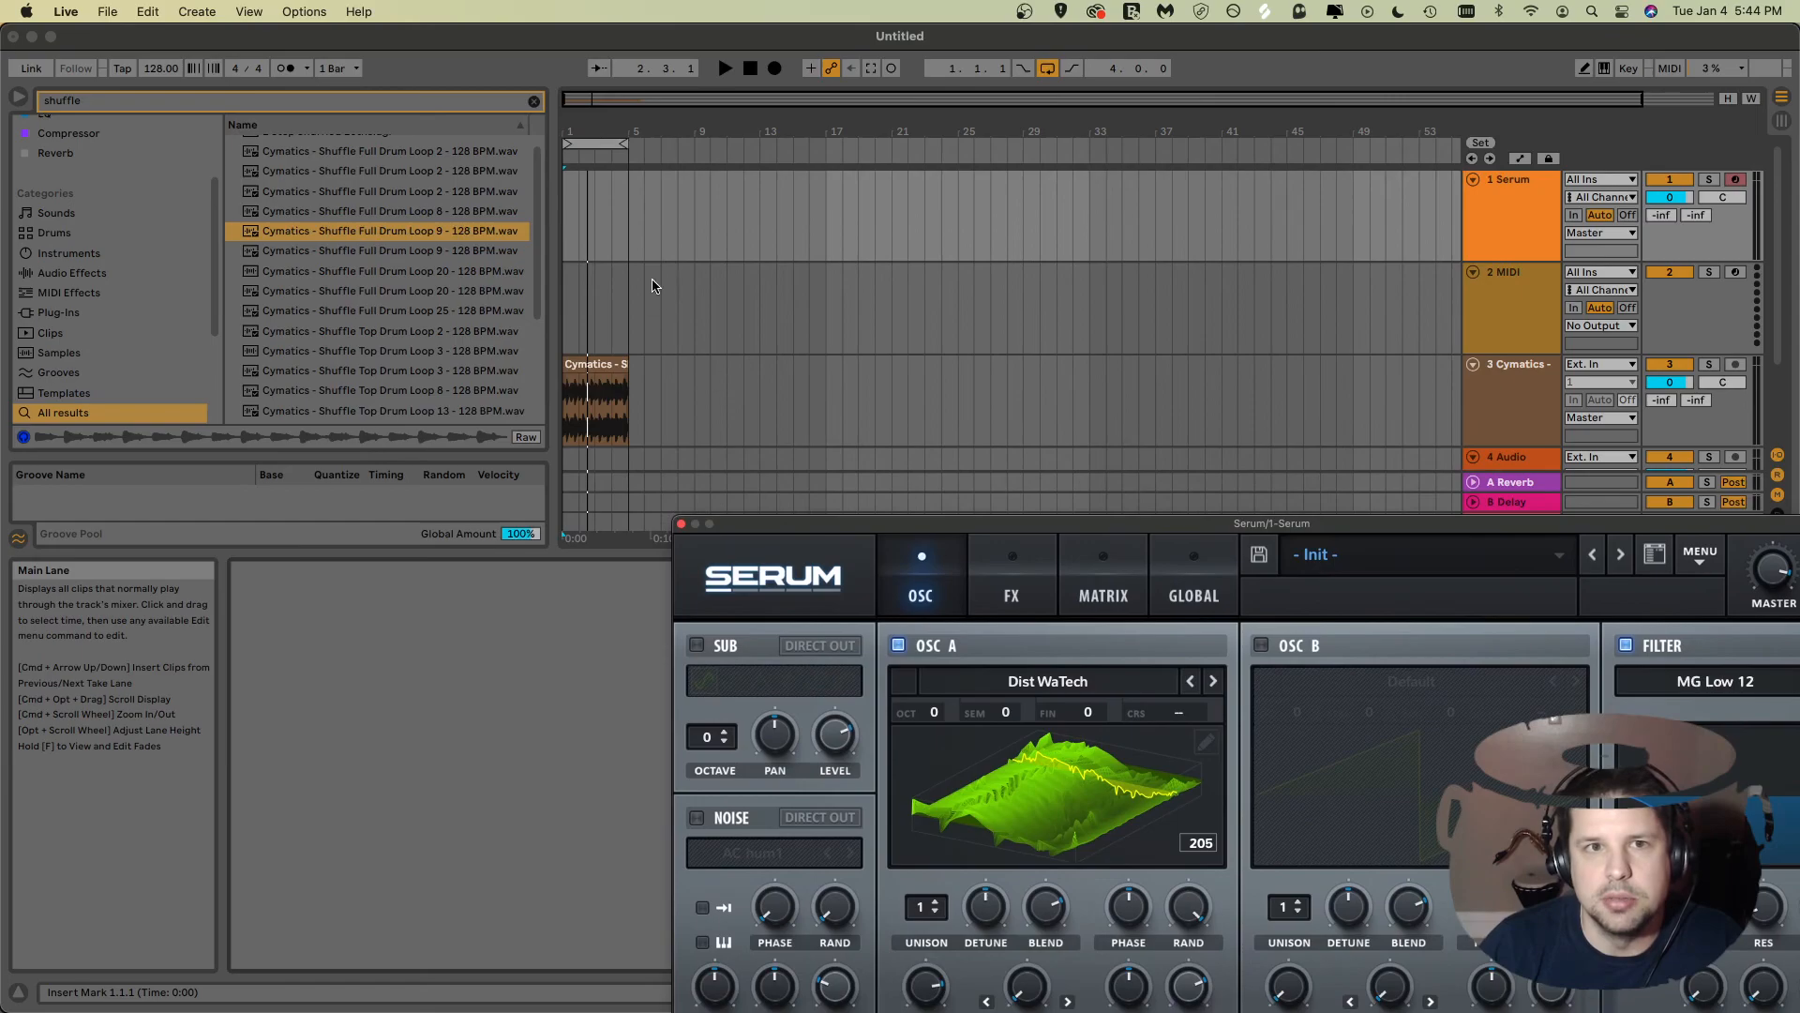
click(565, 222)
key(space)
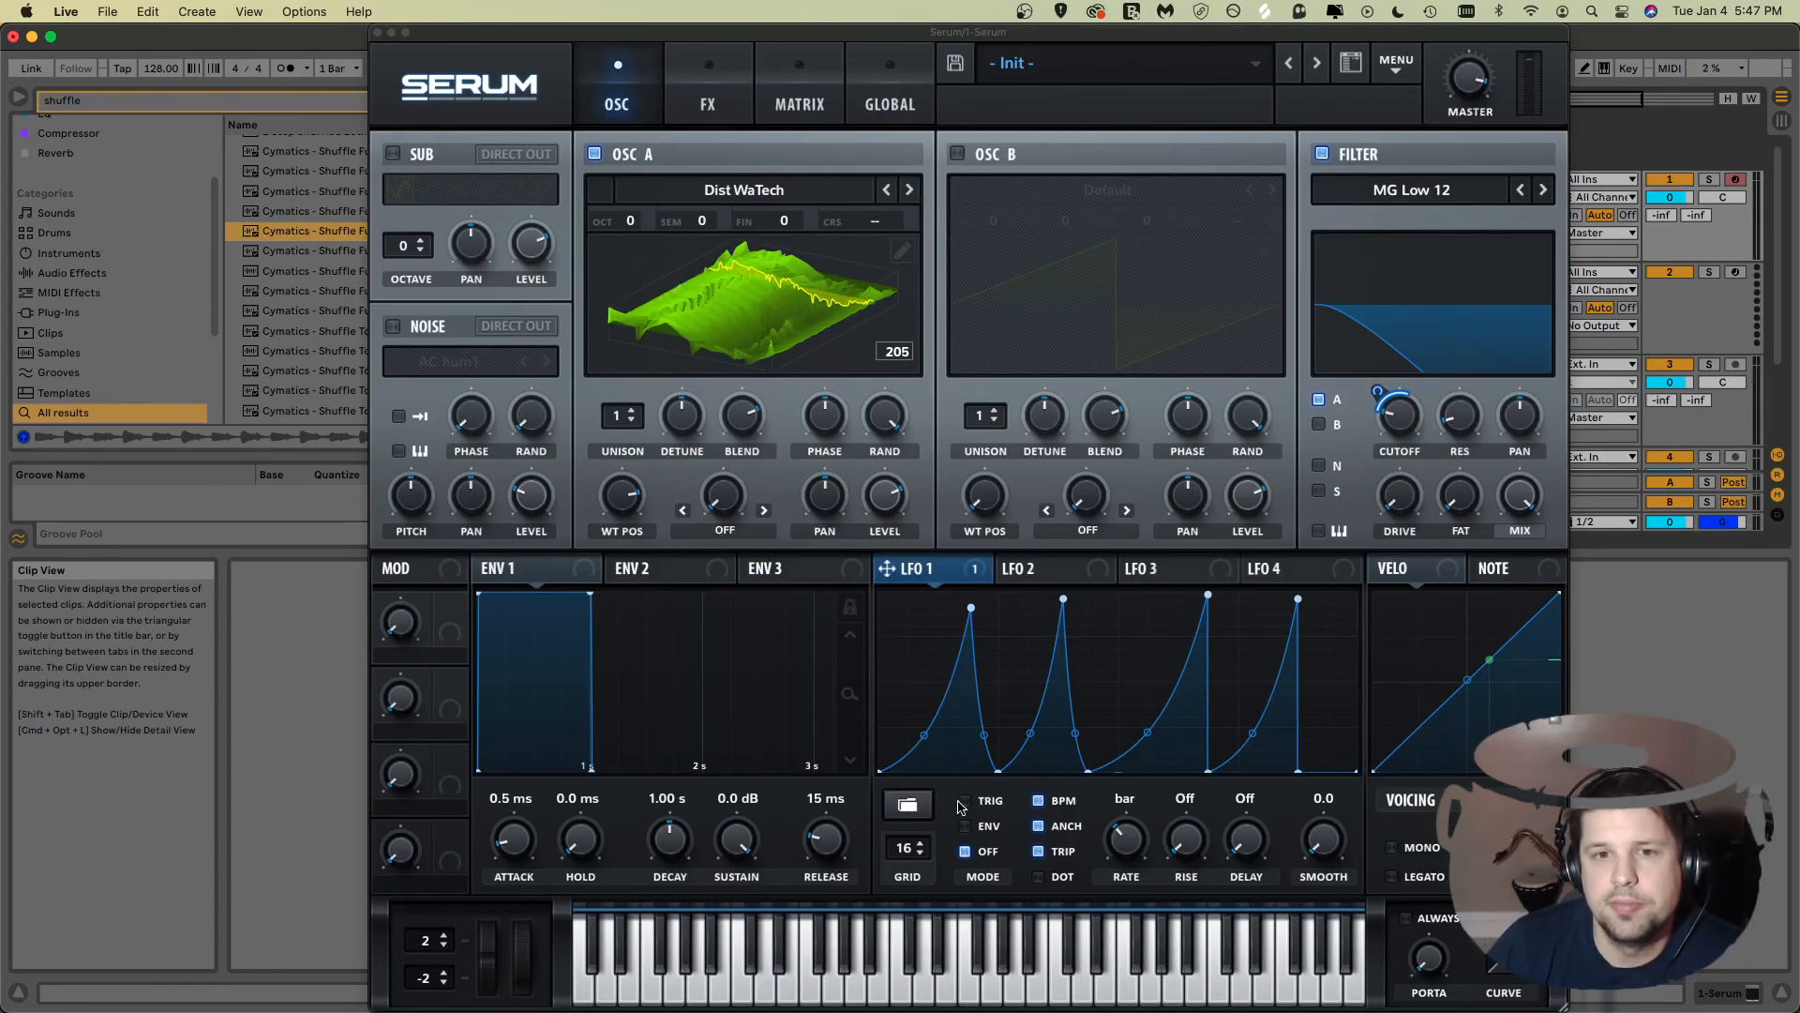
Step: Save LFO 1's shape as New Shape
click(910, 807)
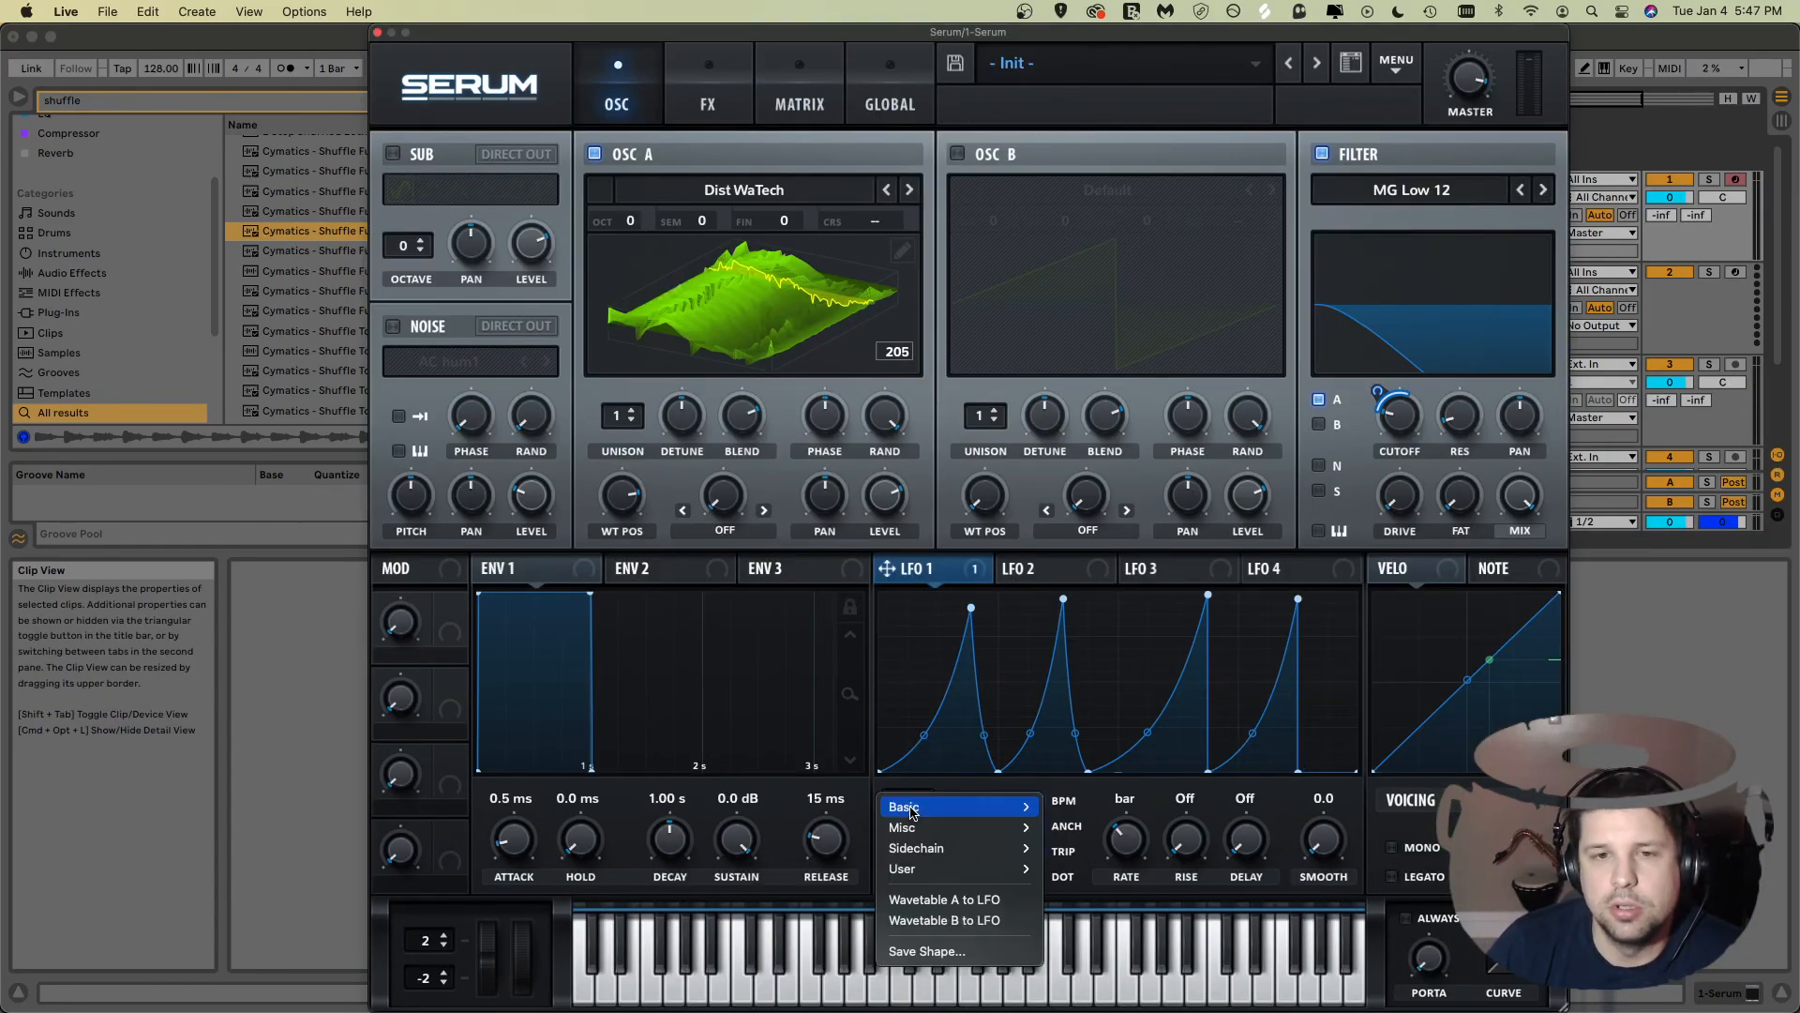
click(946, 953)
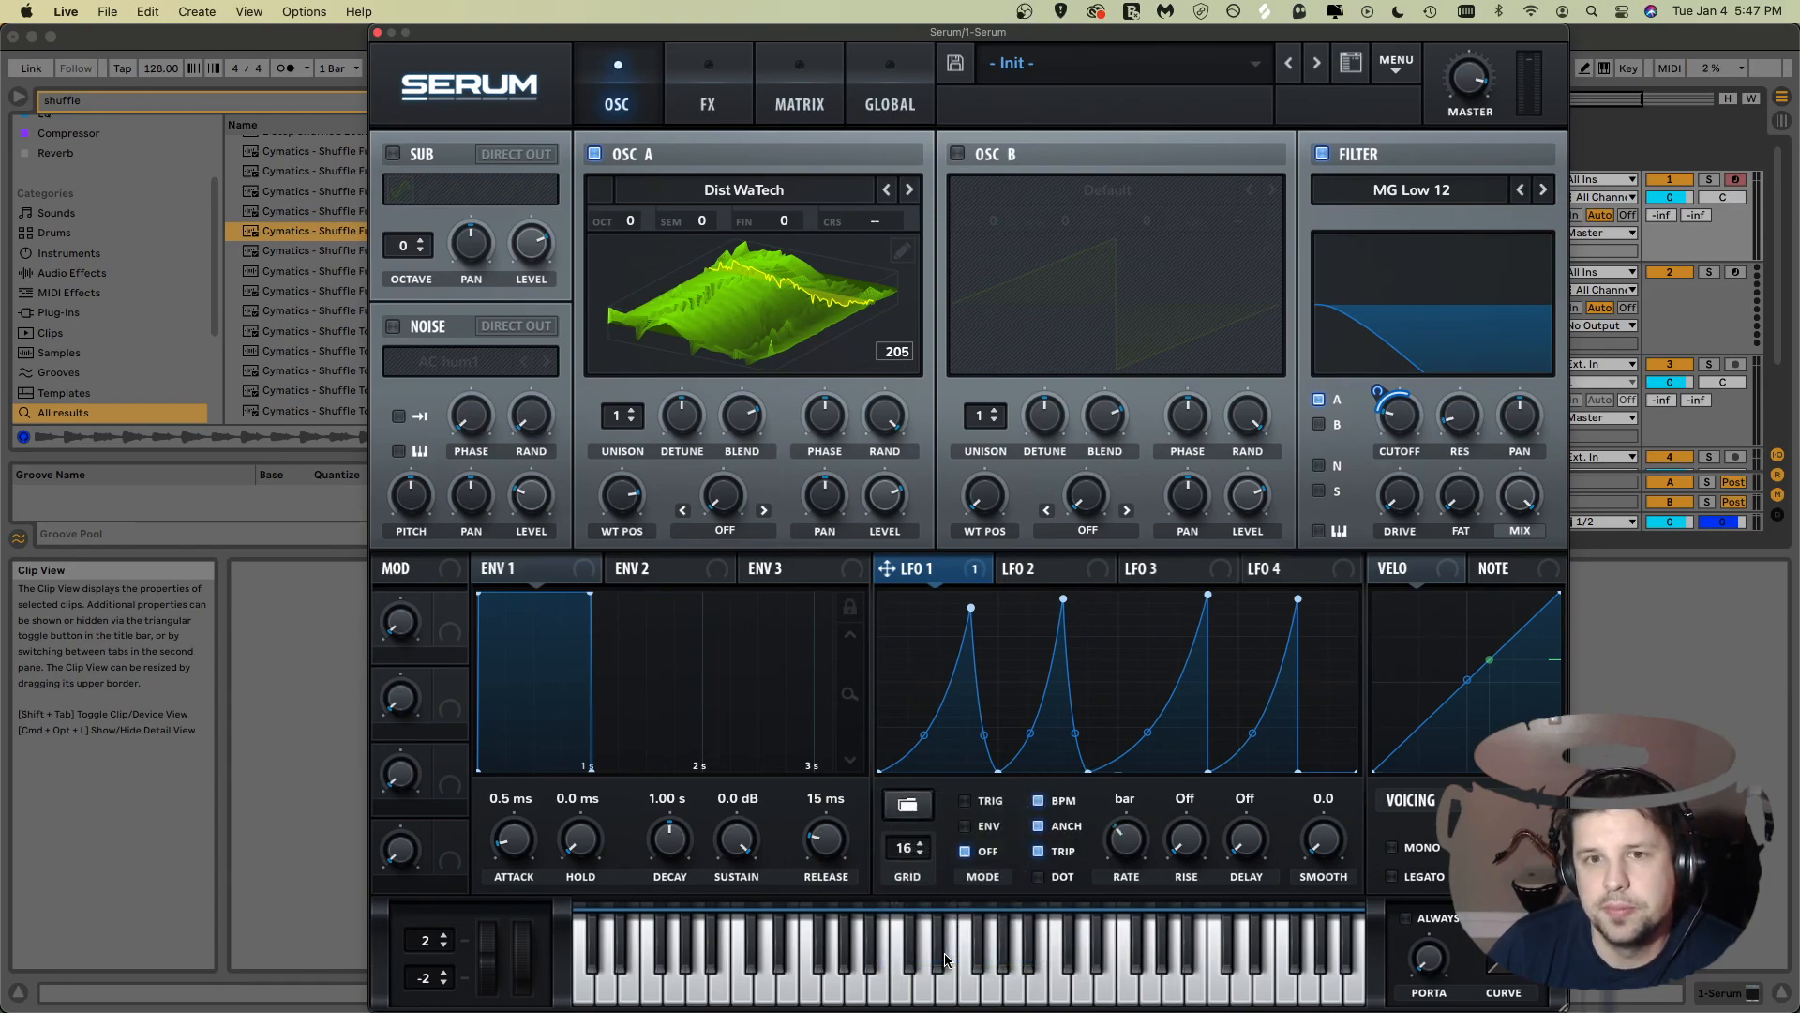
click(898, 135)
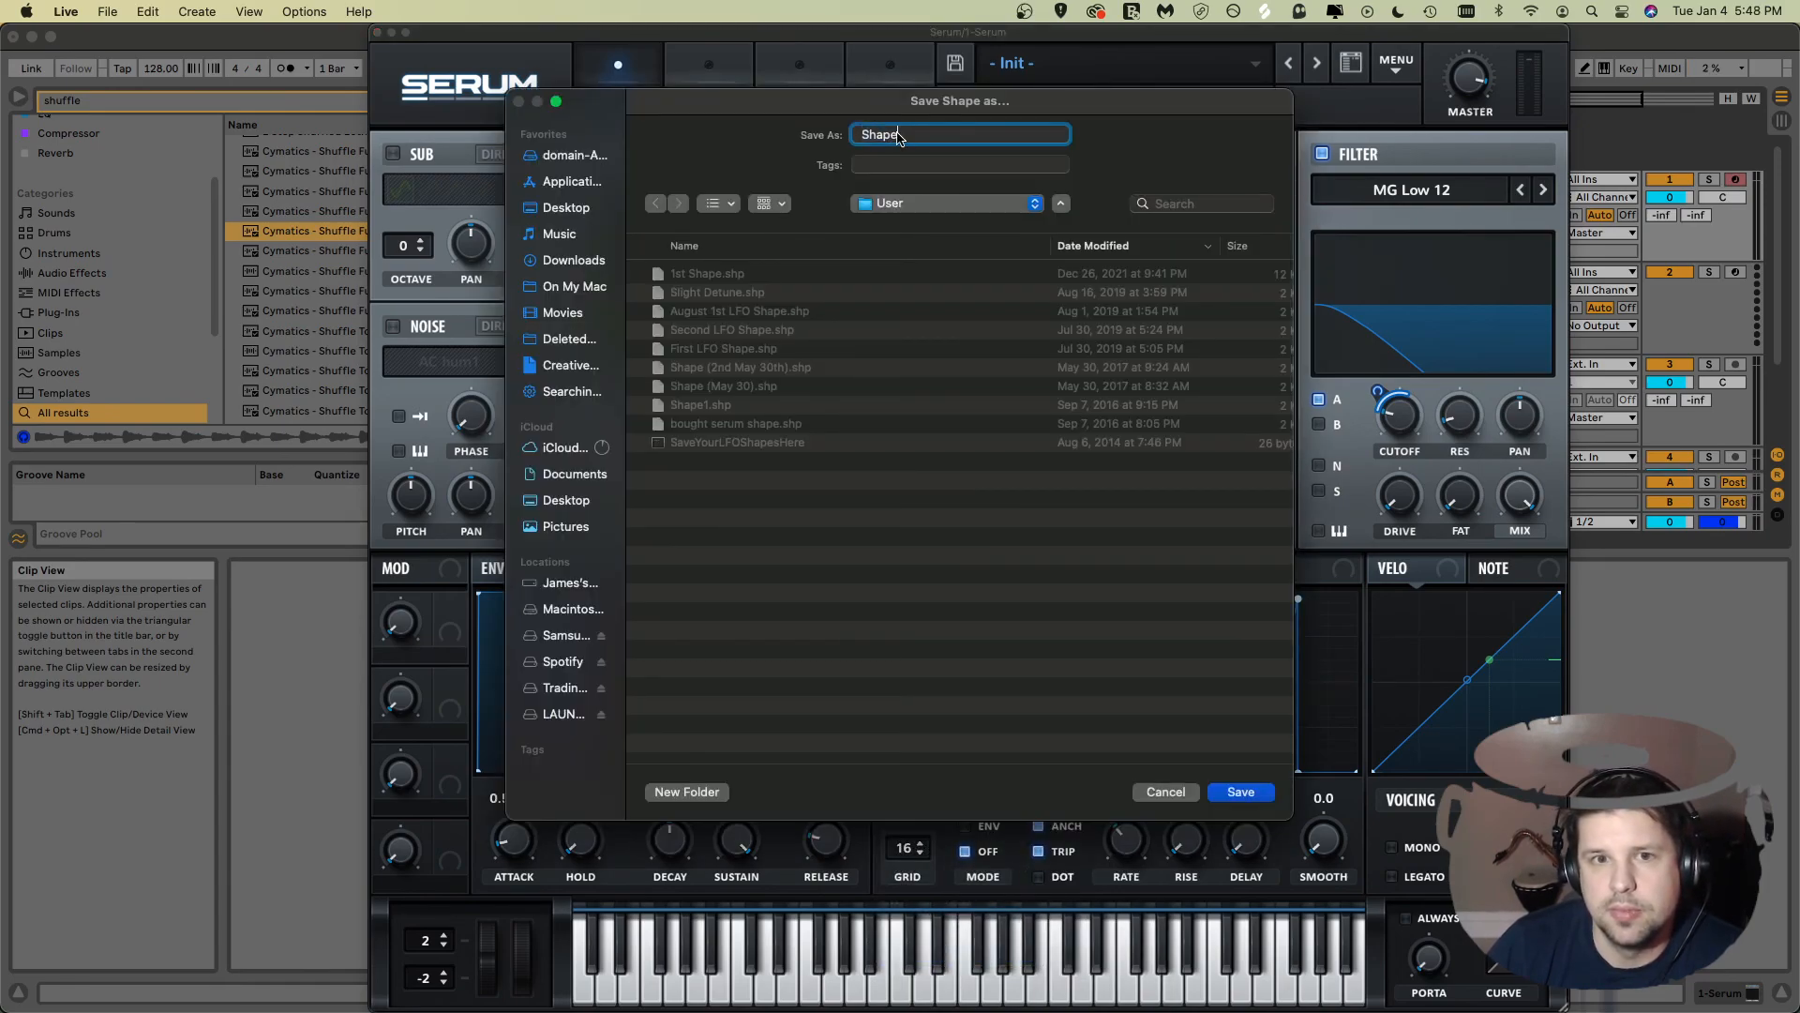
drag(905, 134, 774, 123)
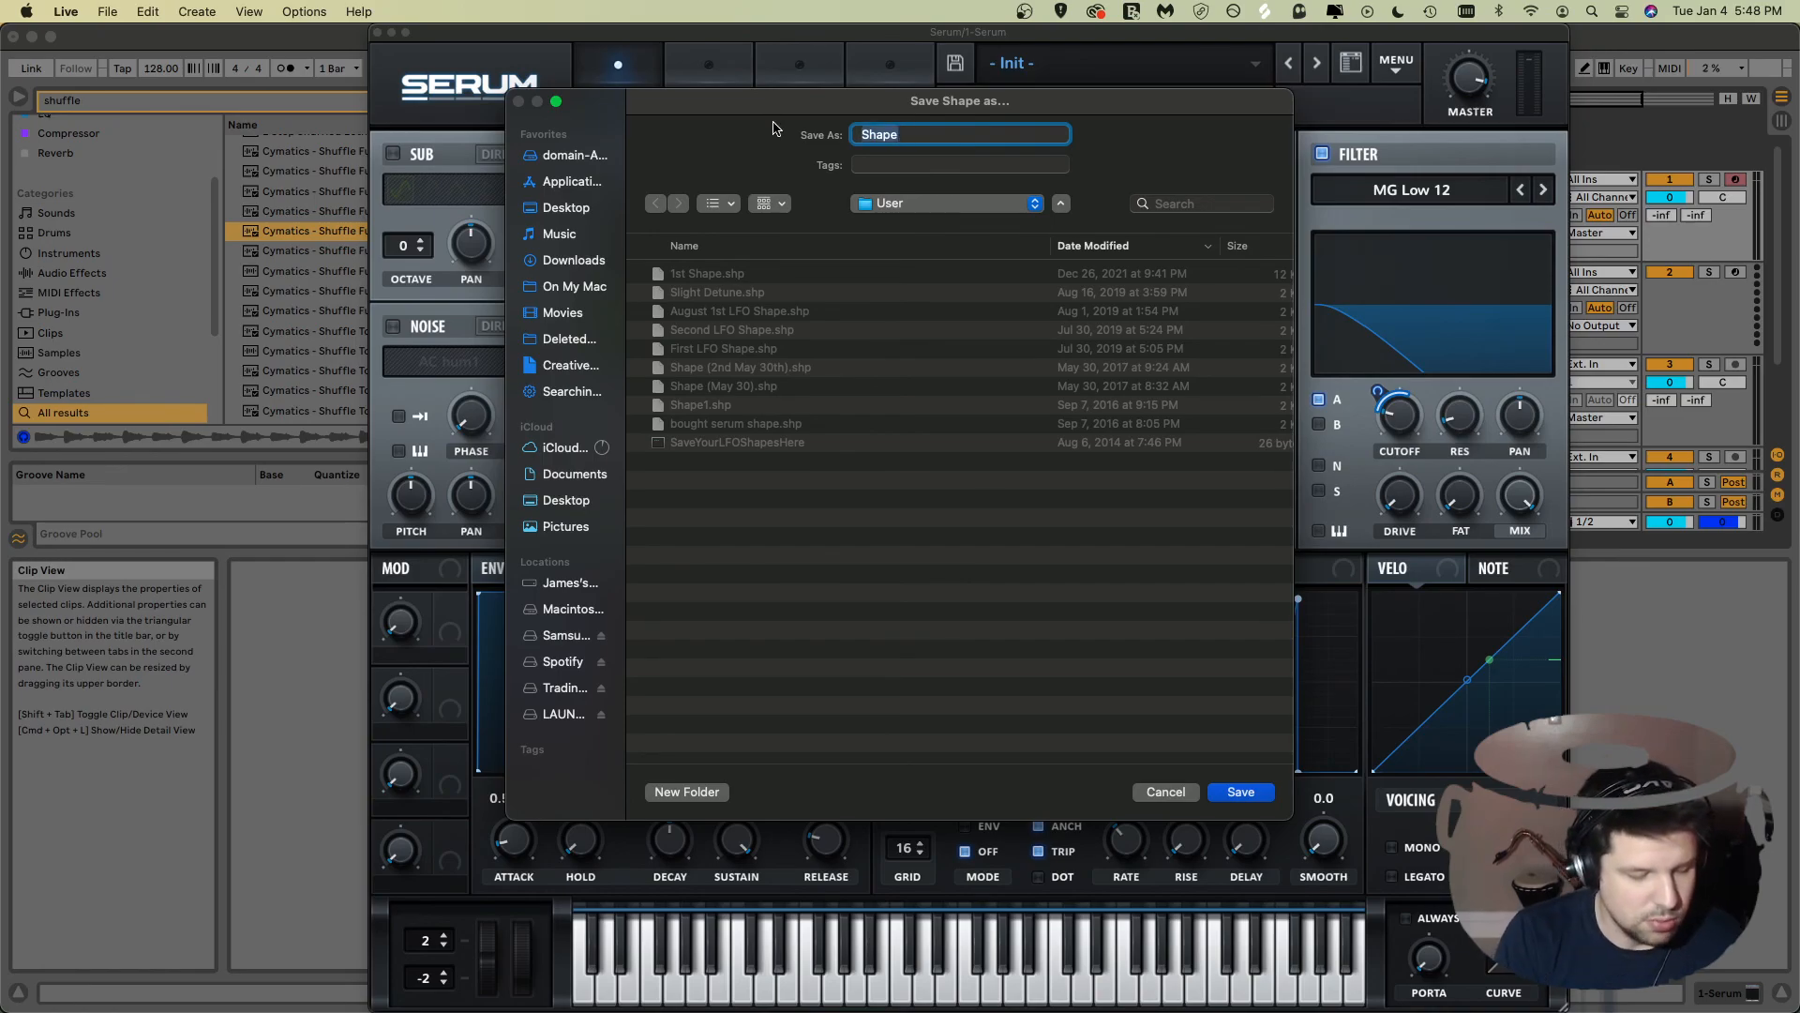
text(New S)
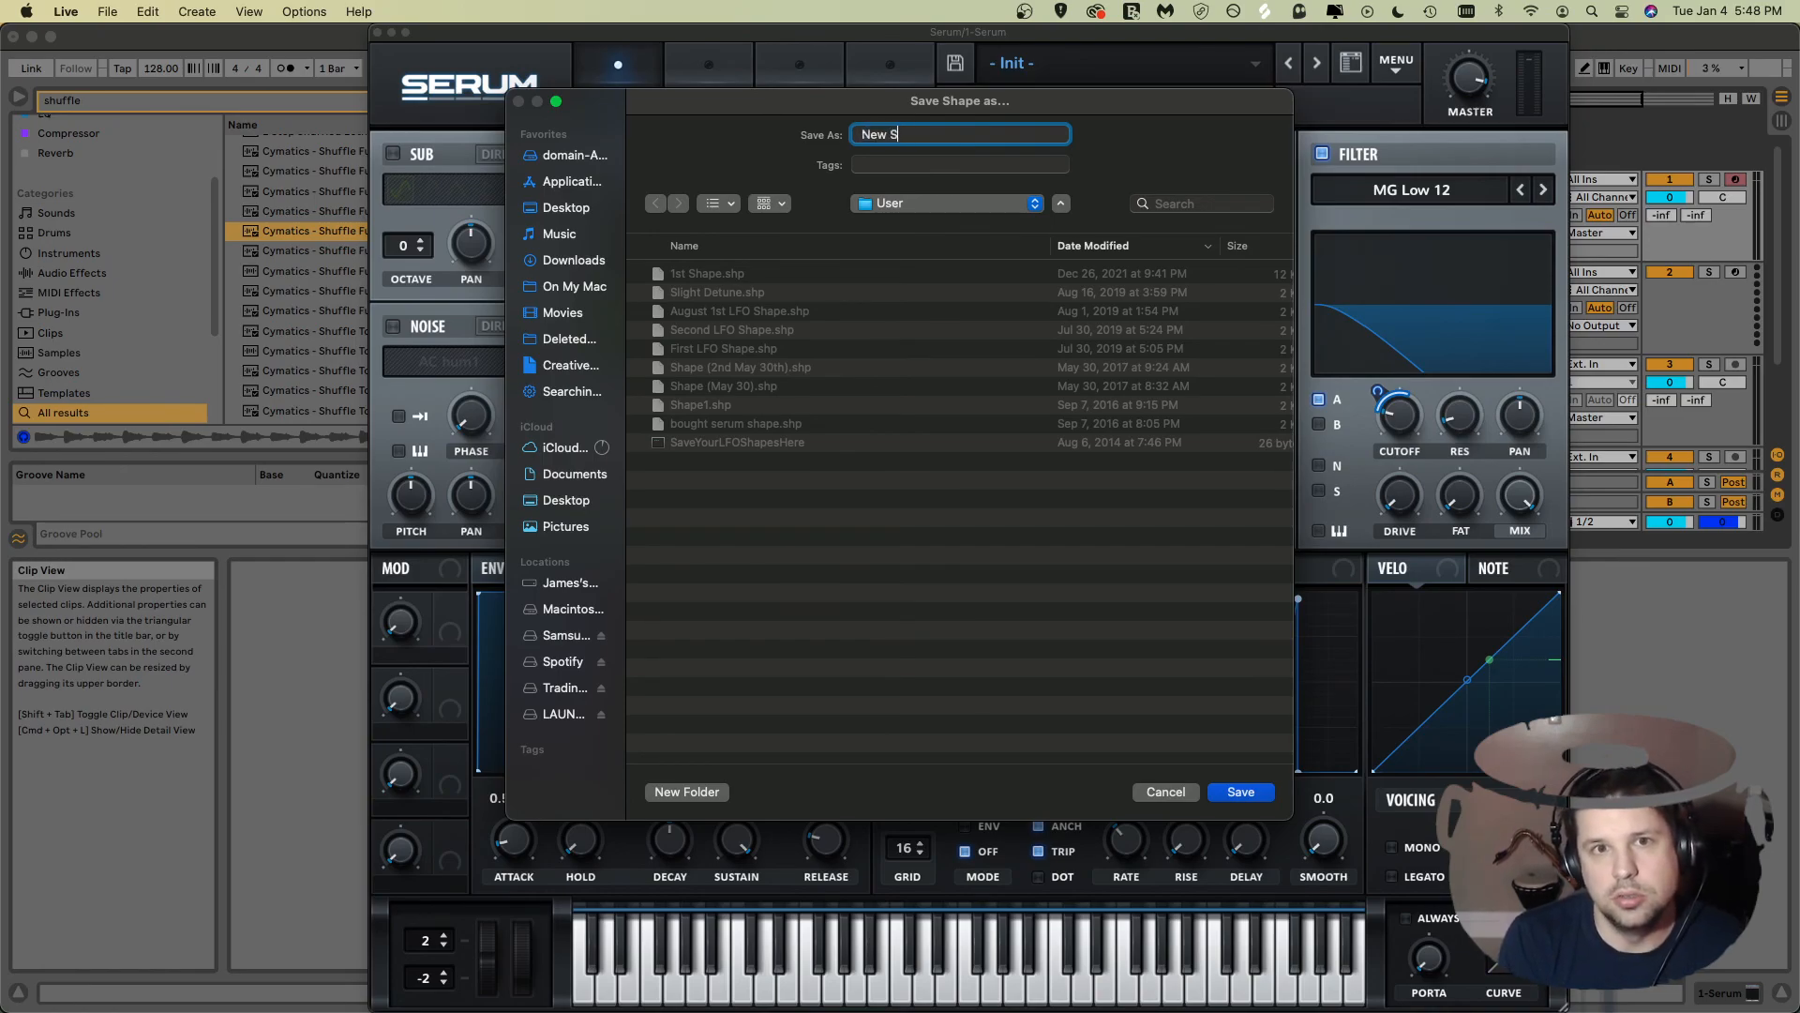
text(hape)
key(Return)
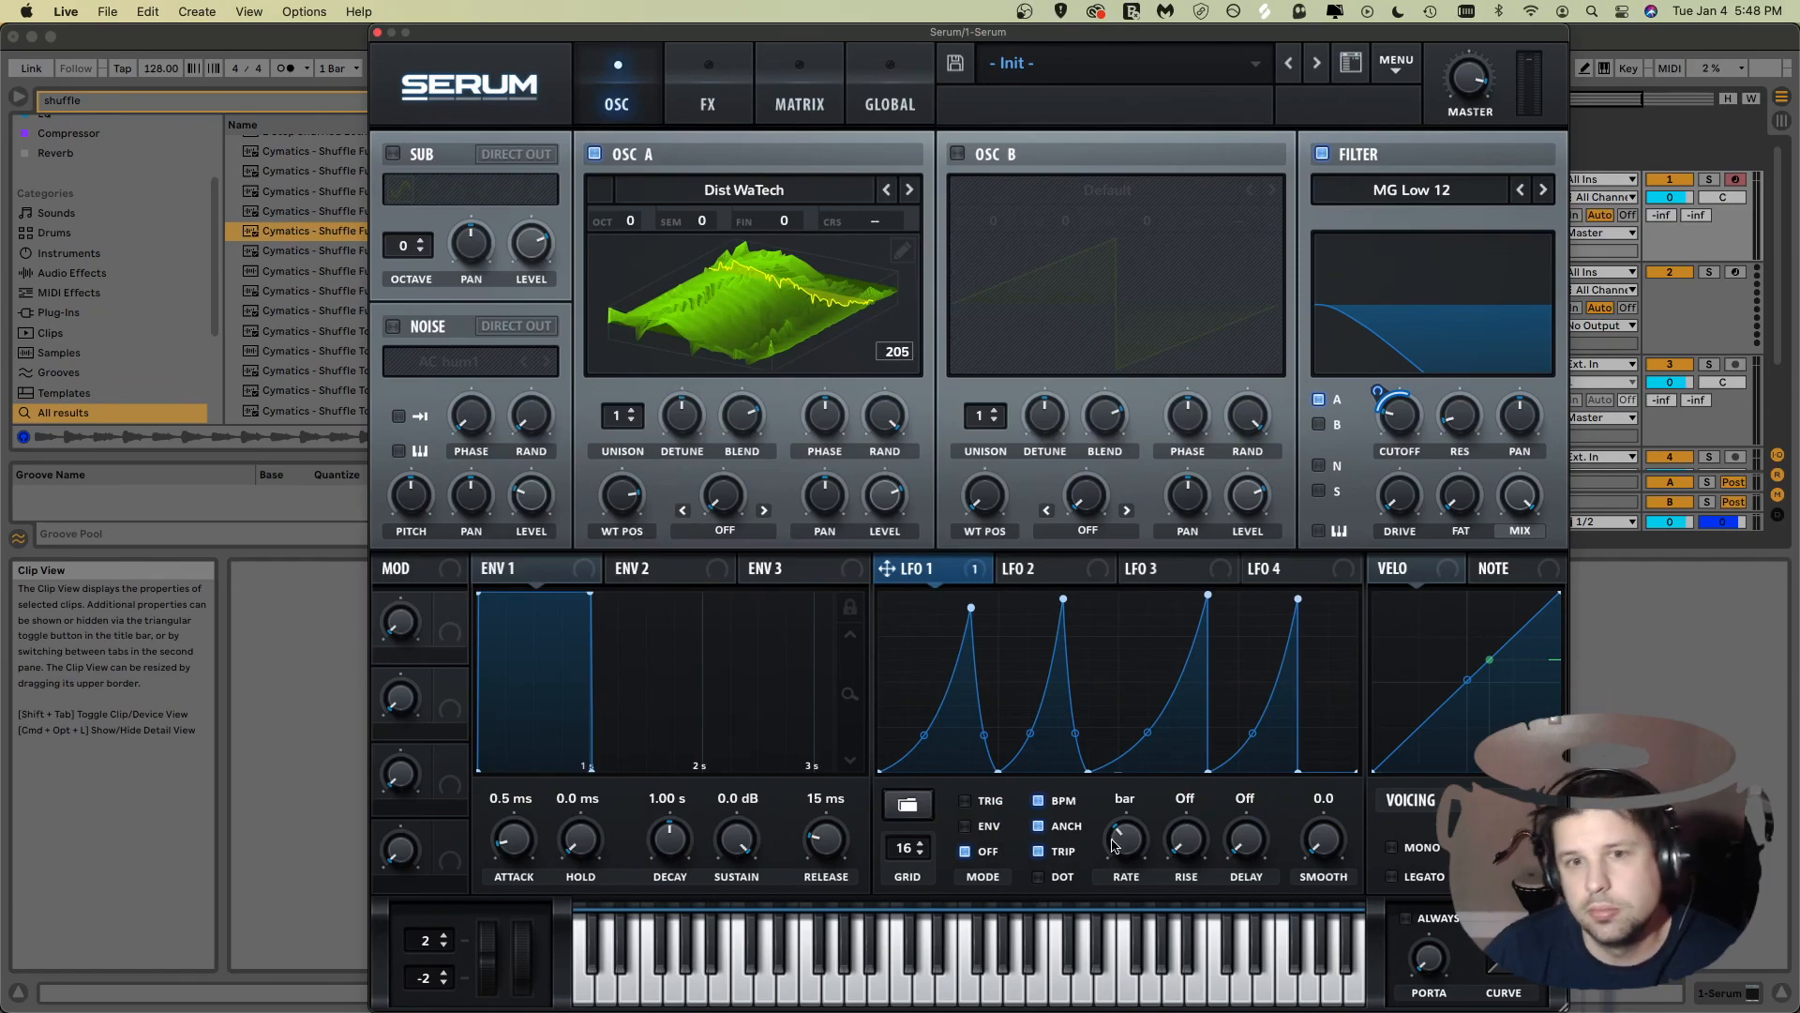
Step: Open LFO 1's user shape presets list
click(909, 806)
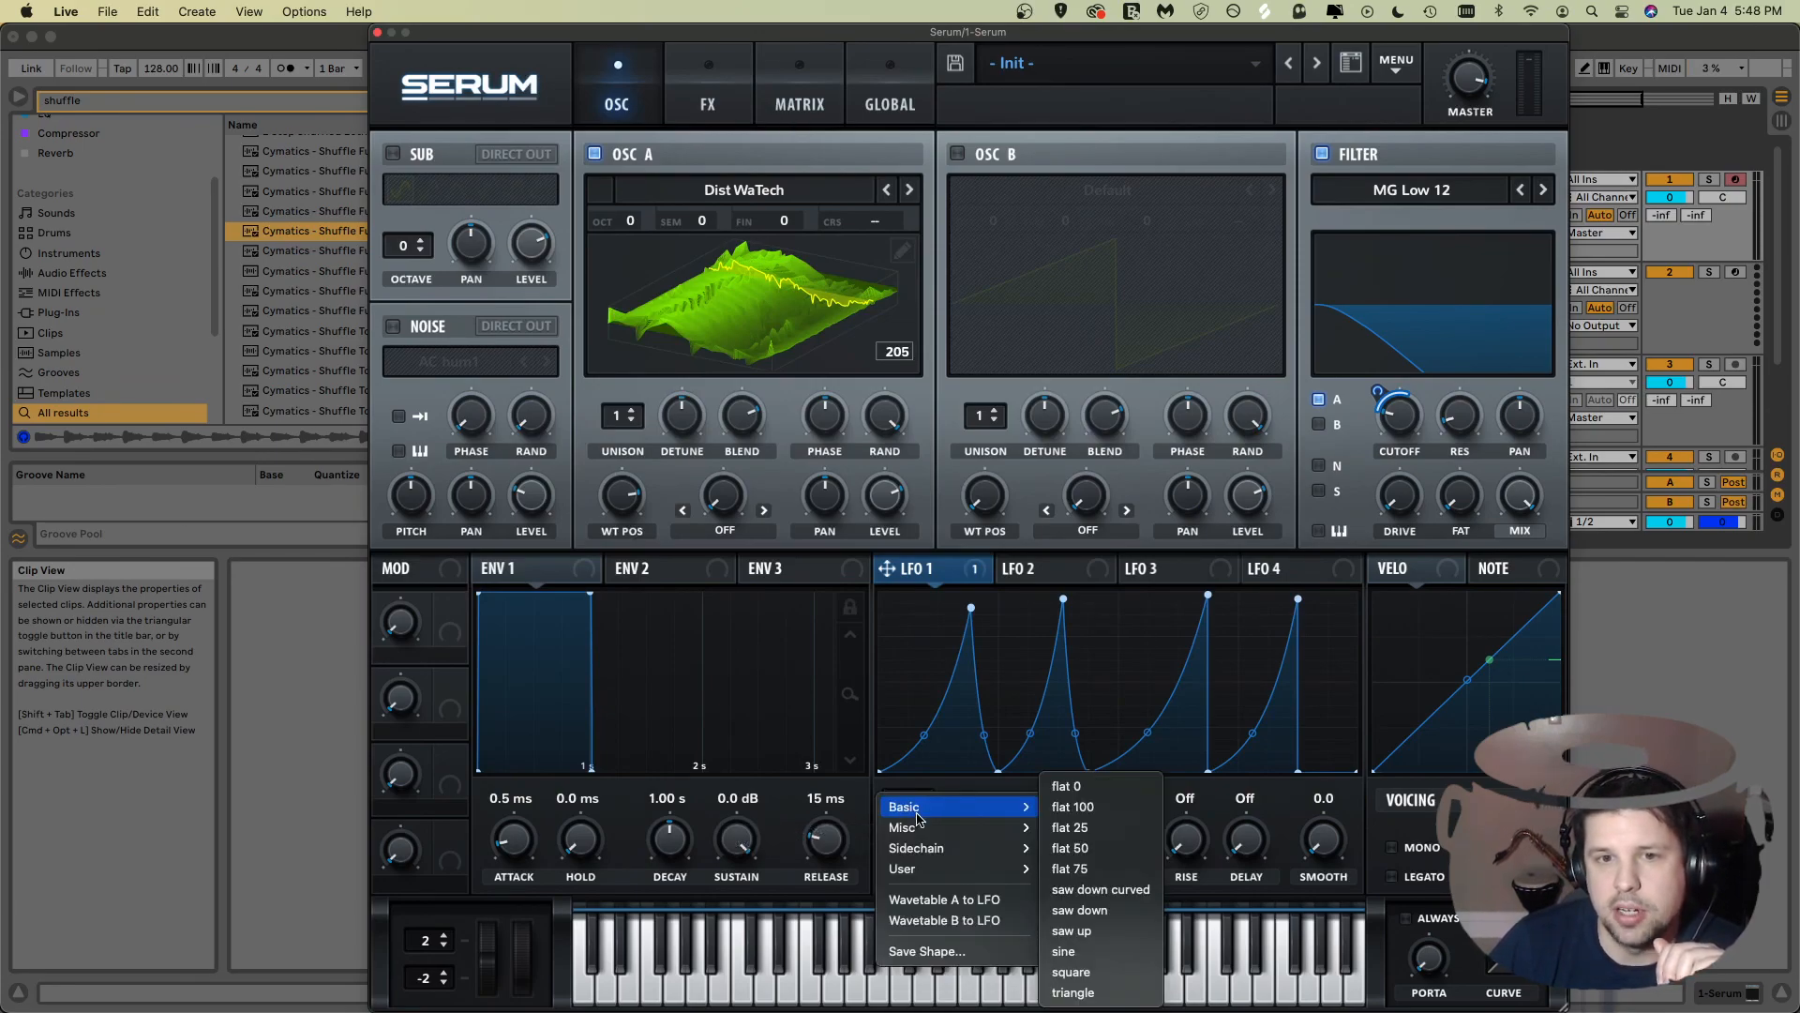
mouse_move(925, 872)
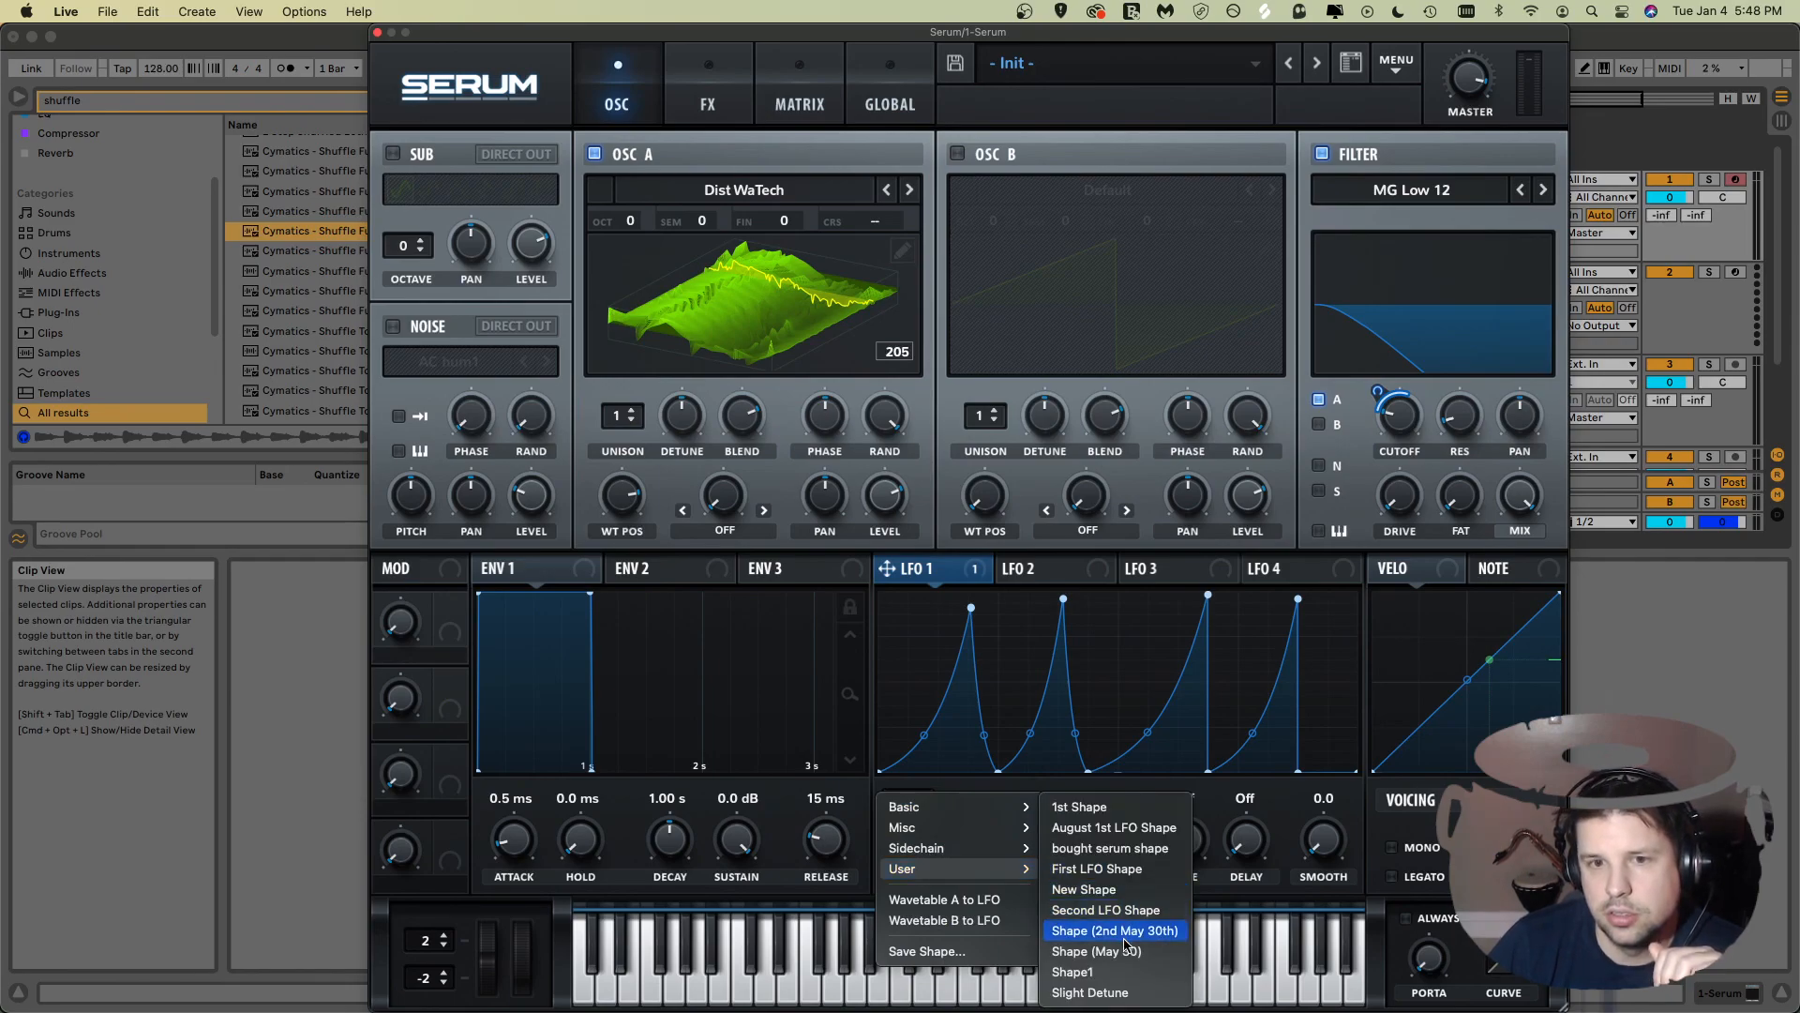